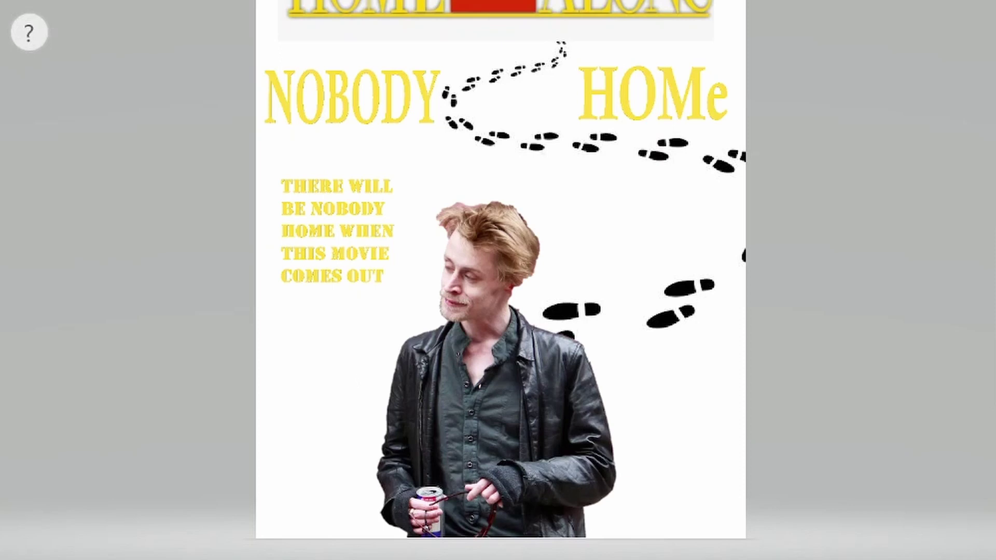
{"action": "left_click_drag", "start_coordinate": [419, 161], "coordinate": [280, 307]}
{"action": "left_click_drag", "start_coordinate": [419, 238], "coordinate": [640, 229]}
{"action": "left_click", "coordinate": [555, 236]}
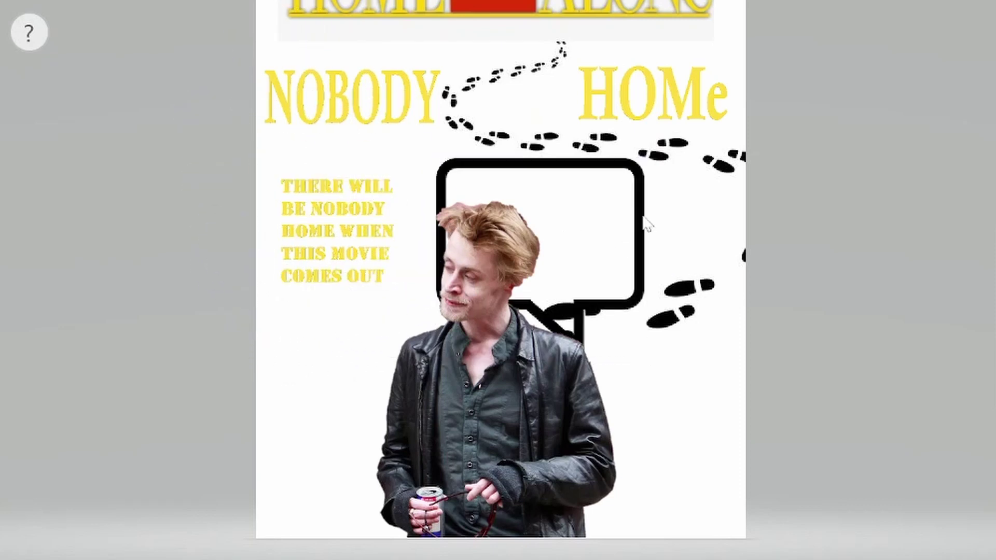
{"action": "key", "text": "ctrl+z"}
{"action": "left_click_drag", "start_coordinate": [414, 299], "coordinate": [278, 167]}
{"action": "key", "text": "ctrl+z"}
Draw a black rounded speech bubble, mirrored so its tail points toward the man, and fit it around the yellow tagline.
{"action": "left_click_drag", "start_coordinate": [674, 347], "coordinate": [498, 187]}
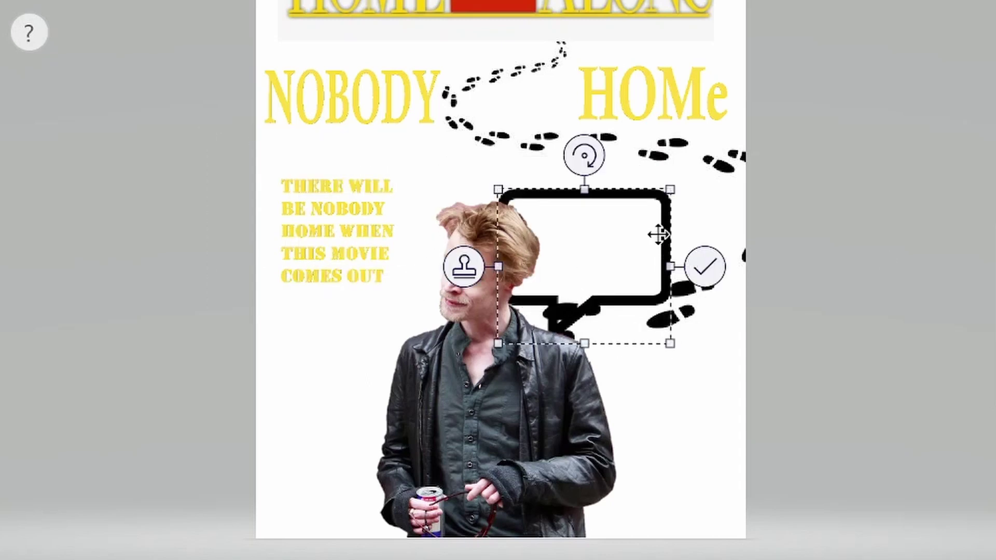
{"action": "left_click_drag", "start_coordinate": [671, 266], "coordinate": [295, 311]}
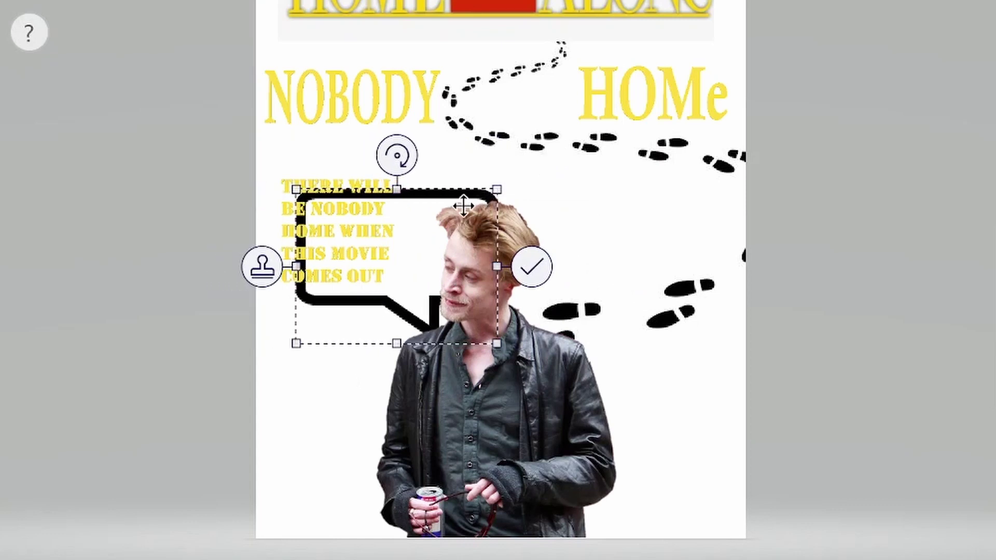
{"action": "left_click_drag", "start_coordinate": [460, 211], "coordinate": [428, 190]}
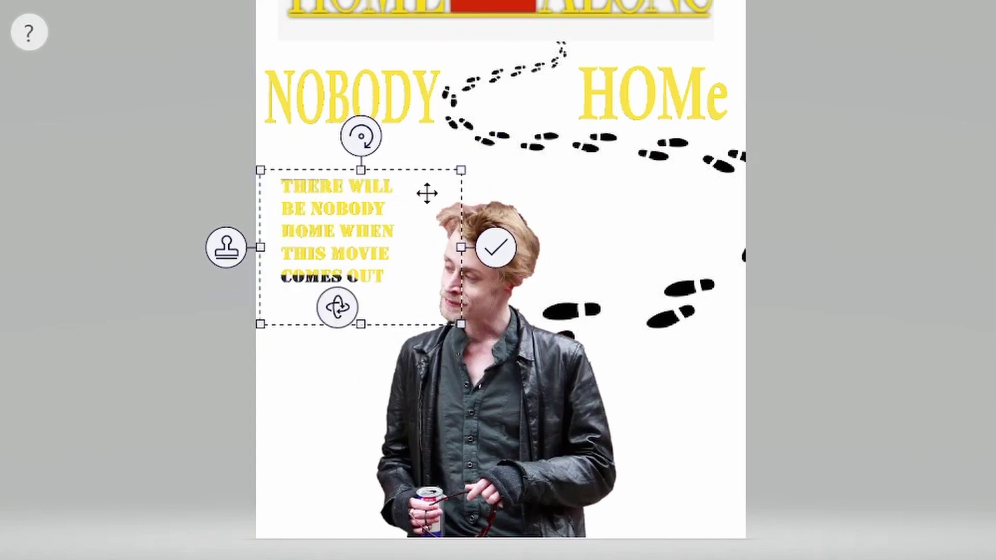
{"action": "left_click_drag", "start_coordinate": [462, 321], "coordinate": [413, 362]}
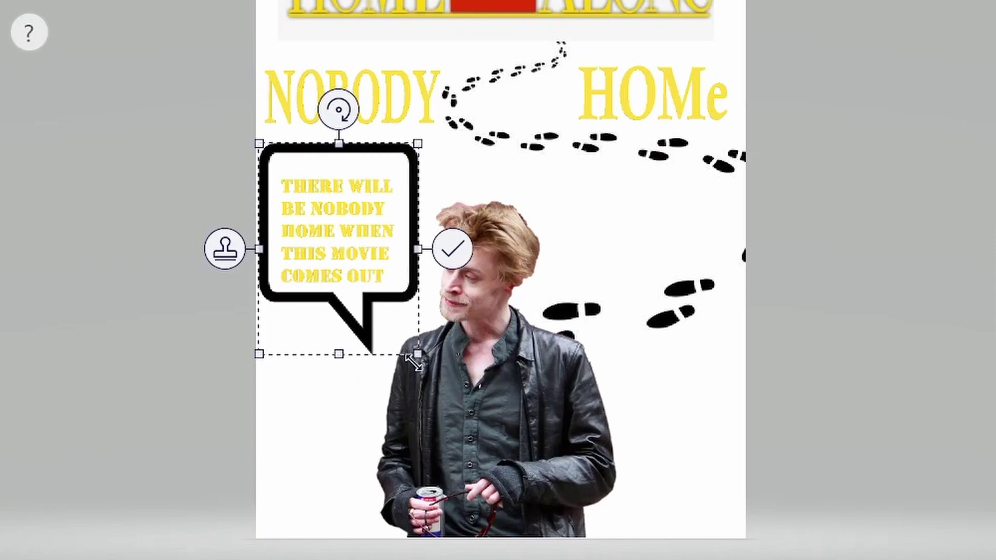
{"action": "left_click", "coordinate": [815, 313]}
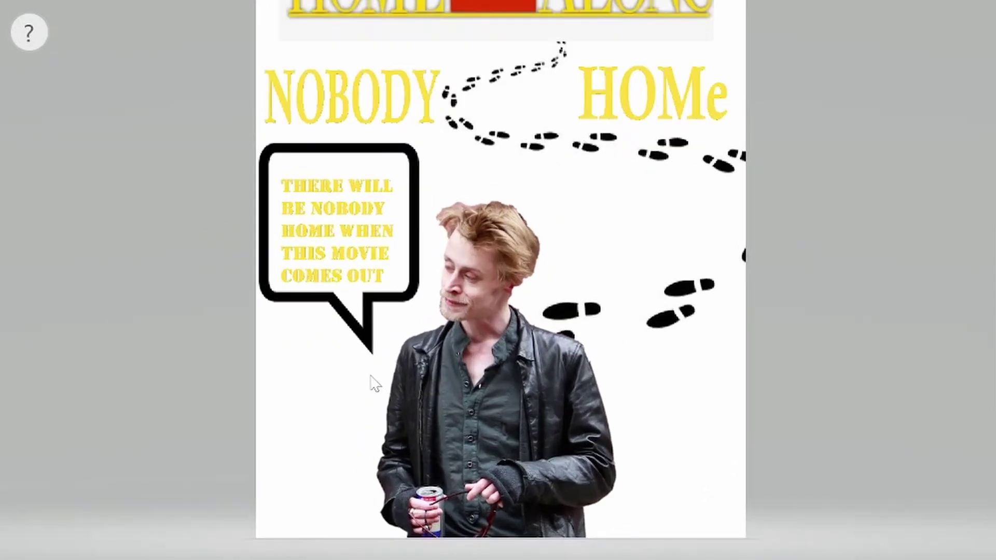
{"action": "scroll", "coordinate": [385, 383], "scroll_direction": "up", "scroll_amount": 2}
{"action": "left_click_drag", "start_coordinate": [388, 370], "coordinate": [301, 278]}
{"action": "mouse_move", "coordinate": [391, 319]}
{"action": "left_mouse_down"}
{"action": "mouse_move", "coordinate": [493, 306]}
{"action": "mouse_move", "coordinate": [390, 319]}
{"action": "left_mouse_up"}
{"action": "left_click_drag", "start_coordinate": [357, 250], "coordinate": [394, 259]}
{"action": "scroll", "coordinate": [369, 465], "scroll_direction": "down", "scroll_amount": 2}
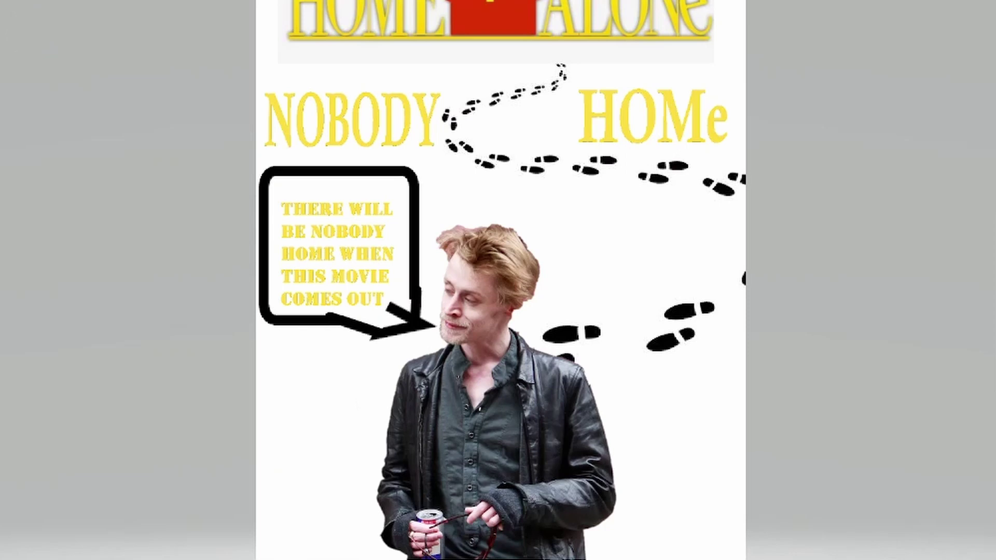
{"action": "key", "text": "ctrl+z"}
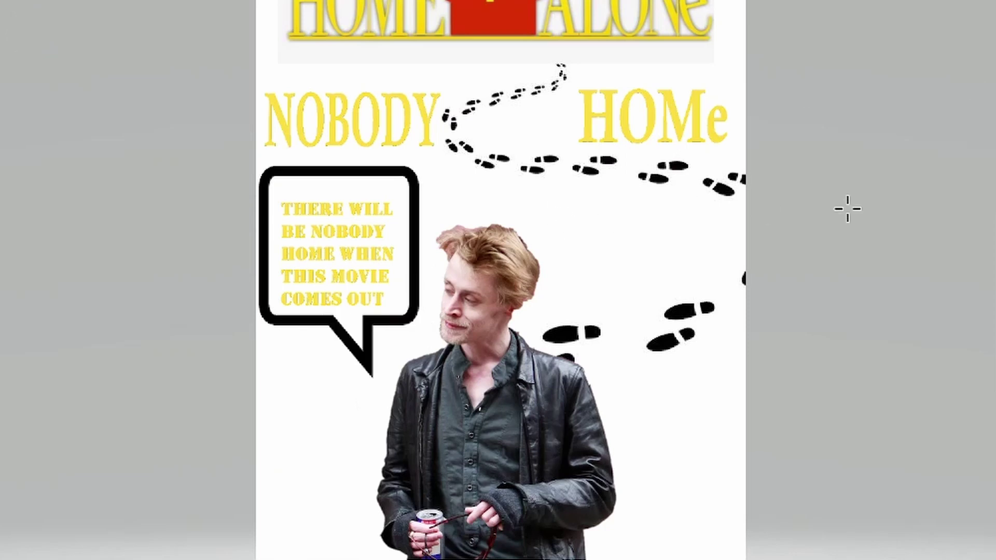
{"action": "scroll", "coordinate": [602, 360], "scroll_direction": "down", "scroll_amount": 4}
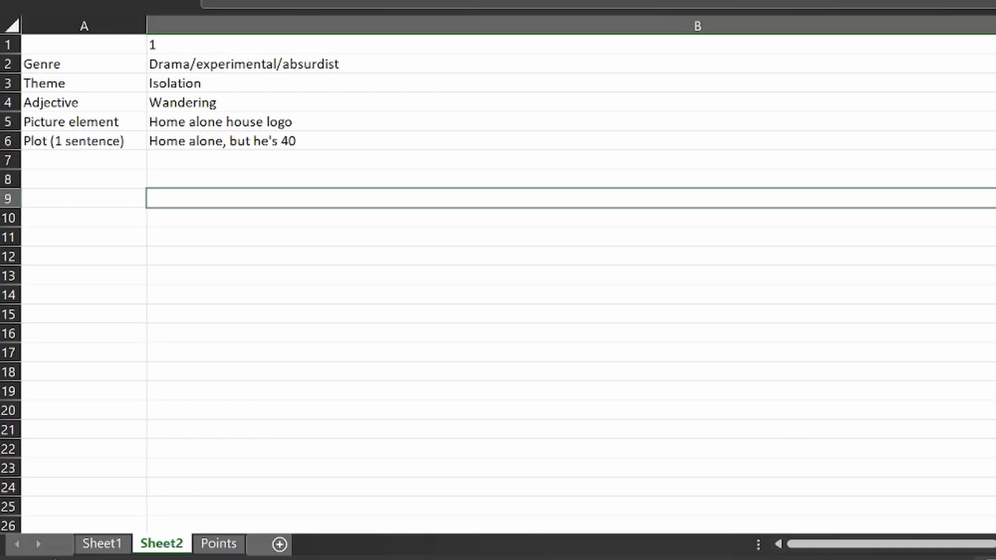
Switch to the movie brief spreadsheet and review the genre, theme, adjective, picture element and plot on Sheet1.
{"action": "left_click", "coordinate": [881, 552]}
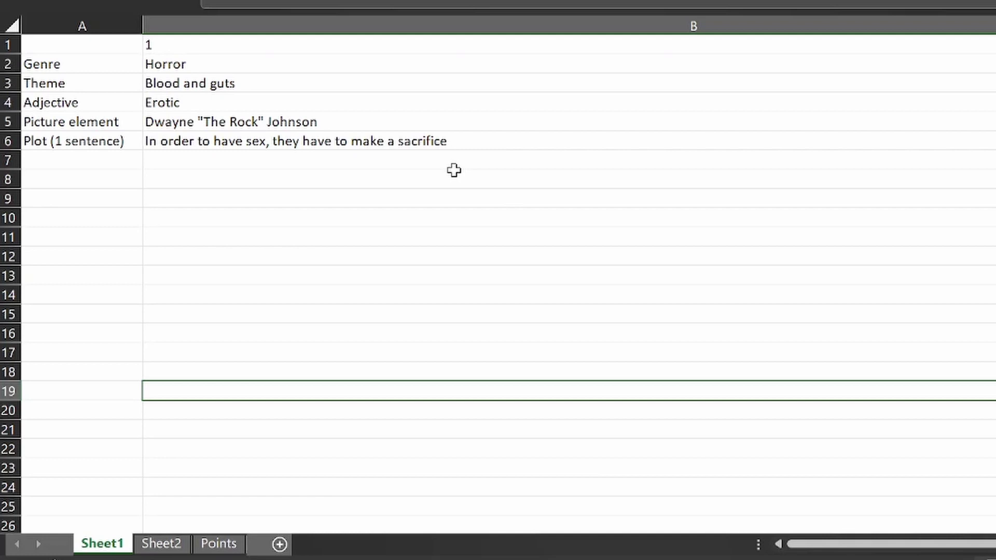
{"action": "left_click", "coordinate": [265, 180]}
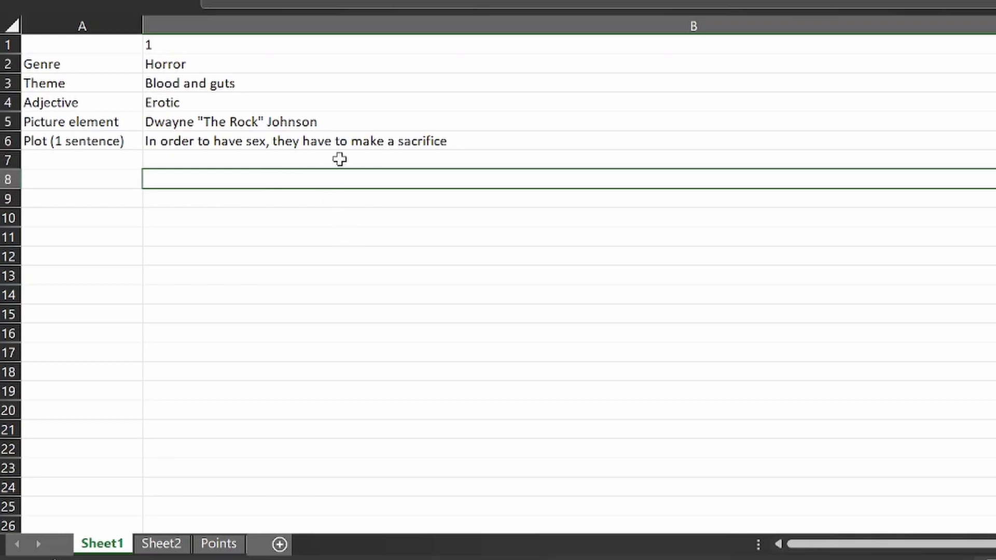
{"action": "left_click", "coordinate": [454, 140]}
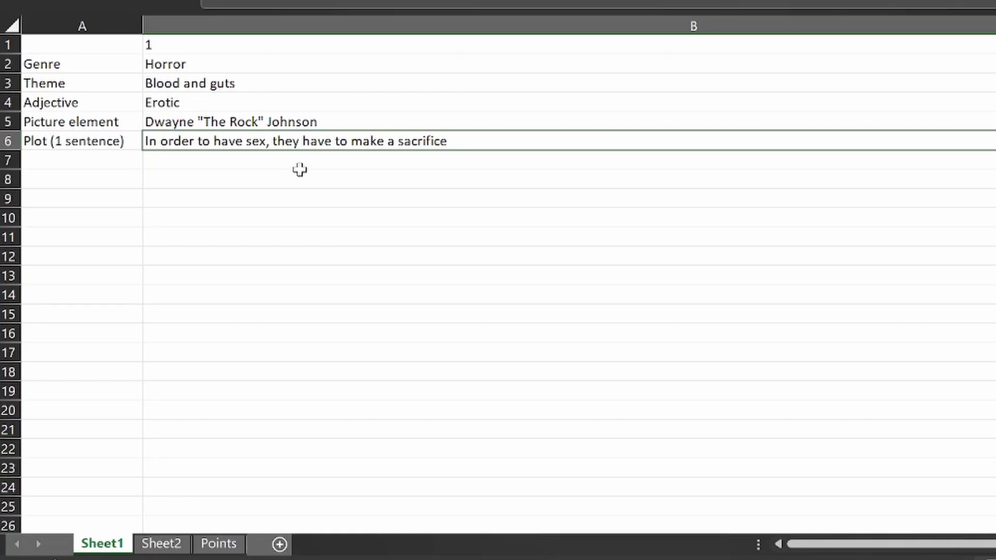
{"action": "left_click", "coordinate": [325, 176]}
{"action": "left_click", "coordinate": [303, 162]}
{"action": "left_click", "coordinate": [317, 182]}
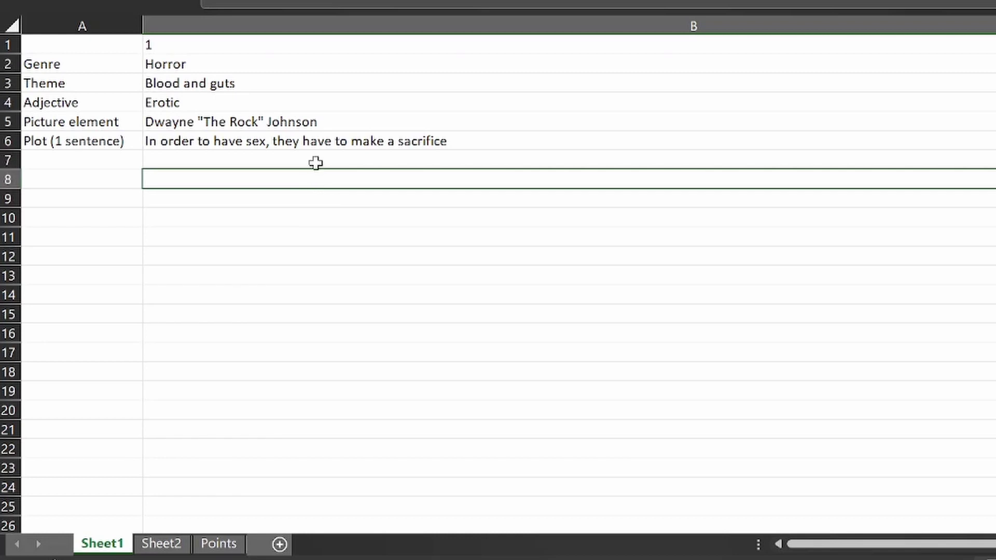
{"action": "left_click", "coordinate": [316, 139]}
{"action": "key", "text": "Down"}
{"action": "left_click", "coordinate": [262, 139]}
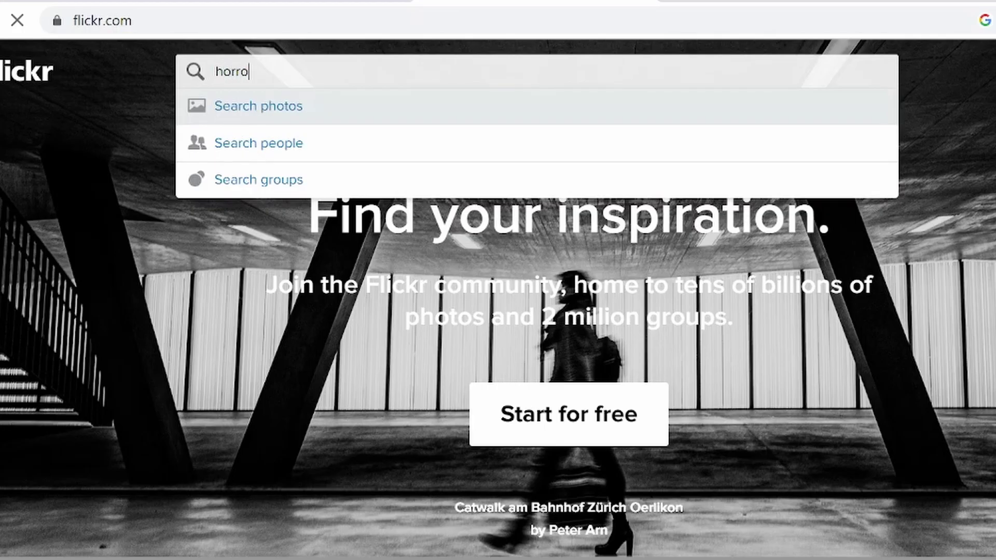
Search Flickr for "horror" and open the sponsored iStock image of the dark forest.
{"action": "type", "text": "rror"}
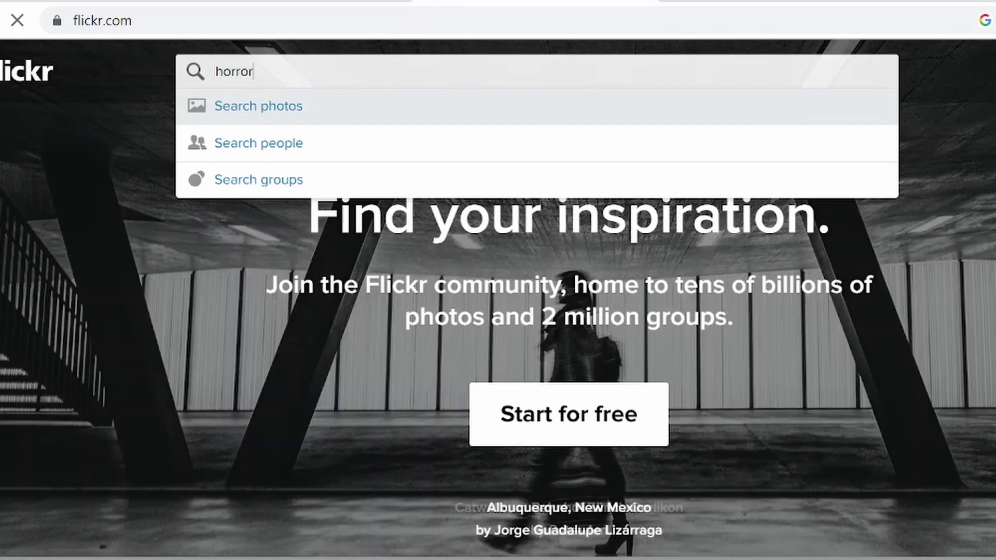
{"action": "key", "text": "Return"}
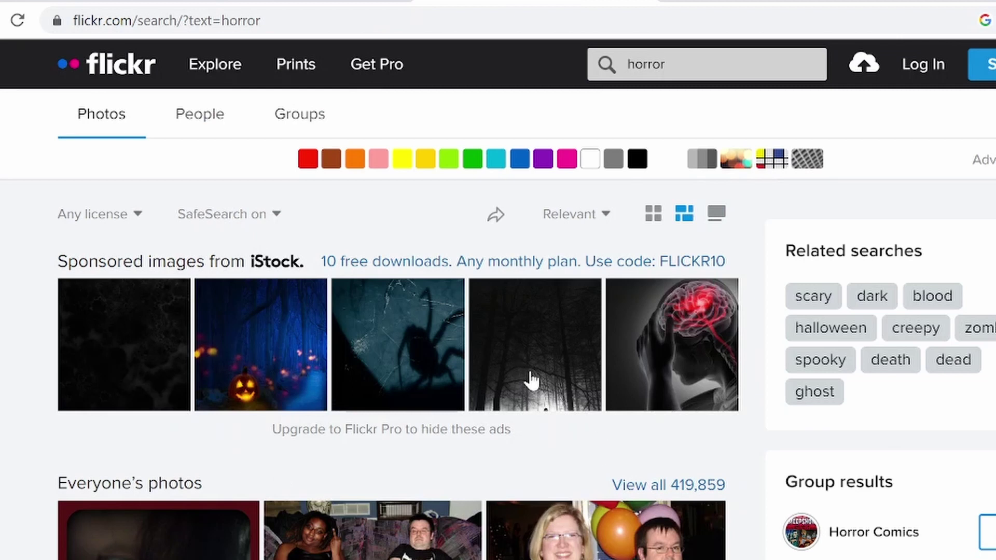
{"action": "left_click", "coordinate": [532, 358]}
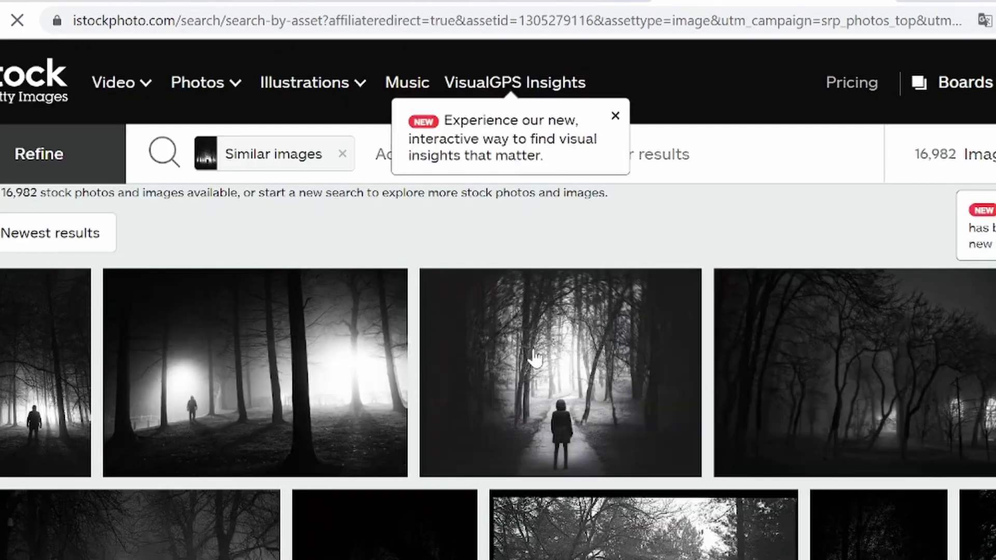
Browse the similar black-and-white forest photos on iStock for a suitable poster background.
{"action": "scroll", "coordinate": [734, 341], "scroll_direction": "down", "scroll_amount": 2}
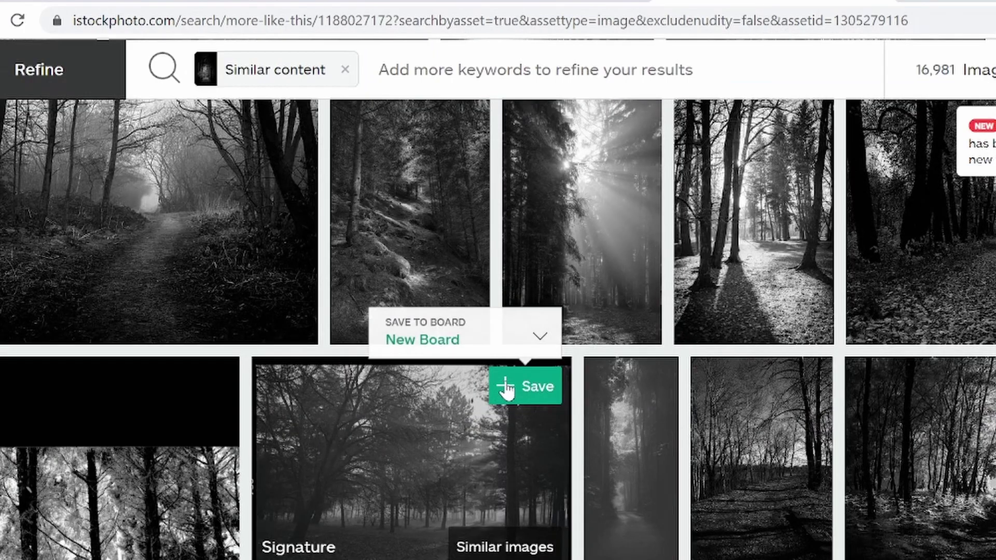
{"action": "scroll", "coordinate": [518, 389], "scroll_direction": "down", "scroll_amount": 4}
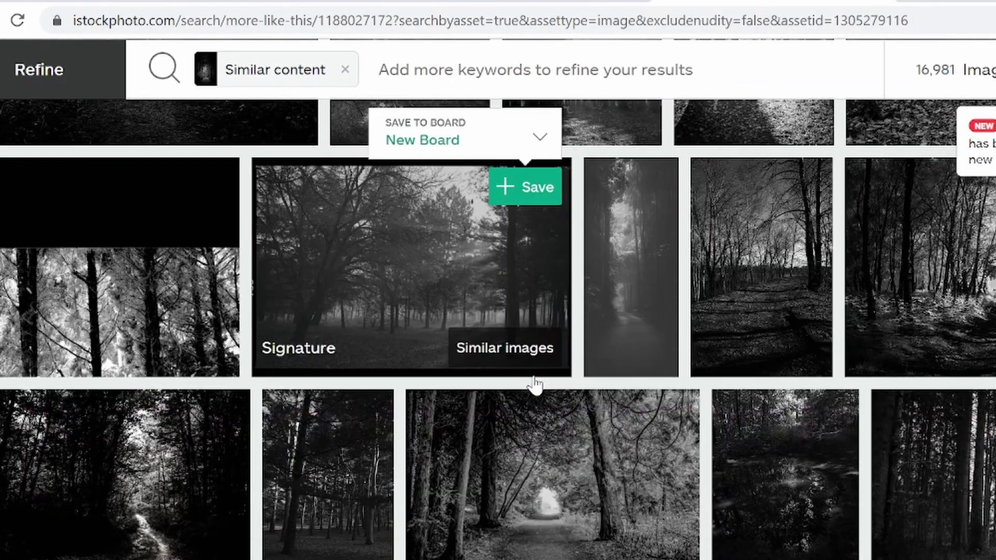
{"action": "scroll", "coordinate": [534, 385], "scroll_direction": "down", "scroll_amount": 6}
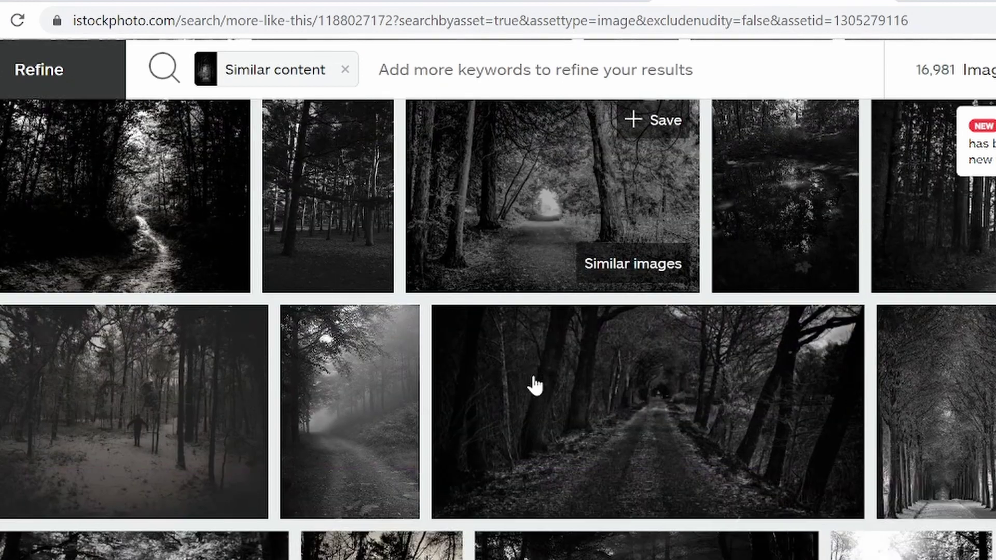
{"action": "scroll", "coordinate": [534, 384], "scroll_direction": "down", "scroll_amount": 6}
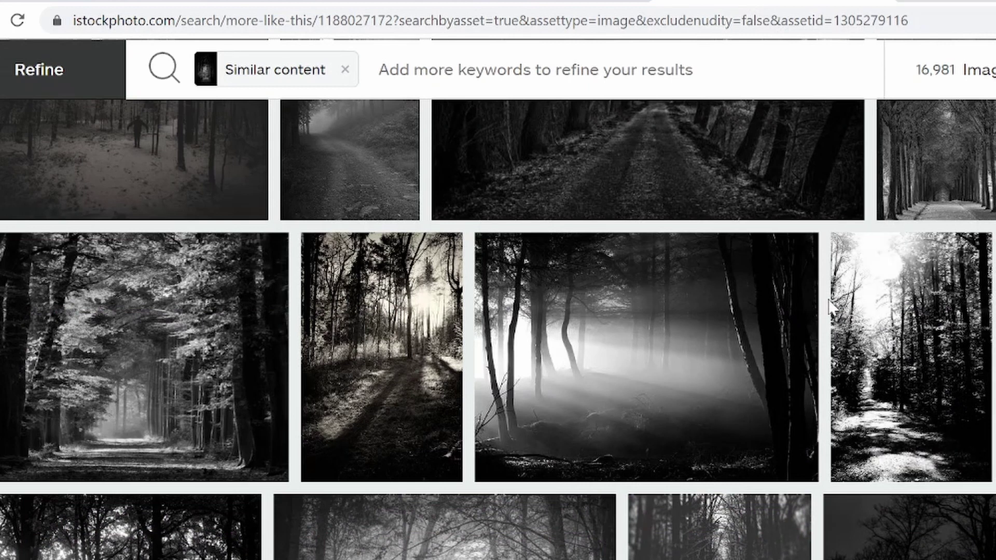
{"action": "mouse_move", "coordinate": [834, 300]}
{"action": "scroll", "coordinate": [606, 422], "scroll_direction": "down", "scroll_amount": 2}
{"action": "scroll", "coordinate": [613, 416], "scroll_direction": "up", "scroll_amount": 2}
{"action": "scroll", "coordinate": [589, 418], "scroll_direction": "up", "scroll_amount": 4}
{"action": "scroll", "coordinate": [413, 384], "scroll_direction": "down", "scroll_amount": 4}
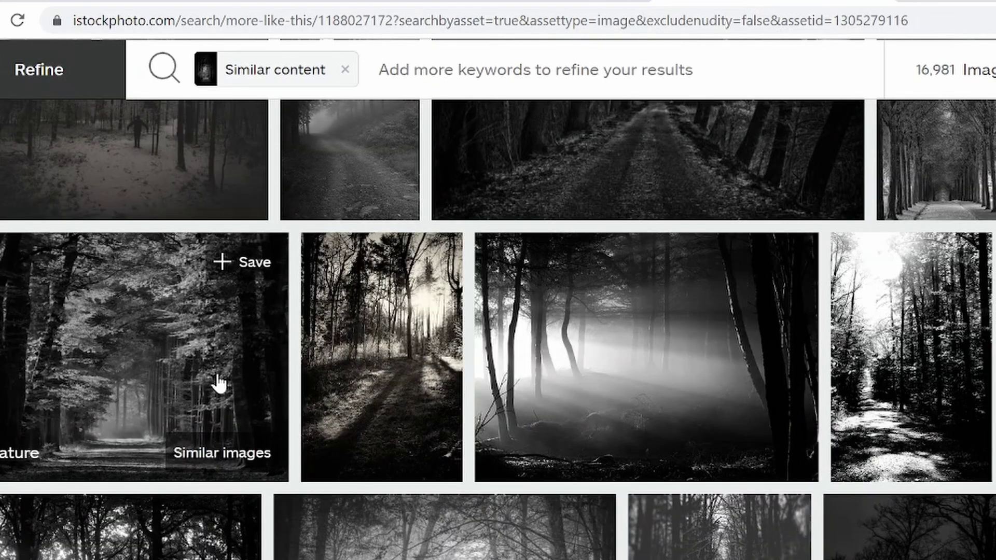
Snip the black-and-white photo of the tree-lined forest path and place it on the Paint 3D canvas as the background.
{"action": "left_click", "coordinate": [218, 384]}
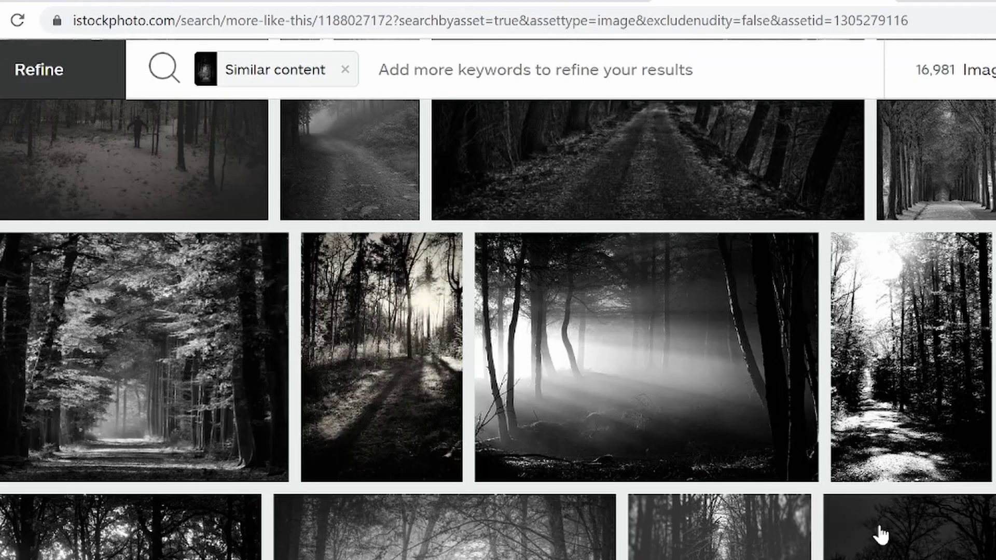
{"action": "key", "text": "super"}
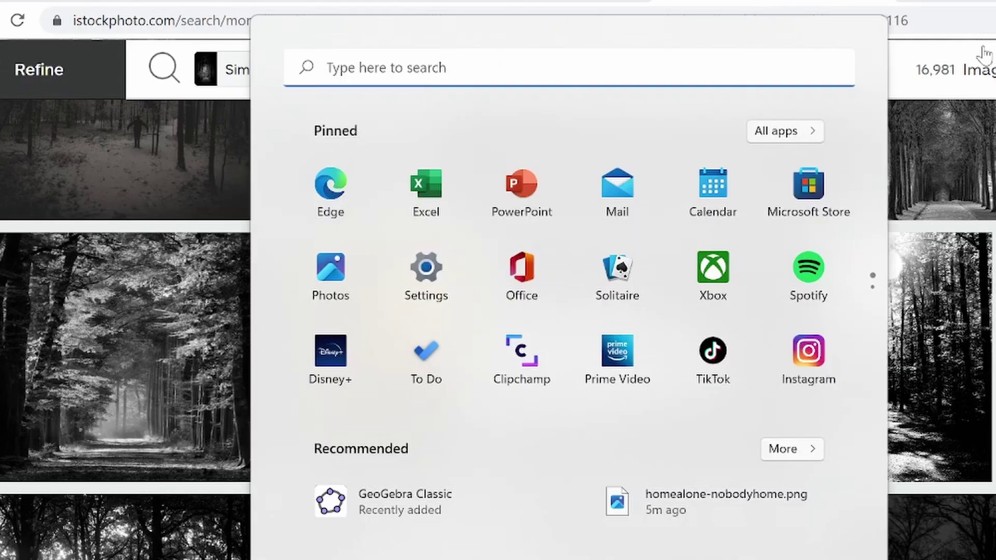
{"action": "key", "text": "super"}
{"action": "key", "text": "super+shift+s"}
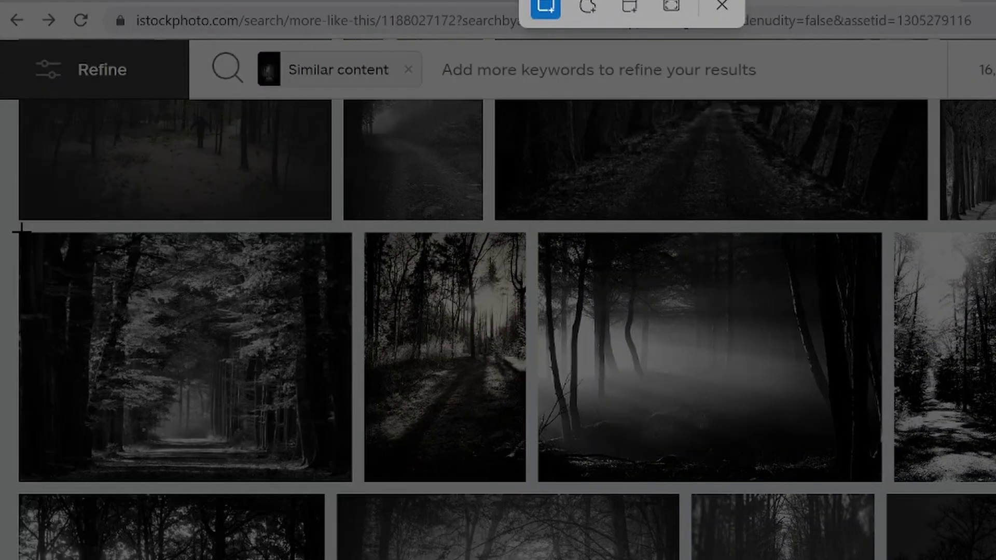
{"action": "left_click_drag", "start_coordinate": [0, 231], "coordinate": [275, 453]}
{"action": "left_click_drag", "start_coordinate": [338, 453], "coordinate": [349, 469]}
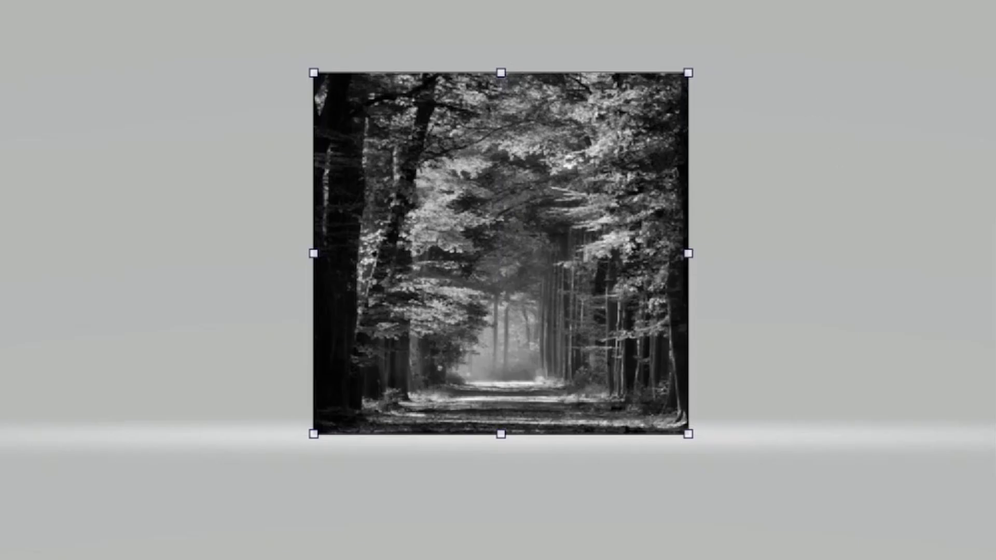
{"action": "key", "text": "Escape"}
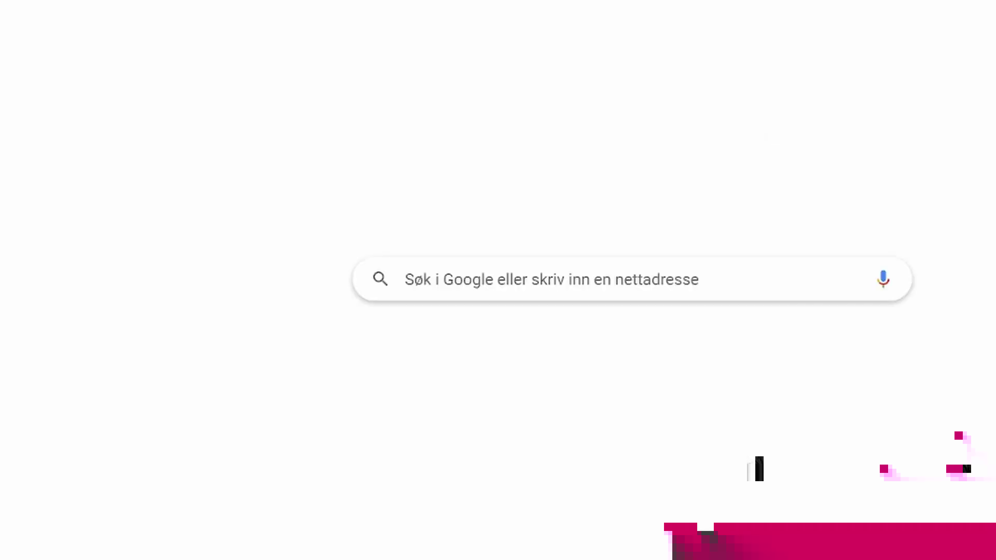
Search Google Images for "dwayne the rock johnson scary" and open the photo of him screaming with a raised hand.
{"action": "type", "text": "dwayne the rock johnson"}
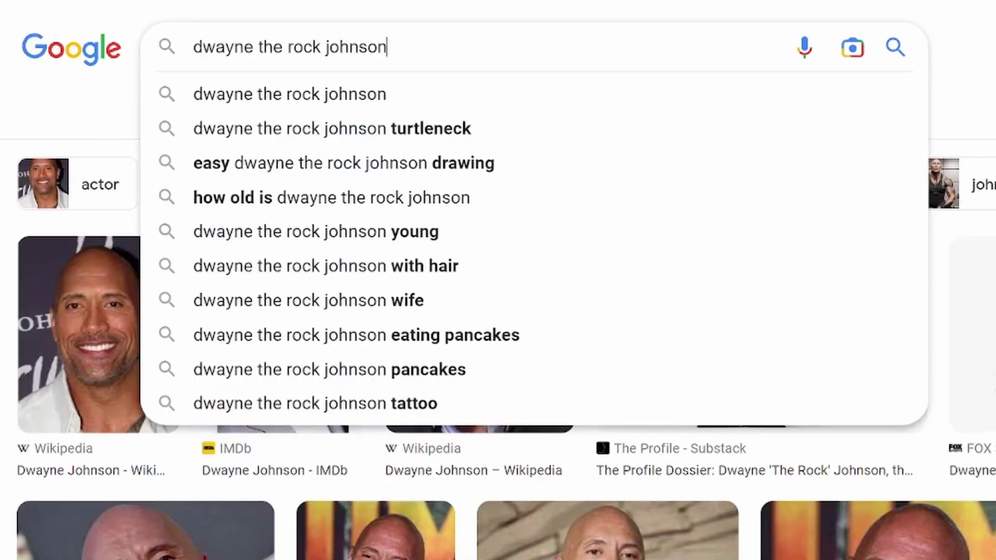
{"action": "type", "text": "son s"}
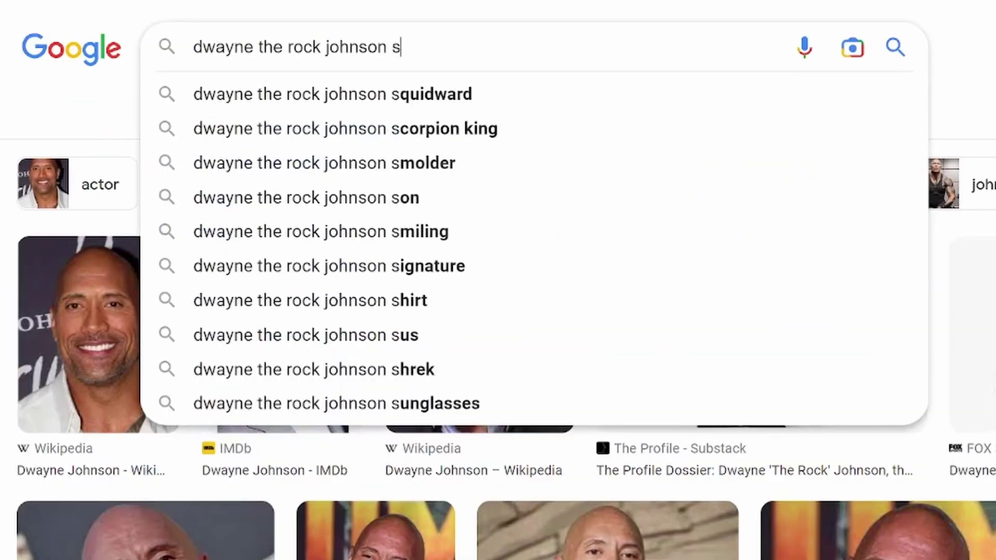
{"action": "type", "text": "c"}
{"action": "type", "text": "ar"}
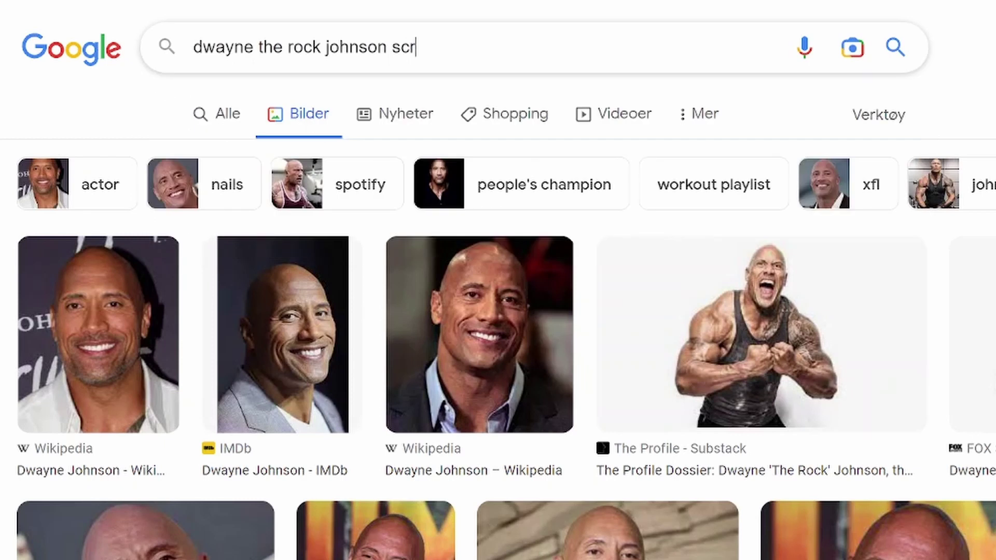
{"action": "type", "text": "y"}
{"action": "key", "text": "Return"}
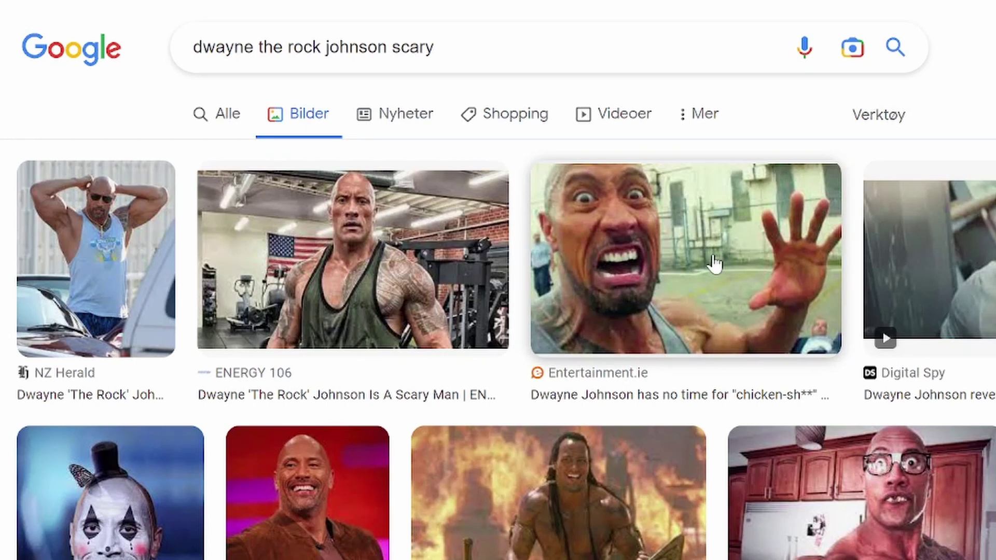
{"action": "left_click", "coordinate": [687, 279]}
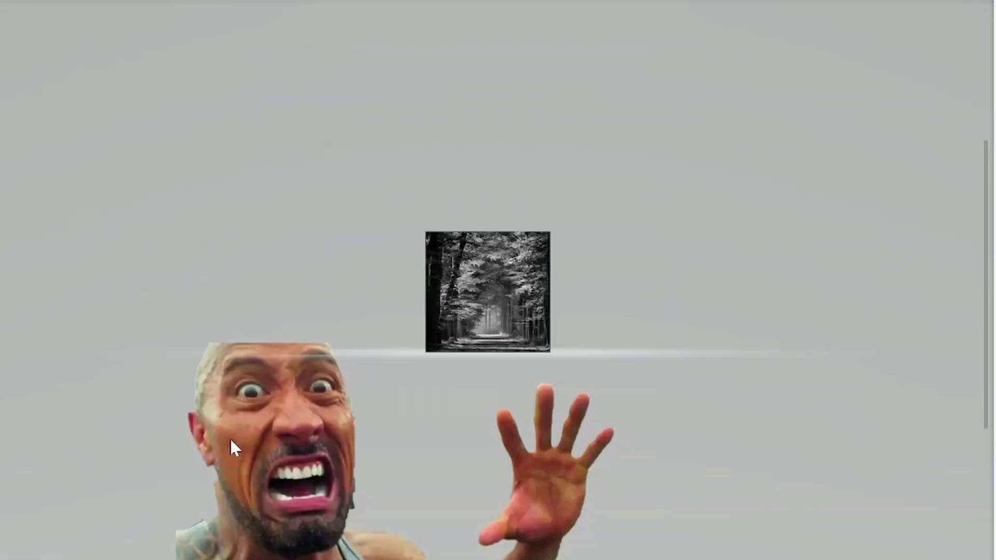
Position and resize the screaming man cutout over the forest background, and shrink the witch figure to stand far down the path.
{"action": "left_click_drag", "start_coordinate": [232, 447], "coordinate": [397, 214]}
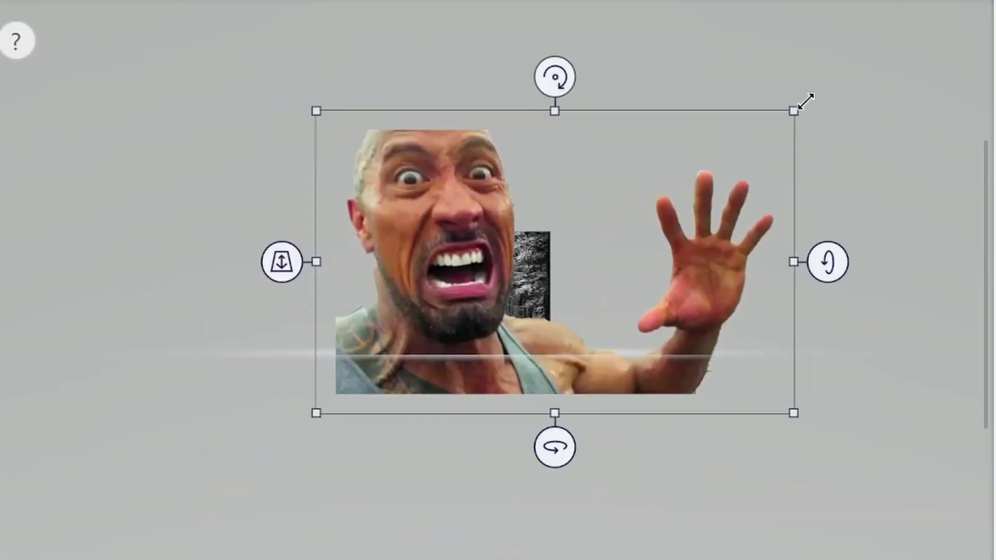
{"action": "left_click_drag", "start_coordinate": [793, 111], "coordinate": [784, 129]}
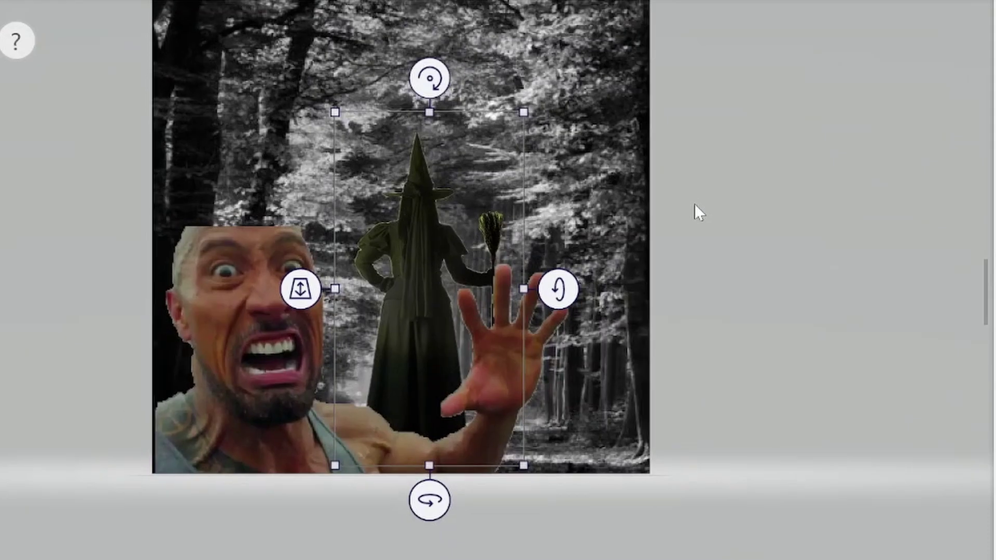
{"action": "left_click_drag", "start_coordinate": [545, 130], "coordinate": [464, 328]}
{"action": "left_click_drag", "start_coordinate": [428, 381], "coordinate": [443, 378]}
Add the credit line 'Dwayne "The Rock" Johnson in...' in bold red text across the top of the forest poster.
{"action": "type", "text": "tDwayne \"The Rock\" K"}
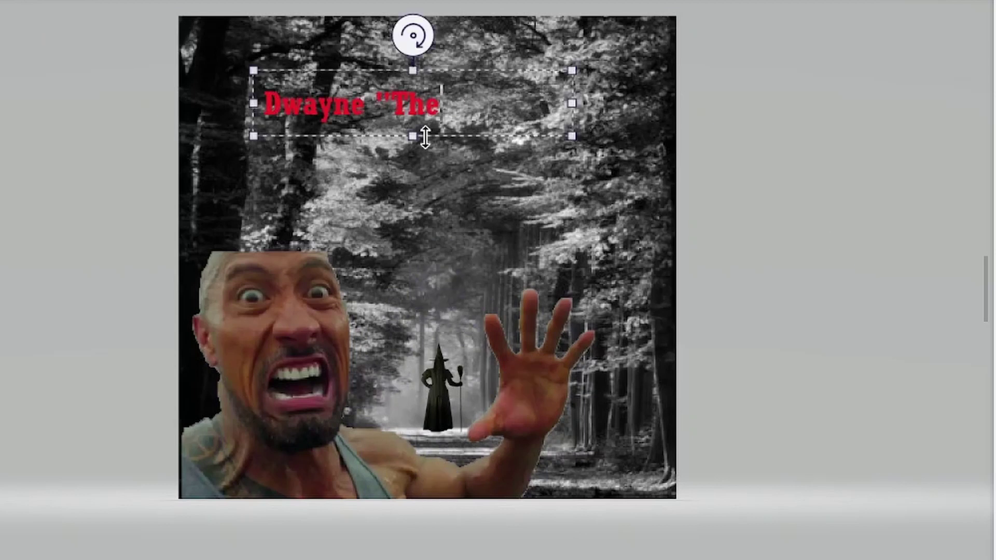
{"action": "type", "text": "ohnson in..."}
{"action": "left_click_drag", "start_coordinate": [571, 103], "coordinate": [658, 126]}
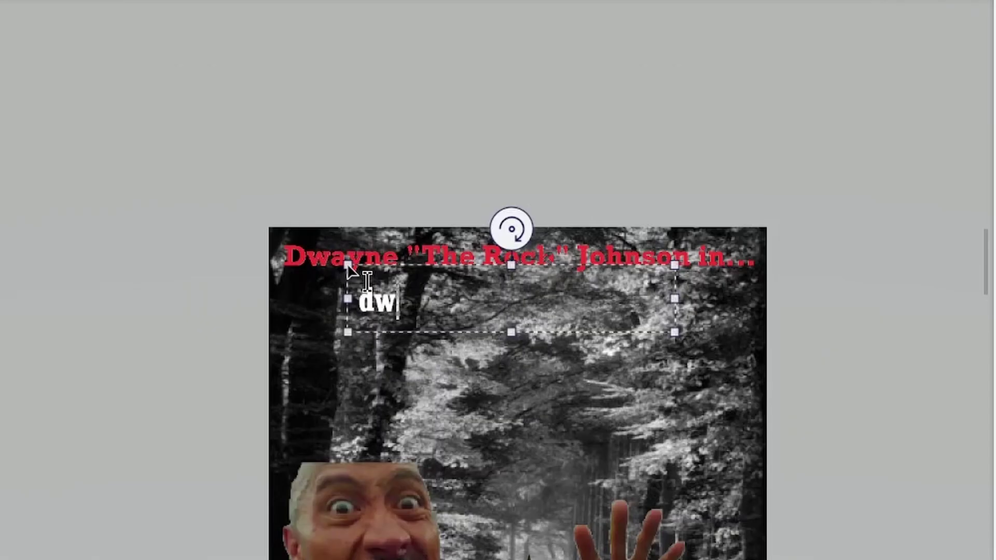
Overlay a white copy of the text 'Dwayne "The Rock" Johnson in...' on the red credit line, leaving red as its outline.
{"action": "key", "text": "BackSpace"}
{"action": "key", "text": "BackSpace"}
{"action": "type", "text": "Dwayne \"The Rock\" Johnsom"}
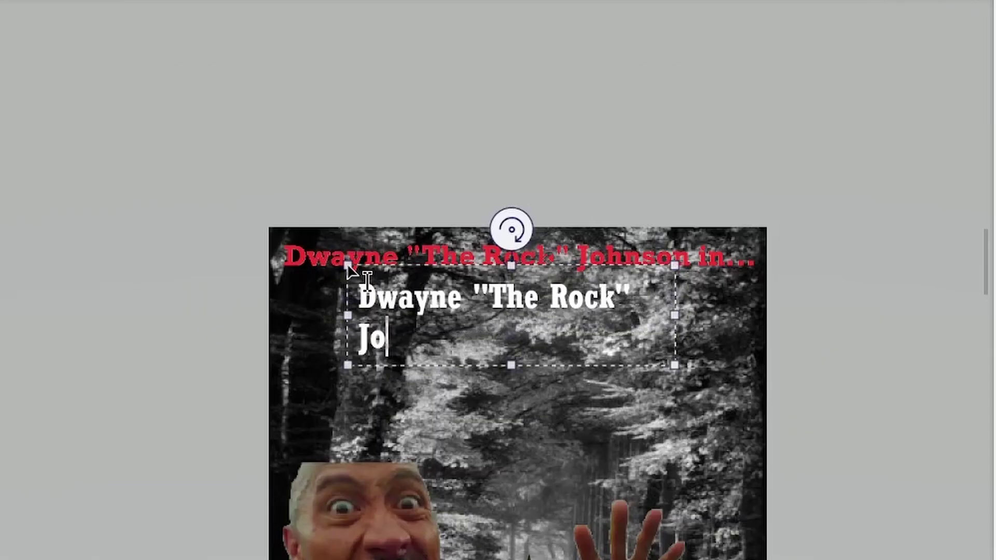
{"action": "key", "text": "BackSpace"}
{"action": "type", "text": "n in..."}
{"action": "key", "text": "ctrl+a"}
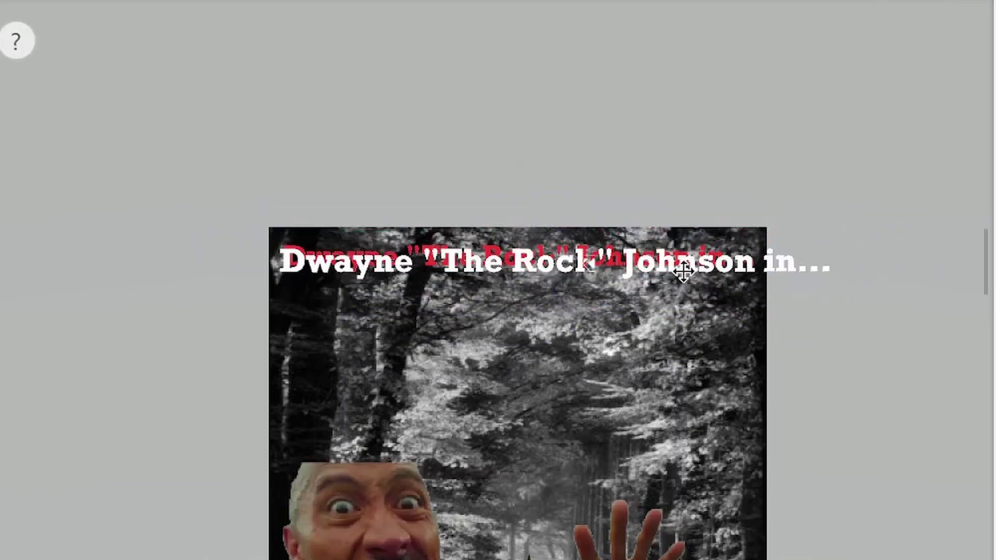
{"action": "scroll", "coordinate": [823, 296], "scroll_direction": "up", "scroll_amount": 2}
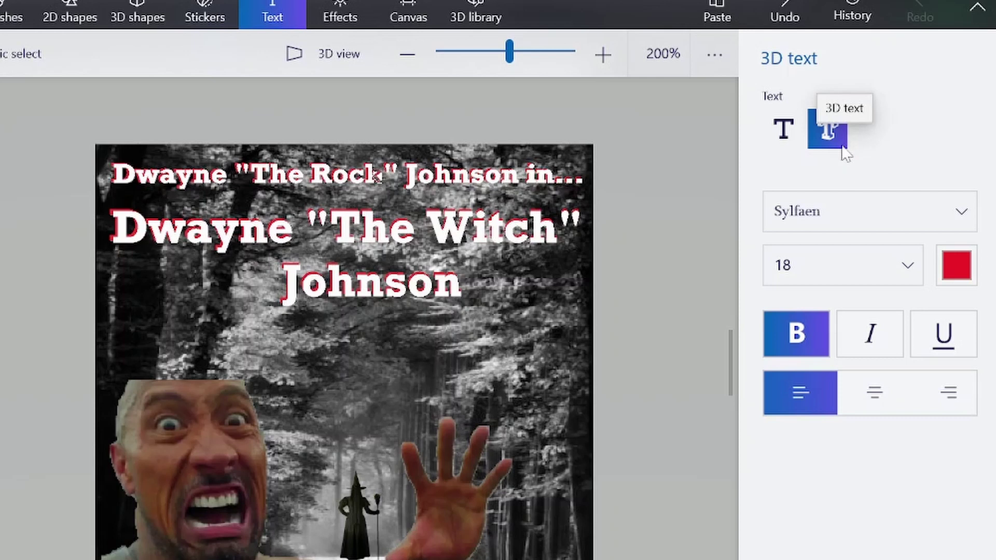
Add the tagline "He's going to scare your rocks off" in bold red Sylfaen 3D text below the title.
{"action": "left_click", "coordinate": [433, 319]}
{"action": "type", "text": "He's going to scare your rocks off"}
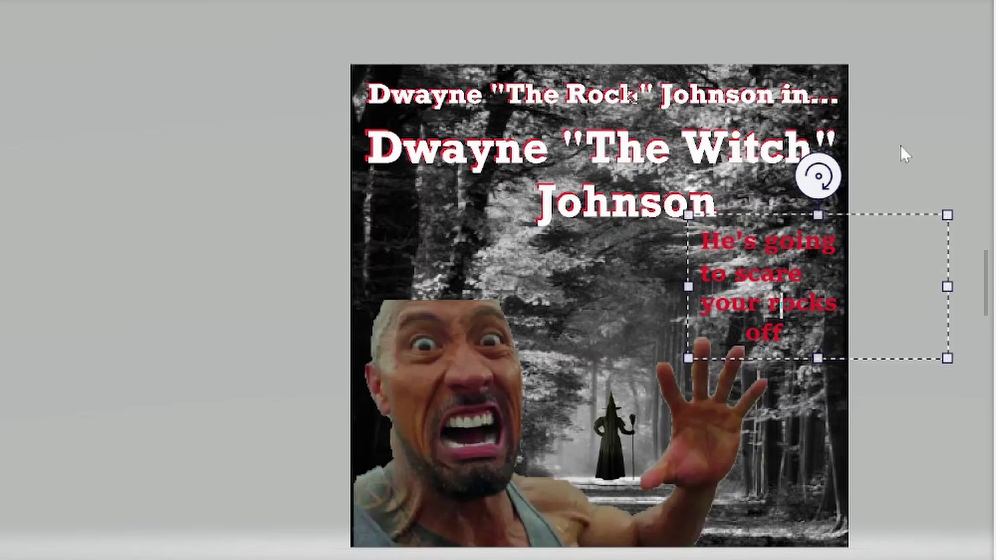
{"action": "key", "text": "ctrl+a"}
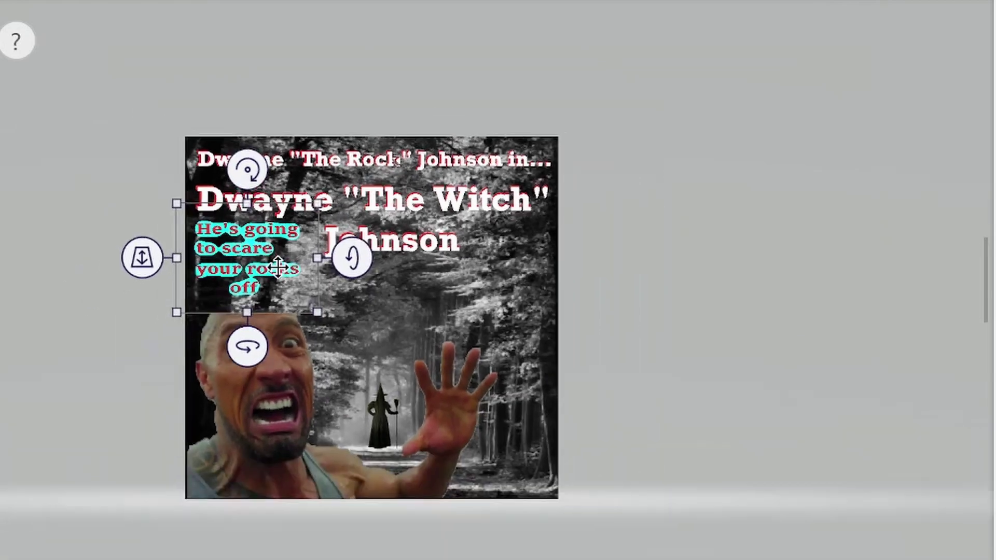
Shrink the red tagline slightly and place it above the raised hand, near the poster's right edge.
{"action": "scroll", "coordinate": [278, 267], "scroll_direction": "down", "scroll_amount": 1}
{"action": "scroll", "coordinate": [282, 298], "scroll_direction": "up", "scroll_amount": 3}
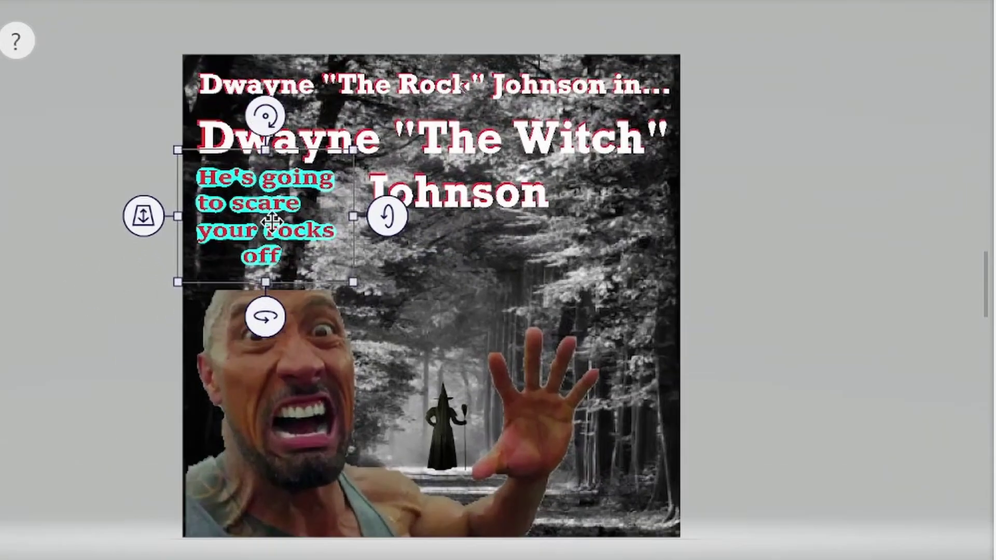
{"action": "left_click_drag", "start_coordinate": [270, 202], "coordinate": [267, 207]}
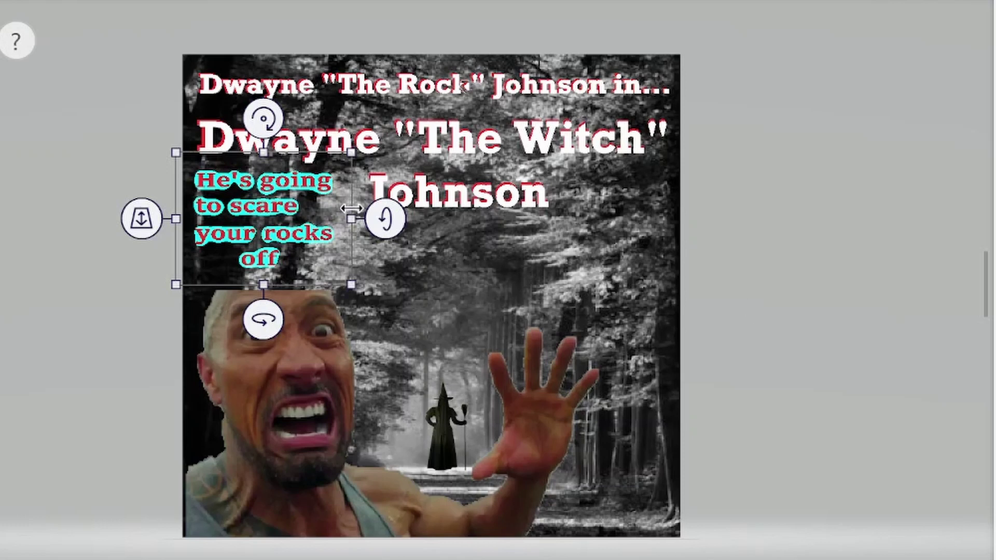
{"action": "left_click_drag", "start_coordinate": [352, 284], "coordinate": [345, 280]}
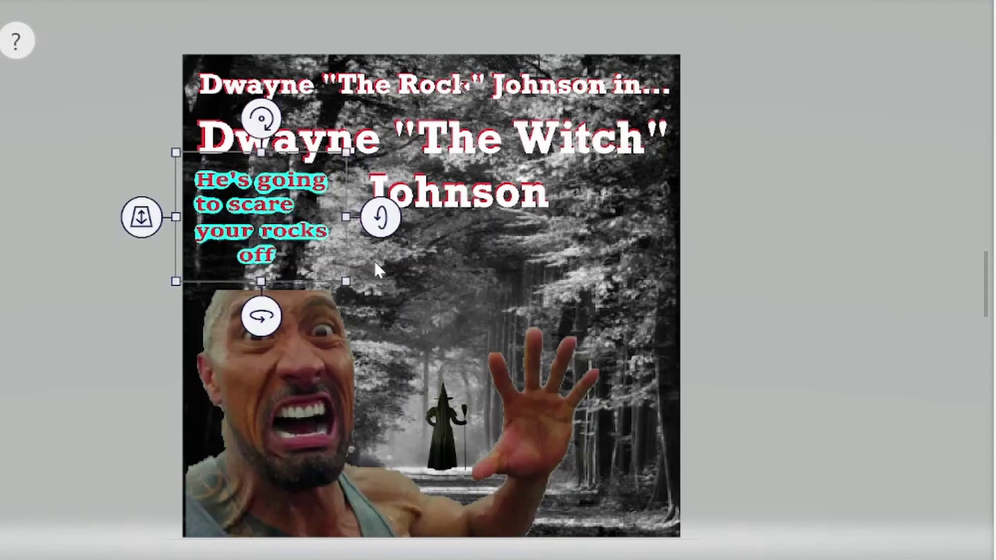
{"action": "left_click_drag", "start_coordinate": [269, 211], "coordinate": [622, 274]}
{"action": "left_click", "coordinate": [766, 252]}
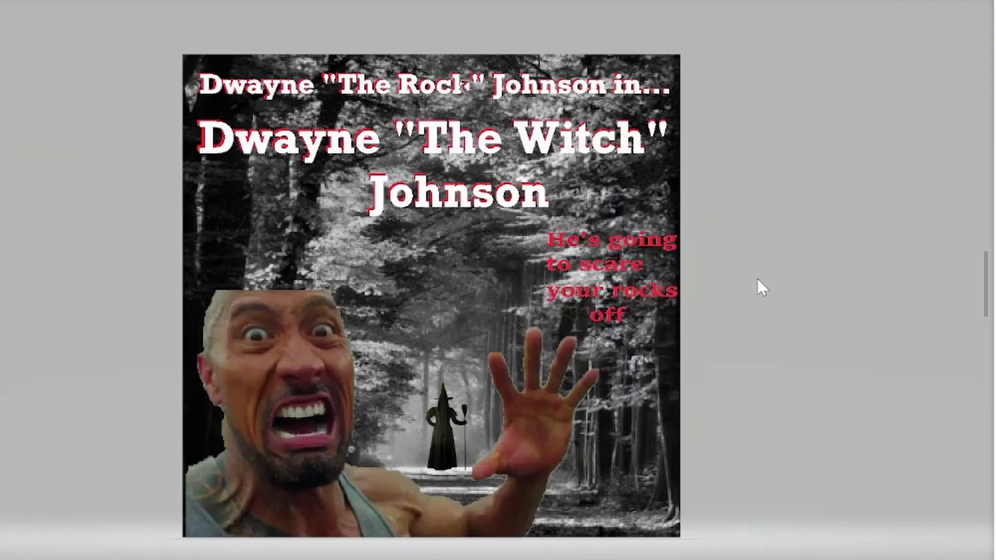
{"action": "scroll", "coordinate": [757, 279], "scroll_direction": "down", "scroll_amount": 2}
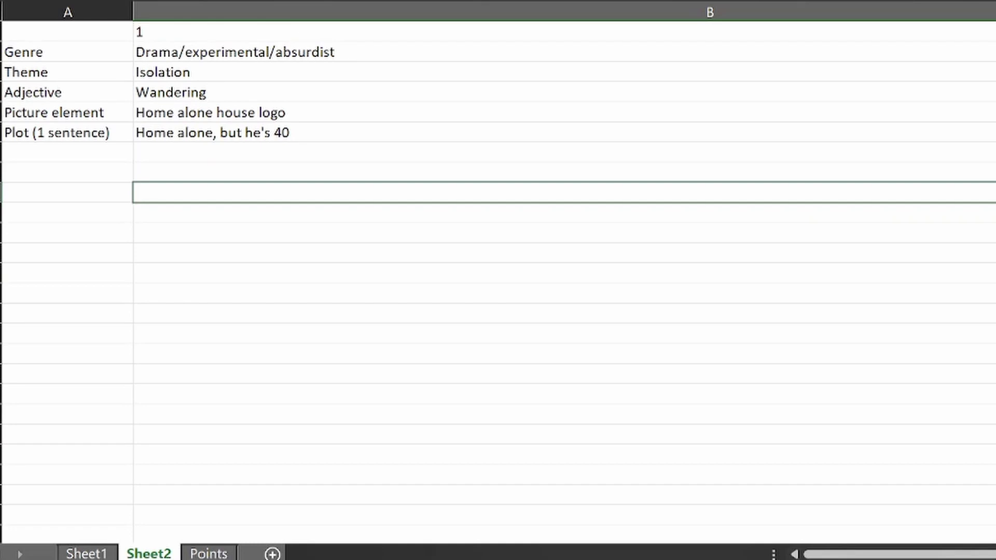
Switch to the Excel briefs and review poster 2's genre, theme, adjective, picture element and plot.
{"action": "left_click", "coordinate": [505, 296]}
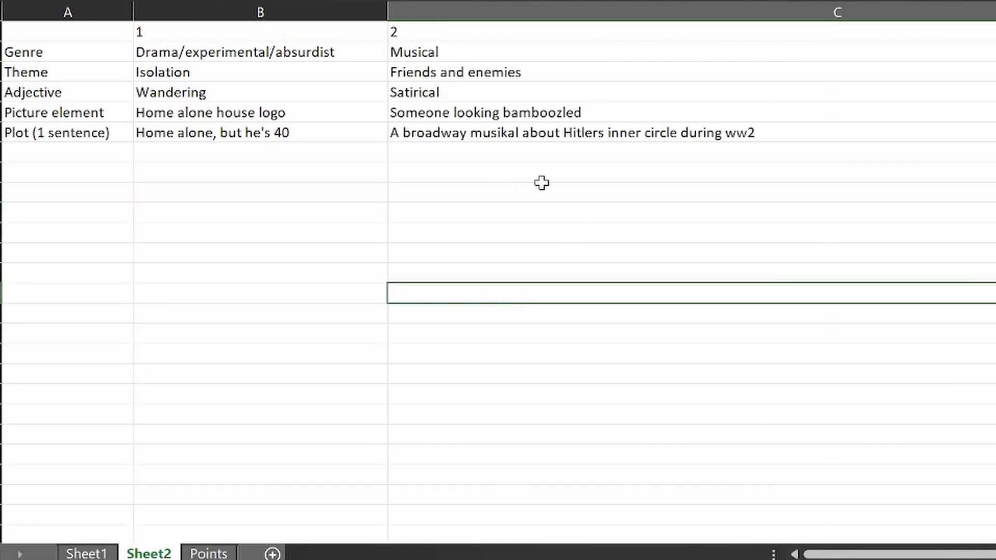
{"action": "left_click", "coordinate": [612, 73]}
{"action": "left_click", "coordinate": [613, 174]}
{"action": "left_click", "coordinate": [537, 95]}
{"action": "left_click_drag", "start_coordinate": [537, 188], "coordinate": [558, 171]}
{"action": "left_click", "coordinate": [557, 171]}
{"action": "left_click", "coordinate": [560, 112]}
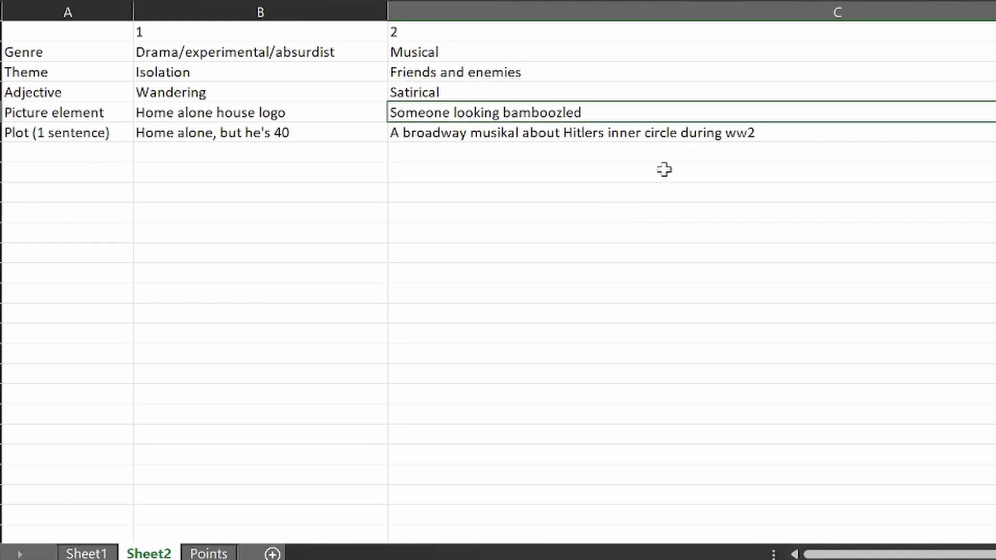
{"action": "left_click", "coordinate": [568, 179]}
{"action": "left_click", "coordinate": [669, 133]}
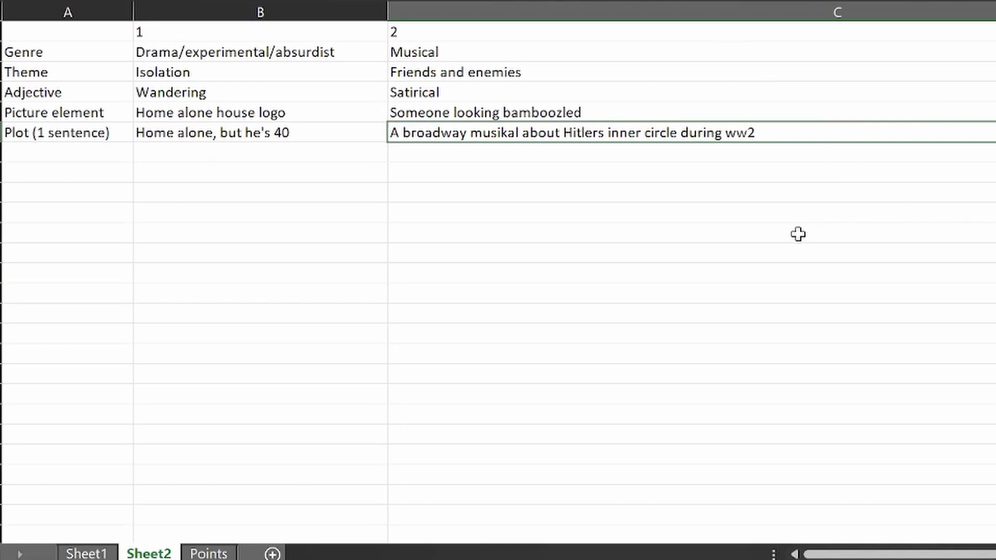
{"action": "left_click", "coordinate": [485, 52]}
{"action": "left_click", "coordinate": [498, 77]}
{"action": "left_click", "coordinate": [524, 194]}
Correct the spelling of "musikal" to "musical" in poster 2's plot sentence.
{"action": "left_click", "coordinate": [530, 135]}
{"action": "left_click", "coordinate": [517, 176]}
{"action": "double_click", "coordinate": [507, 132]}
{"action": "key", "text": "BackSpace"}
{"action": "type", "text": "c"}
{"action": "left_click", "coordinate": [682, 167]}
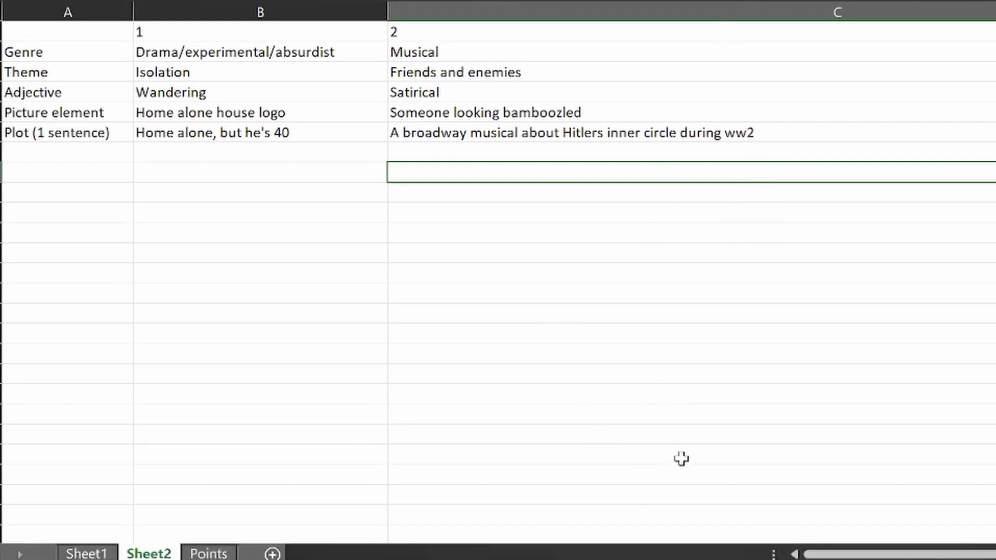
{"action": "left_click", "coordinate": [686, 320]}
{"action": "left_click", "coordinate": [573, 156]}
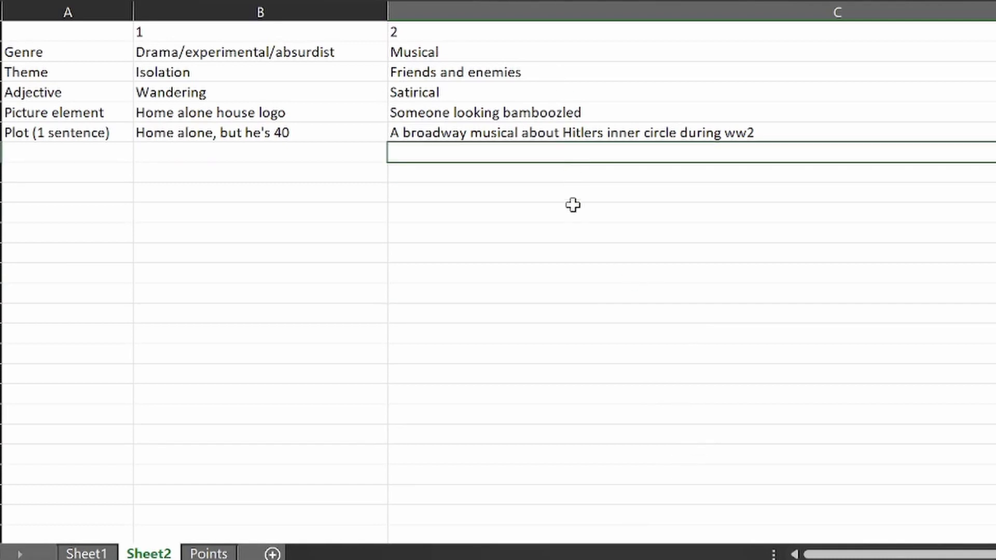
Switch to Chrome, search Google Images for "hitler bamboozled" and open the New York Times photo of the uniformed man with crossed arms.
{"action": "mouse_move", "coordinate": [674, 558]}
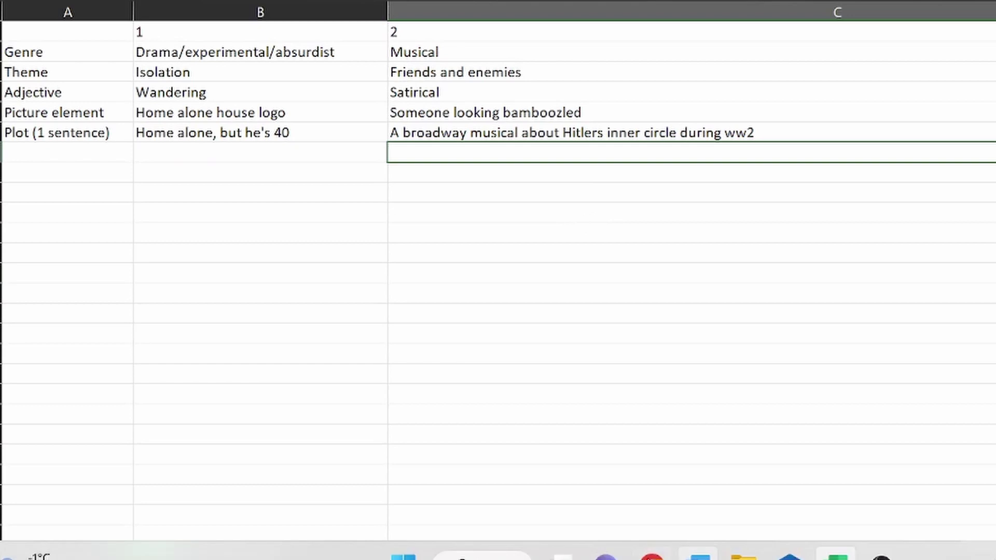
{"action": "left_click", "coordinate": [651, 556]}
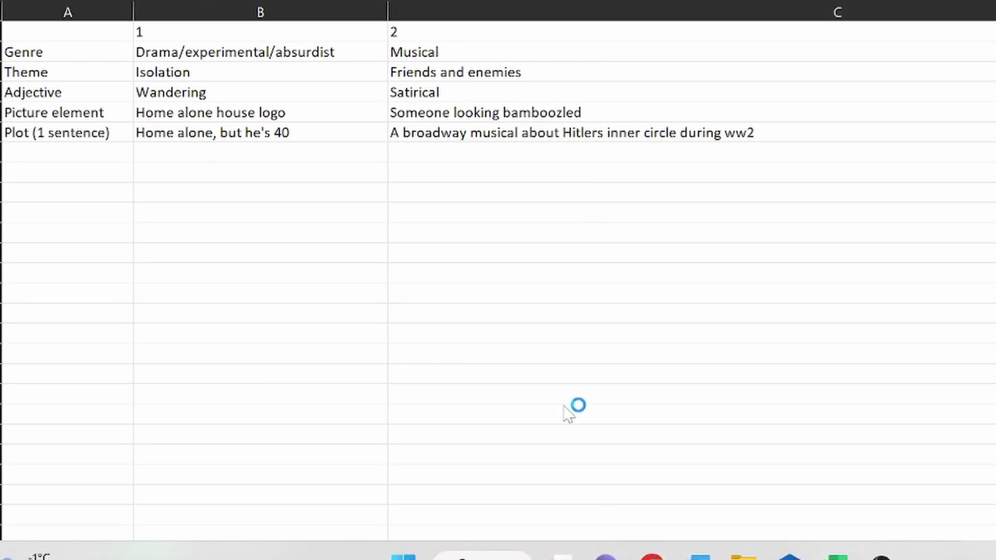
{"action": "left_click", "coordinate": [667, 271]}
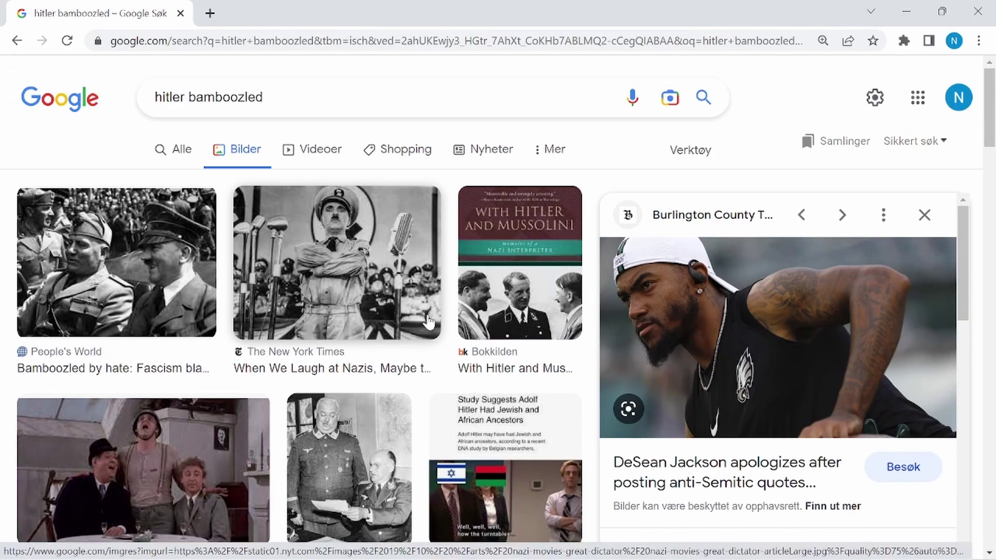
{"action": "left_click", "coordinate": [428, 322]}
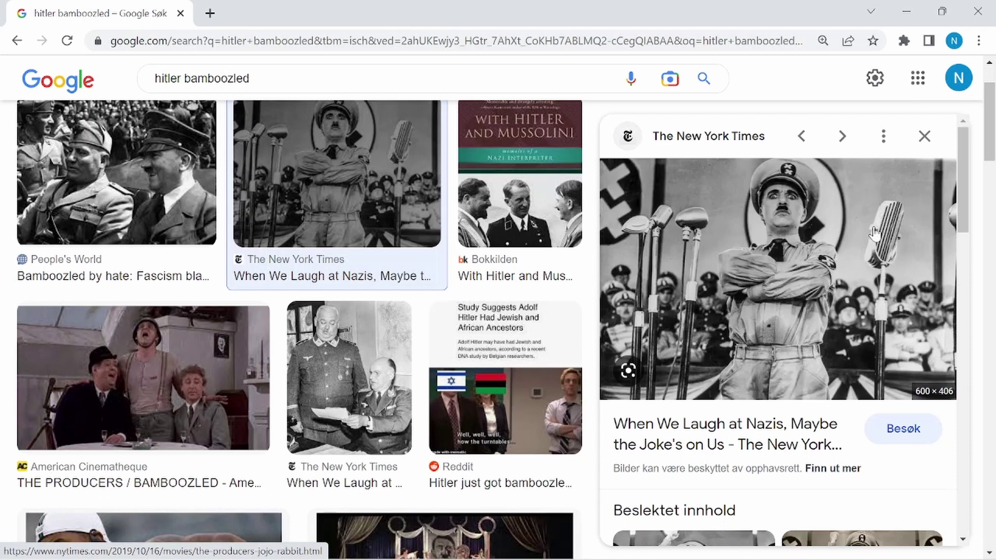
Cut the uniformed man out of the photo with Magic select in Paint 3D and stand him on a 488 × 648 px canvas.
{"action": "scroll", "coordinate": [874, 233], "scroll_direction": "down", "scroll_amount": 3}
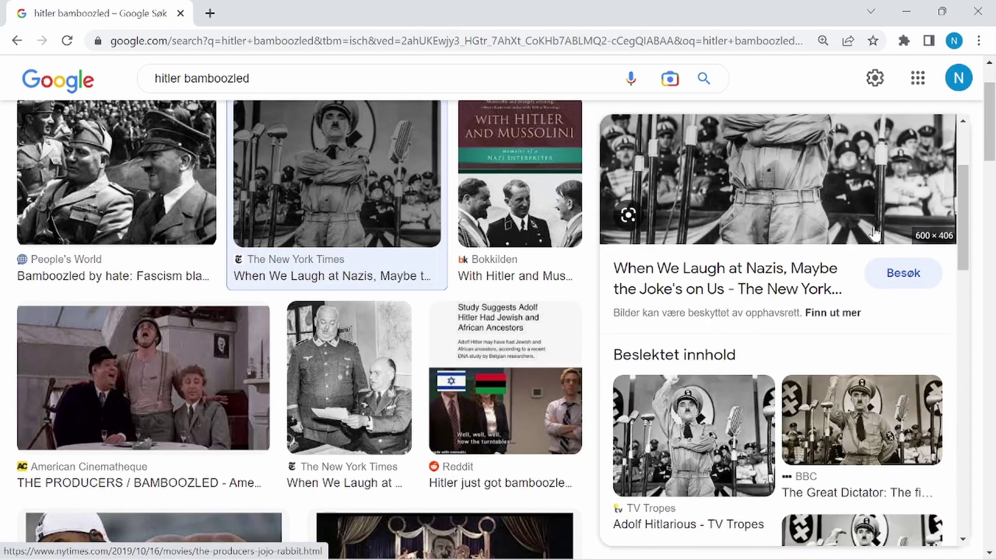
{"action": "scroll", "coordinate": [874, 233], "scroll_direction": "up", "scroll_amount": 3}
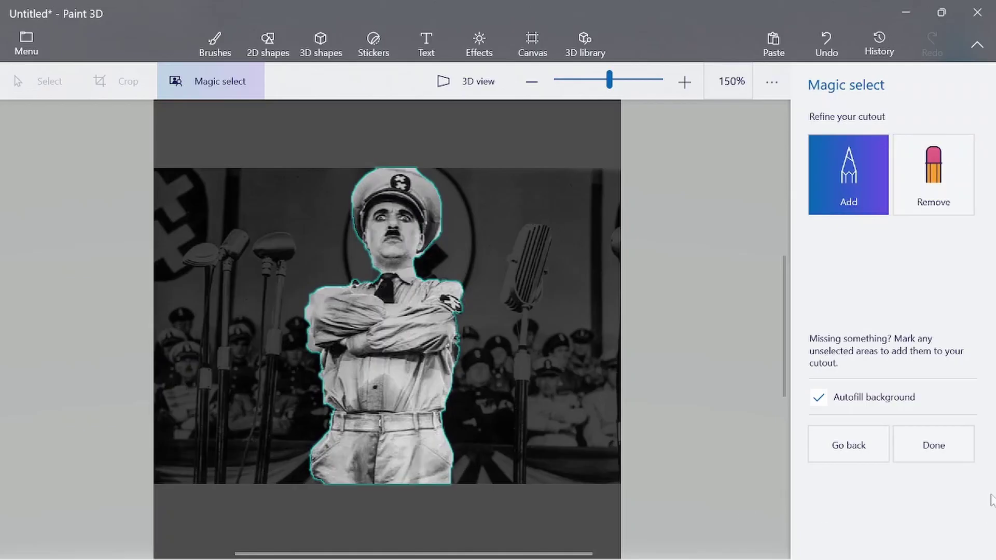
{"action": "left_click", "coordinate": [953, 449]}
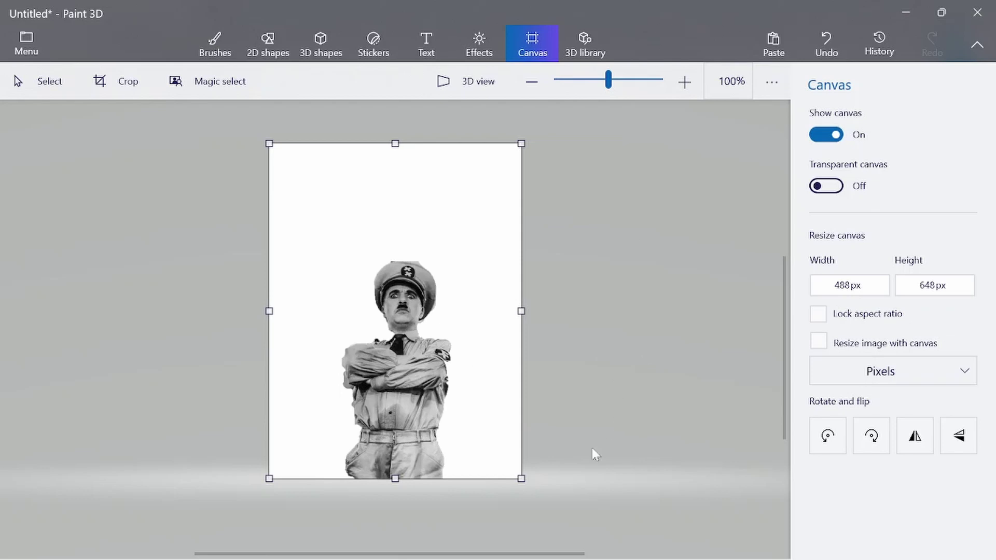
Return to Chrome, search Google Images for "nazi furries" and open the Twitter photo of three costumed figures in front of flags.
{"action": "mouse_move", "coordinate": [525, 559]}
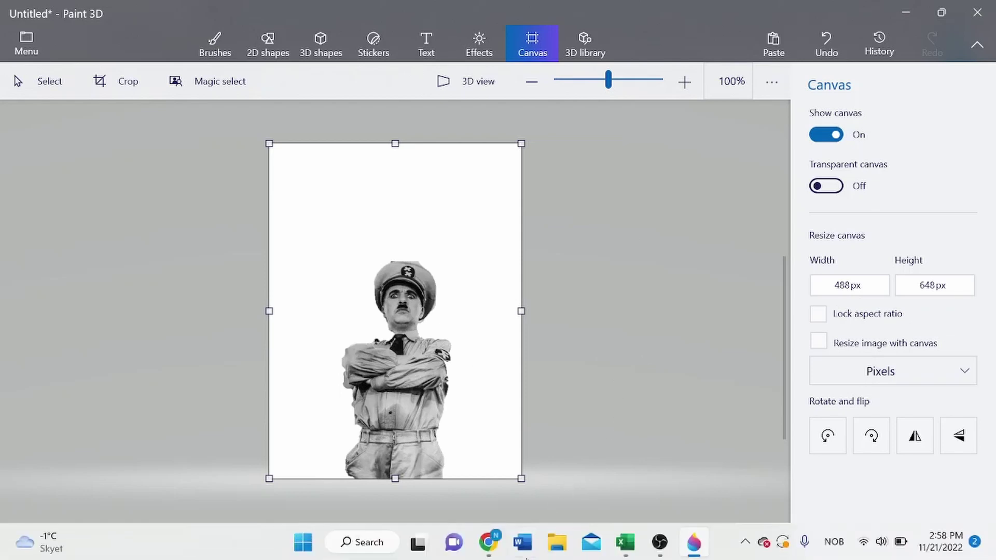
{"action": "left_click", "coordinate": [489, 542]}
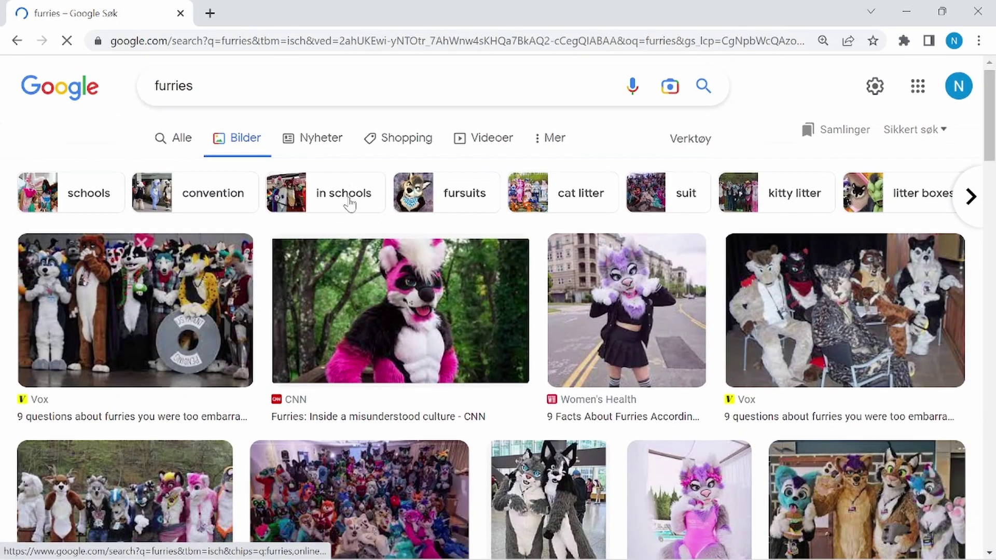
{"action": "type", "text": "\"nazi"}
{"action": "key", "text": "ctrl+z"}
{"action": "type", "text": "nazi"}
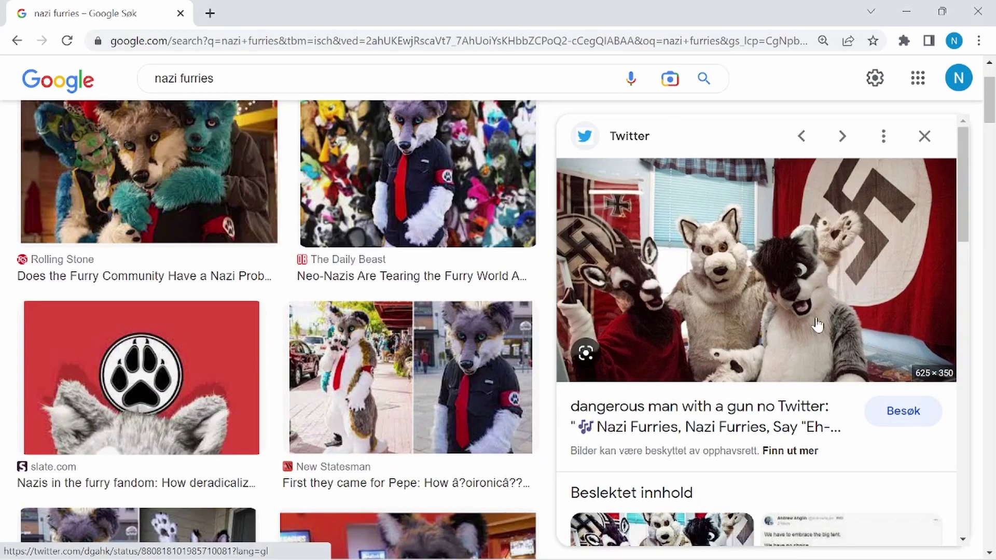
Copy the costumed figures photo into Paint 3D and arrange its cutout beside the uniformed man along the canvas's lower edge.
{"action": "right_click", "coordinate": [825, 280]}
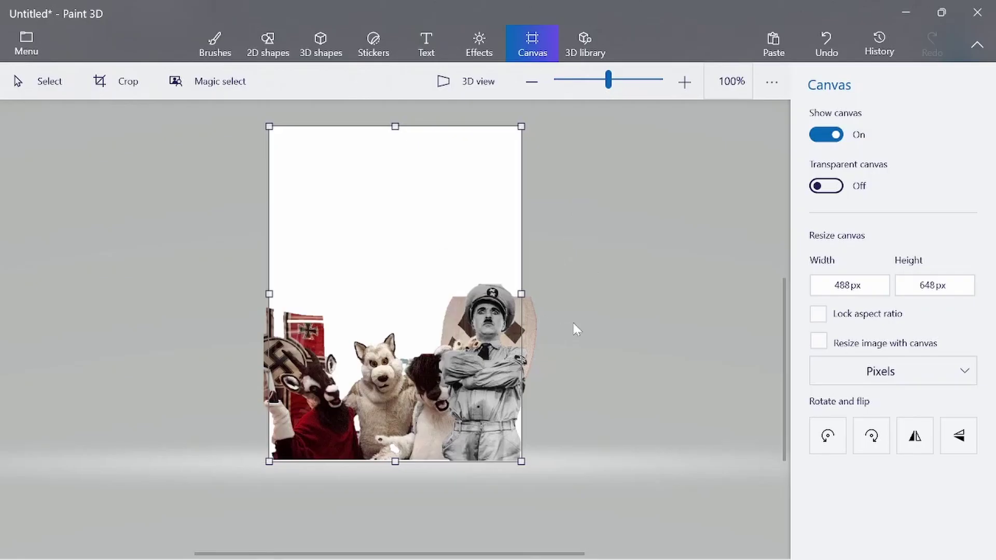
{"action": "key", "text": "ctrl+v"}
{"action": "key", "text": "c"}
{"action": "key", "text": "ctrl+z"}
Browse Google Images results for "musical poster" as design references, and return to the Paint 3D composition.
{"action": "key", "text": "alt+Tab"}
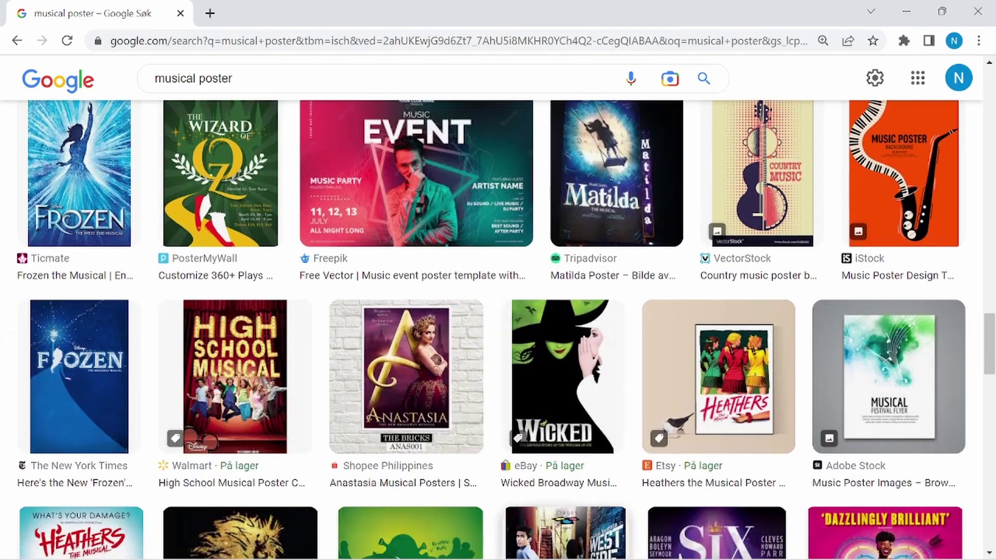
{"action": "left_click", "coordinate": [693, 542]}
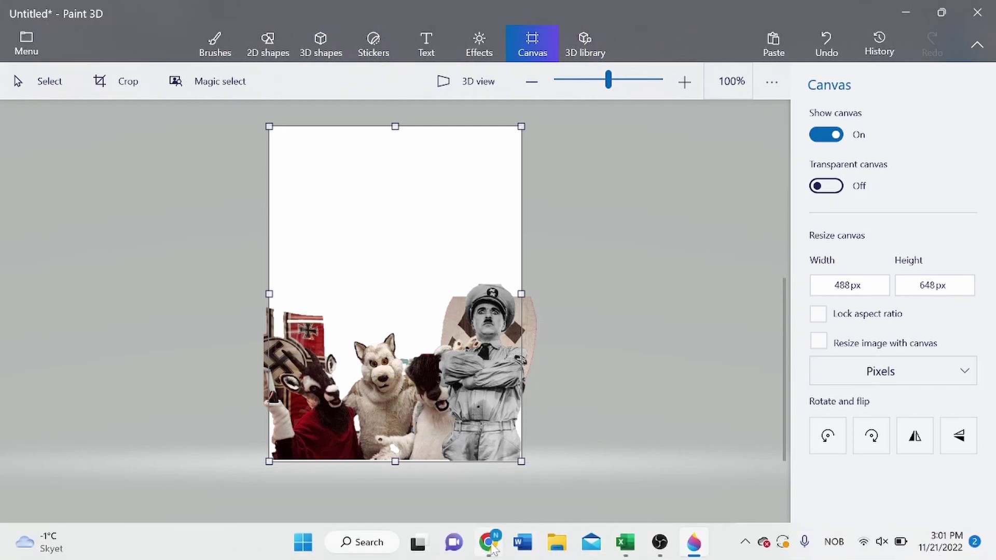
{"action": "mouse_move", "coordinate": [497, 545]}
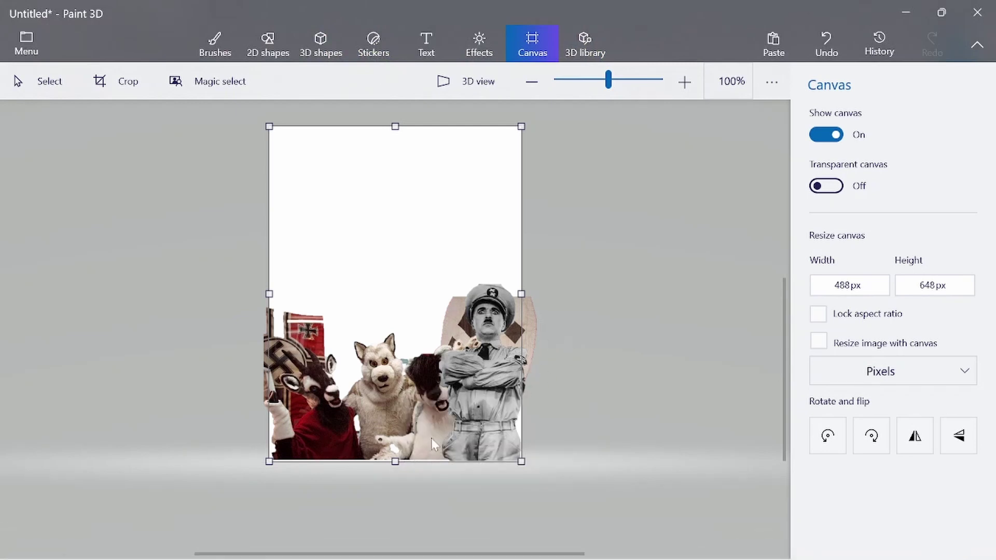
Search Google Images for "cool background", open the Freepik purple neon triangle tunnel image and browse further backgrounds.
{"action": "key", "text": "alt+Tab"}
{"action": "type", "text": "cool backg"}
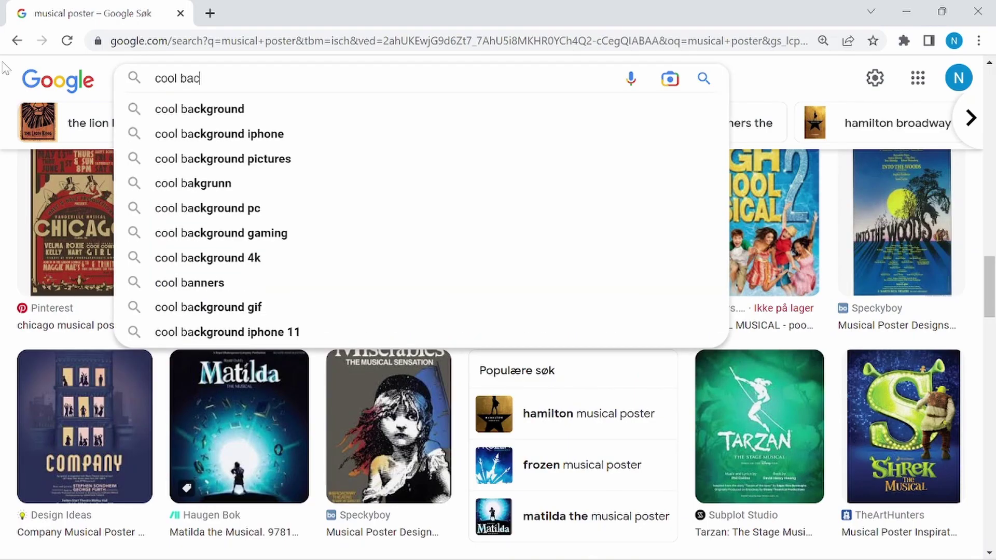
{"action": "type", "text": "round"}
{"action": "key", "text": "Return"}
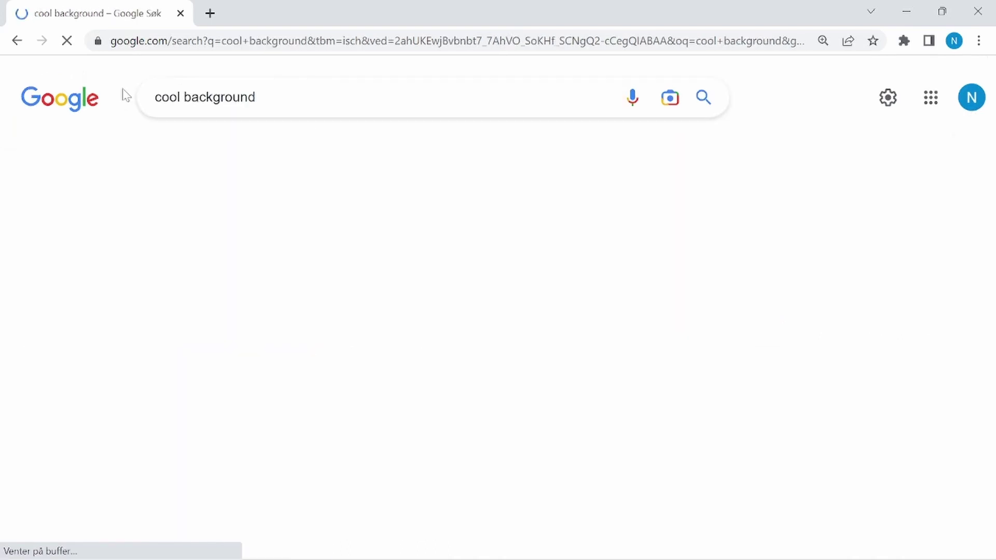
{"action": "scroll", "coordinate": [363, 246], "scroll_direction": "down", "scroll_amount": 2}
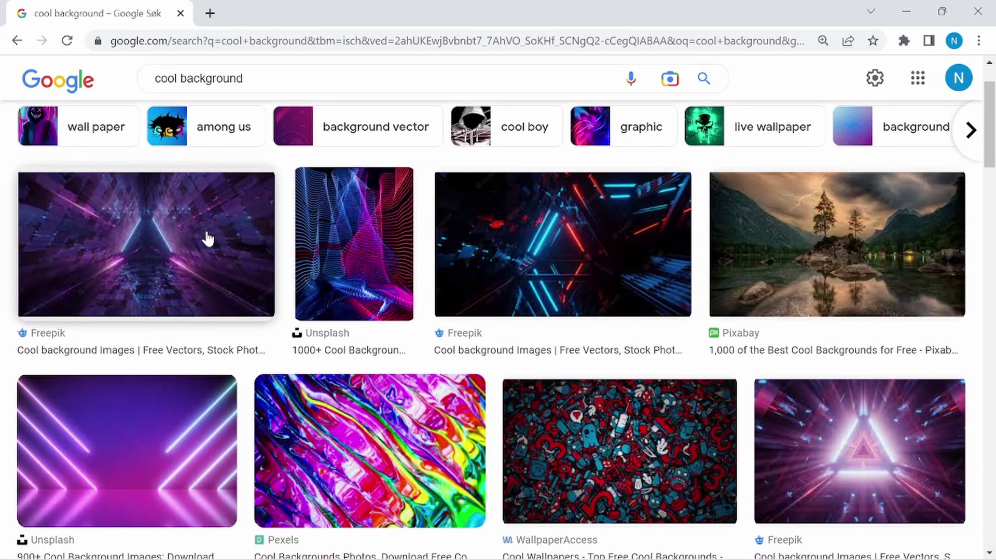
{"action": "left_click", "coordinate": [207, 238]}
{"action": "scroll", "coordinate": [222, 270], "scroll_direction": "down", "scroll_amount": 5}
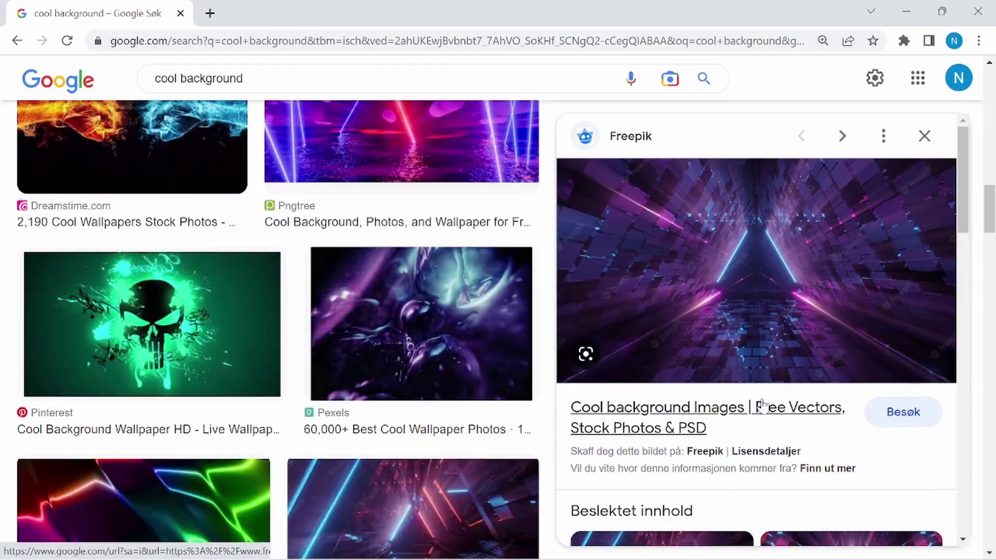
Switch to Paint 3D, paste the purple neon tunnel image as a backdrop behind the figures, and resize the canvas to about 491 × 697 px.
{"action": "key", "text": "alt+Tab"}
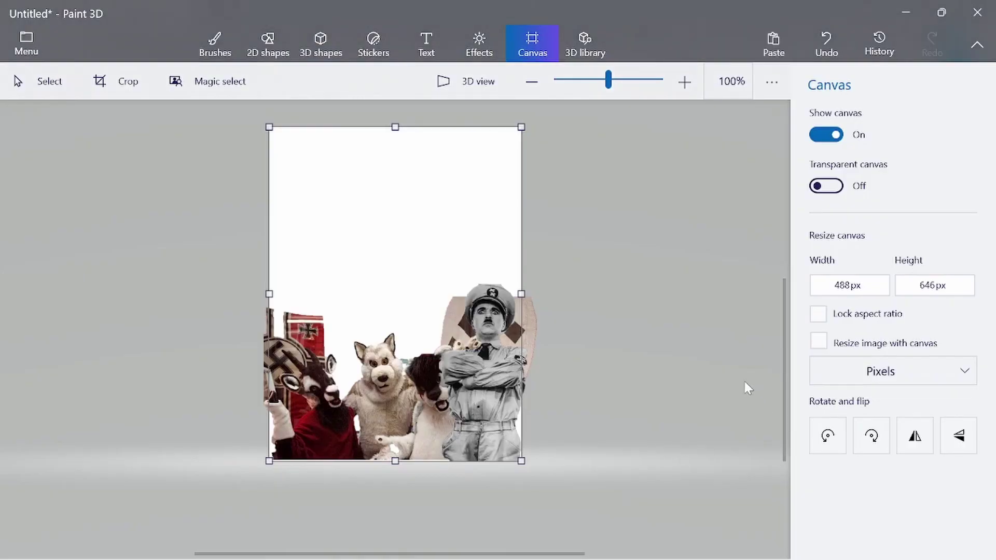
{"action": "key", "text": "ctrl+v"}
{"action": "left_click", "coordinate": [715, 385]}
{"action": "left_click_drag", "start_coordinate": [397, 511], "coordinate": [422, 398]}
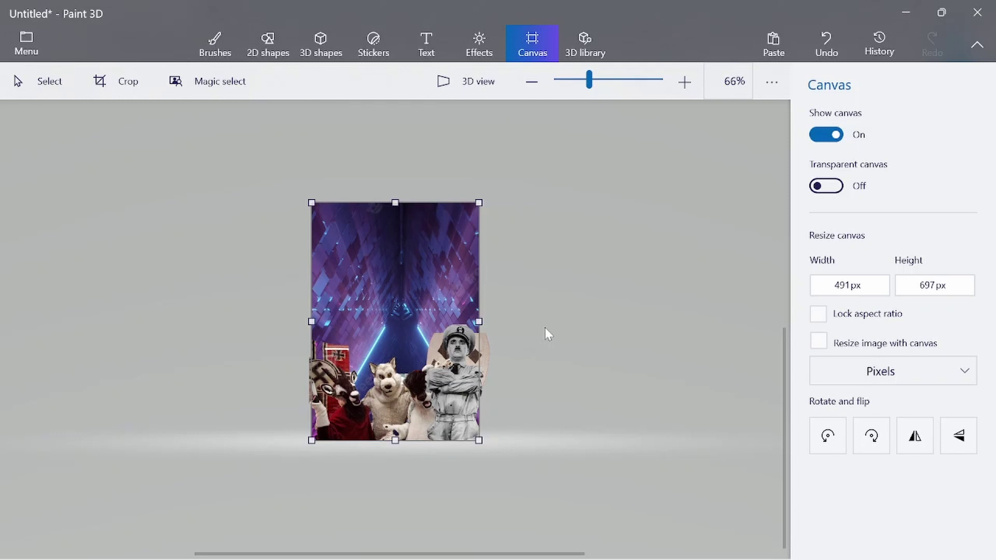
{"action": "scroll", "coordinate": [620, 199], "scroll_direction": "up", "scroll_amount": 1}
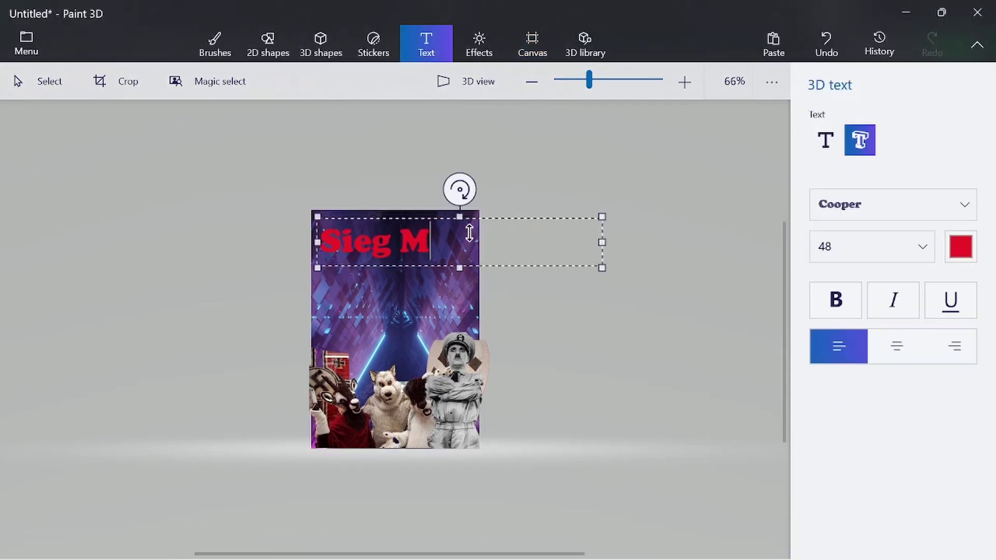
Add the title "Sieg Meow" in red 48-point Cooper 3D text across the poster's upper edge and overlay a white copy.
{"action": "type", "text": "eow"}
{"action": "left_click_drag", "start_coordinate": [567, 217], "coordinate": [577, 223]}
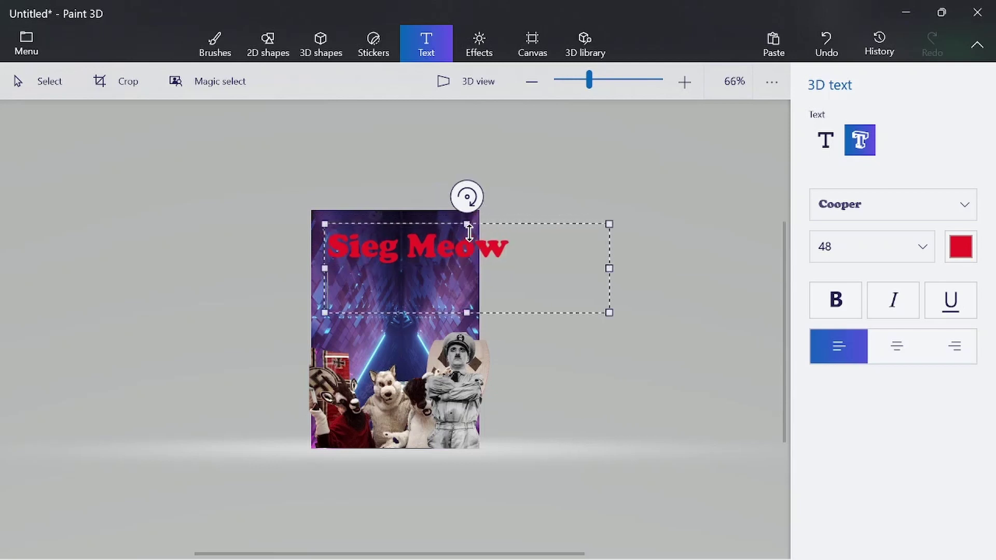
{"action": "key", "text": "ctrl+z"}
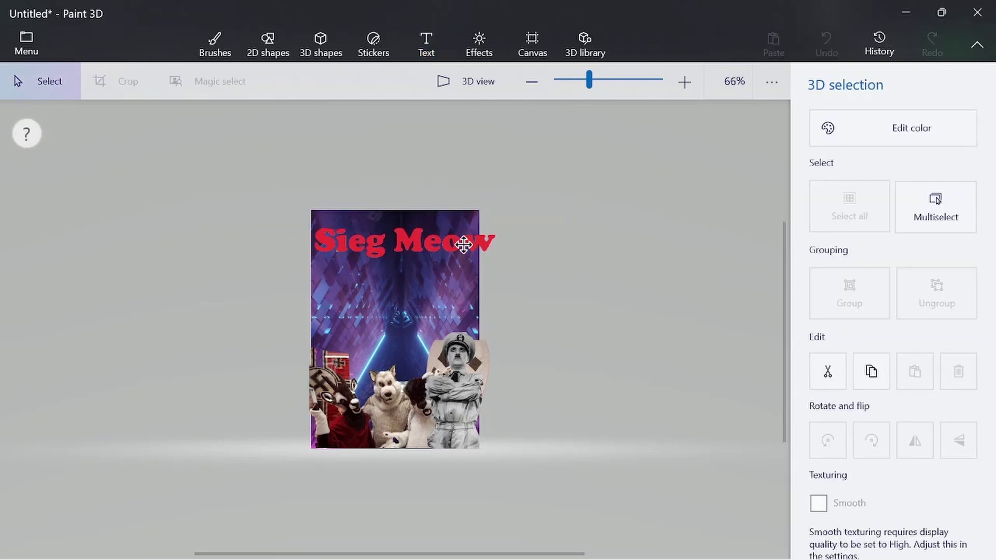
{"action": "left_click_drag", "start_coordinate": [514, 266], "coordinate": [478, 261]}
{"action": "left_click_drag", "start_coordinate": [418, 229], "coordinate": [458, 238]}
{"action": "left_click", "coordinate": [567, 213]}
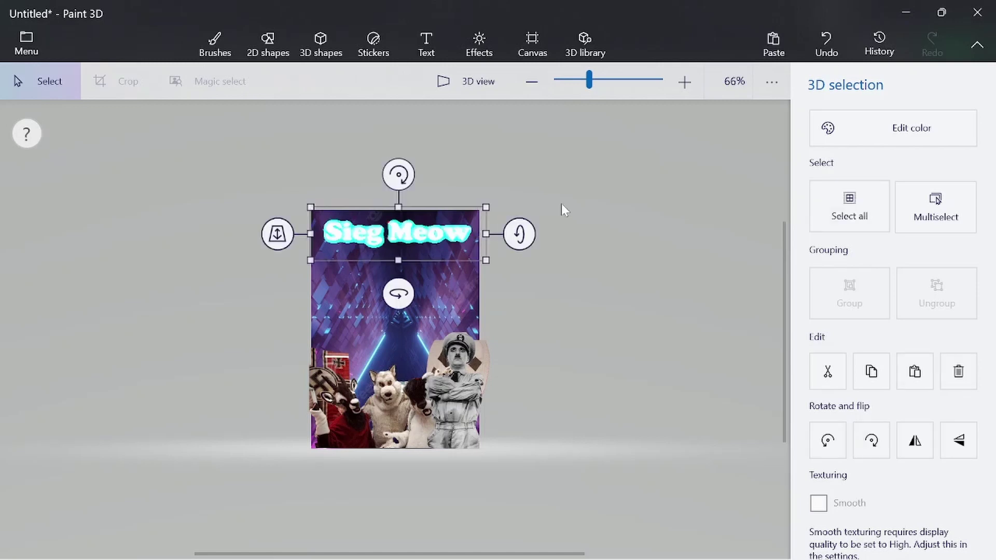
Add the taglines "On the outside he was known as der fuhrer" in red and "But he always knew himself as der furry" in white.
{"action": "left_click", "coordinate": [426, 44]}
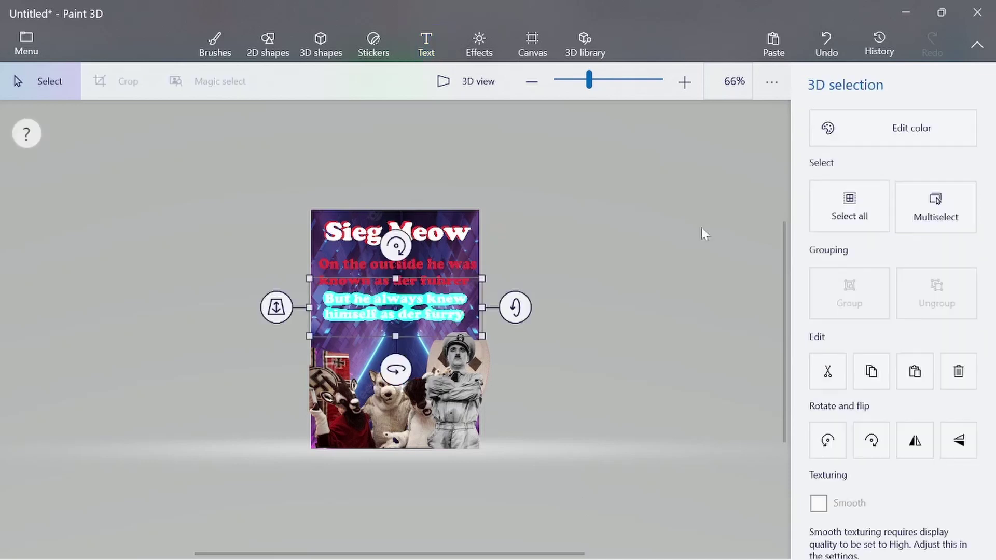
{"action": "left_click", "coordinate": [701, 227]}
{"action": "scroll", "coordinate": [408, 306], "scroll_direction": "up", "scroll_amount": 1}
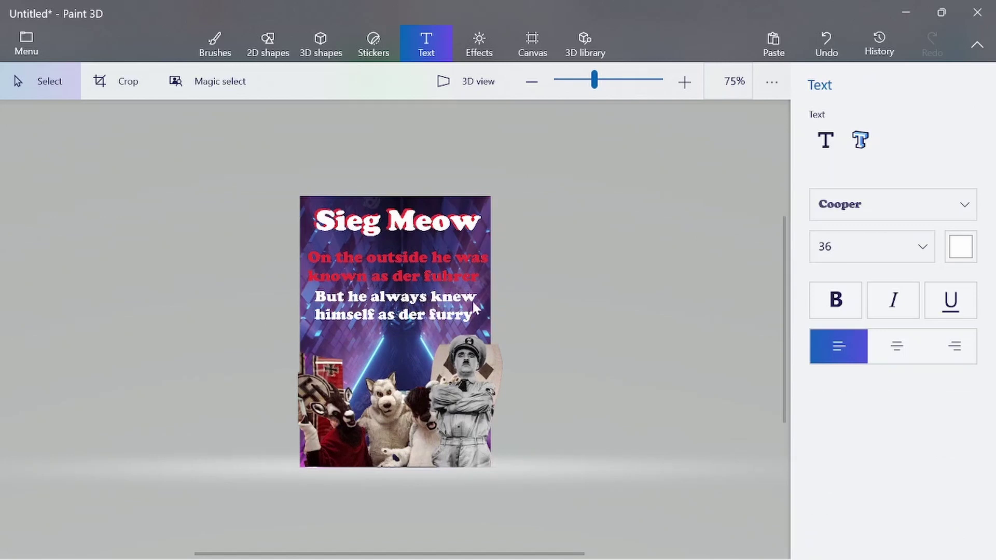
{"action": "scroll", "coordinate": [511, 307], "scroll_direction": "down", "scroll_amount": 3}
{"action": "scroll", "coordinate": [493, 324], "scroll_direction": "up", "scroll_amount": 3}
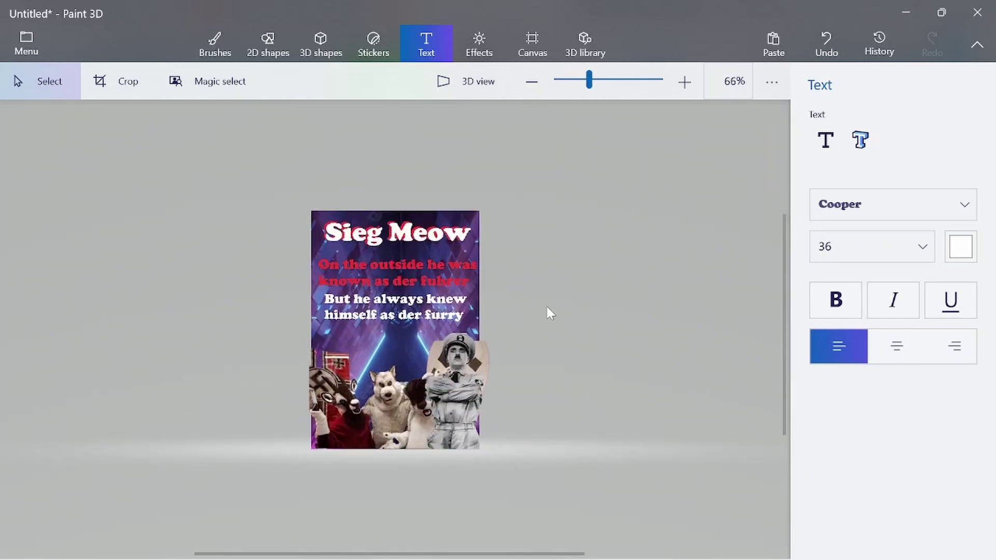
{"action": "scroll", "coordinate": [547, 313], "scroll_direction": "up", "scroll_amount": 1}
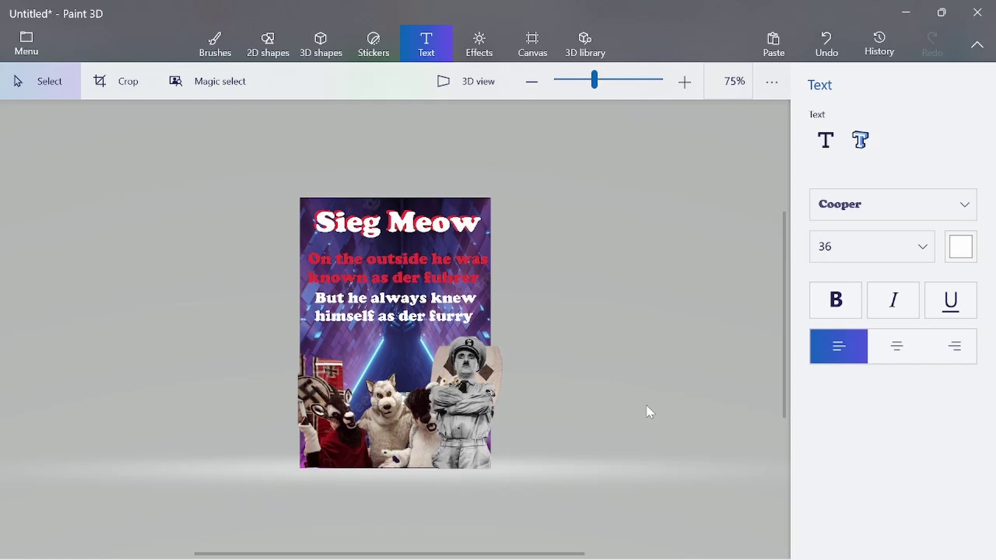
Switch to the spreadsheet and read the genre, theme, adjective, picture element and plot of the second poster brief beside the horror one.
{"action": "mouse_move", "coordinate": [687, 539]}
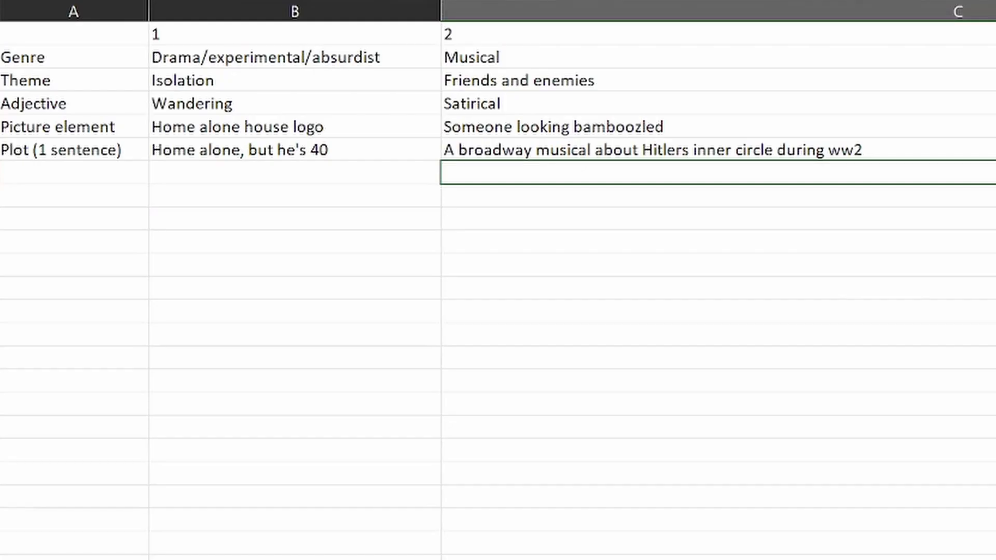
{"action": "left_click", "coordinate": [907, 542]}
{"action": "right_click", "coordinate": [899, 542]}
{"action": "key", "text": "Escape"}
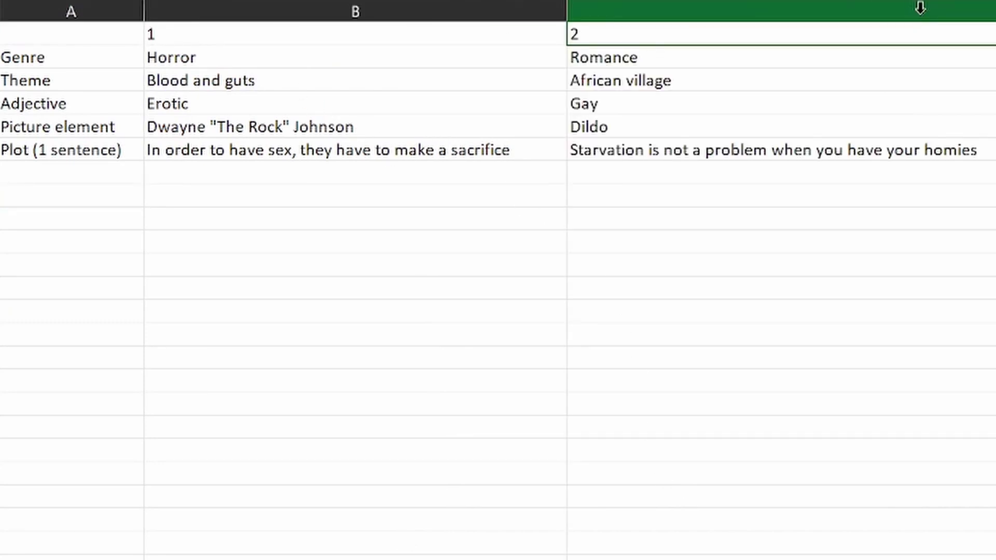
{"action": "left_click", "coordinate": [724, 76]}
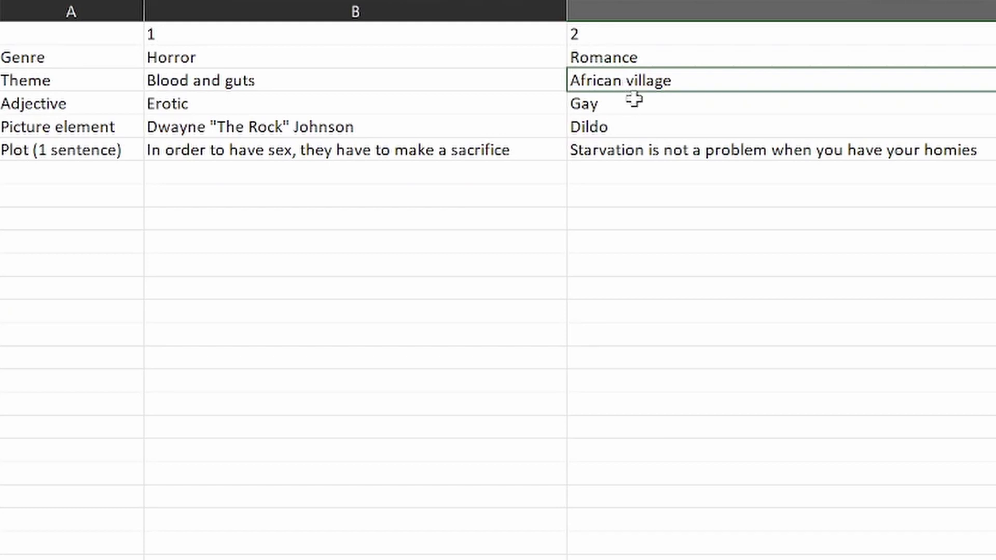
{"action": "left_click", "coordinate": [667, 134]}
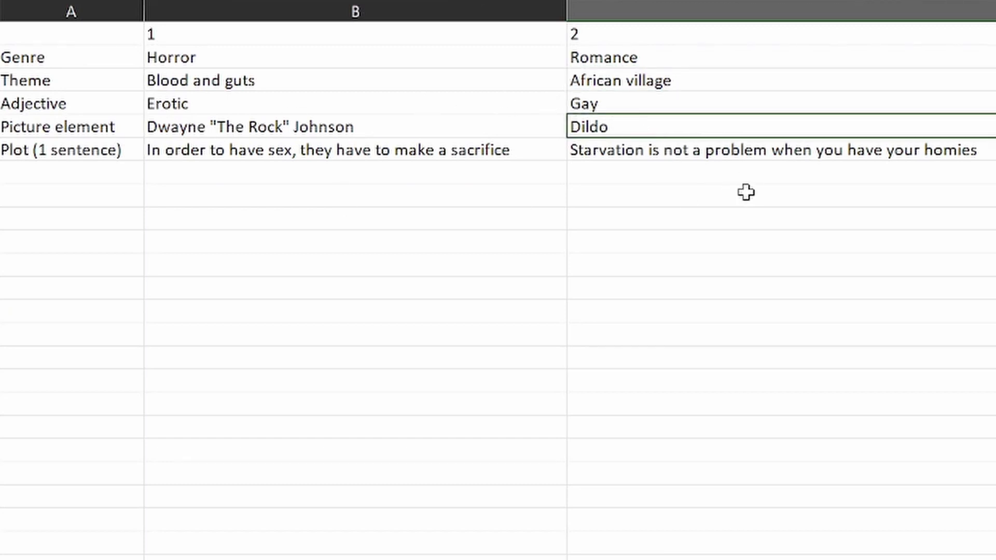
{"action": "left_click", "coordinate": [716, 154]}
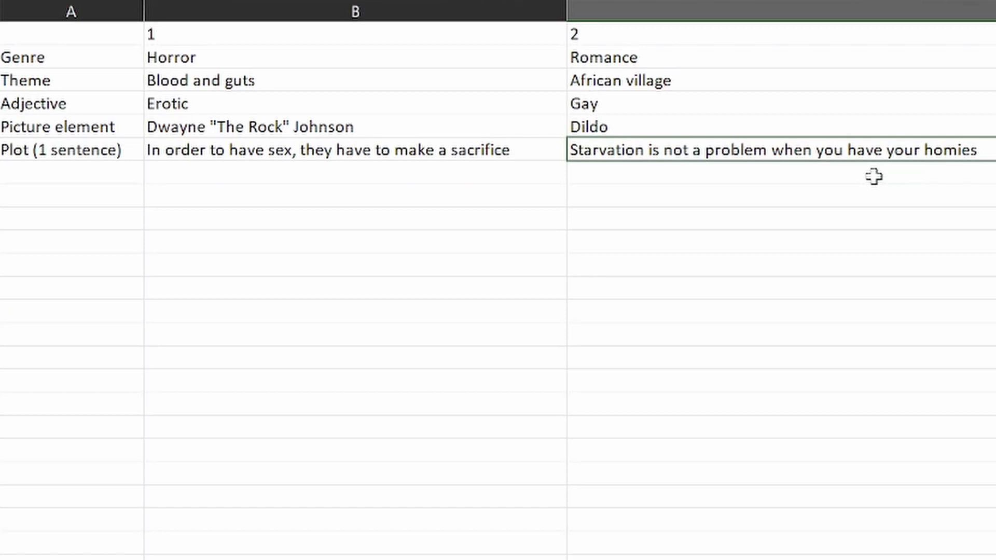
{"action": "left_click", "coordinate": [874, 194]}
Switch to Chrome and open the Flickr website through a Google search for "flickr" in a new tab.
{"action": "mouse_move", "coordinate": [717, 559]}
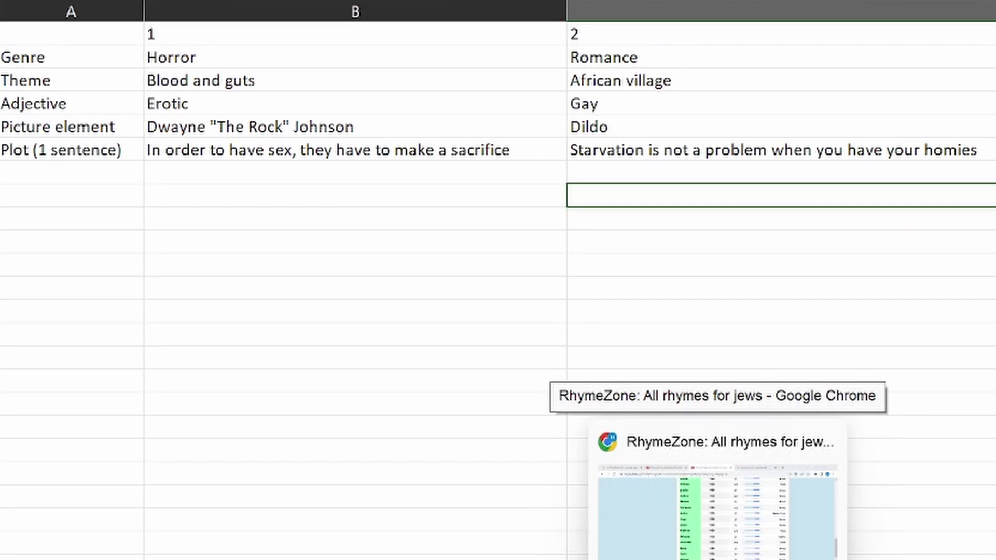
{"action": "left_click", "coordinate": [717, 511]}
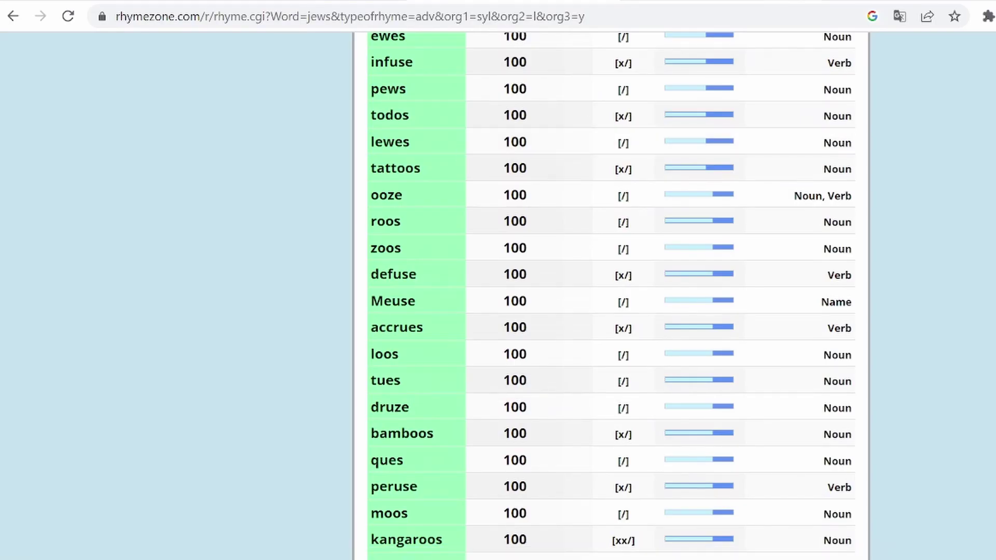
{"action": "key", "text": "ctrl+t"}
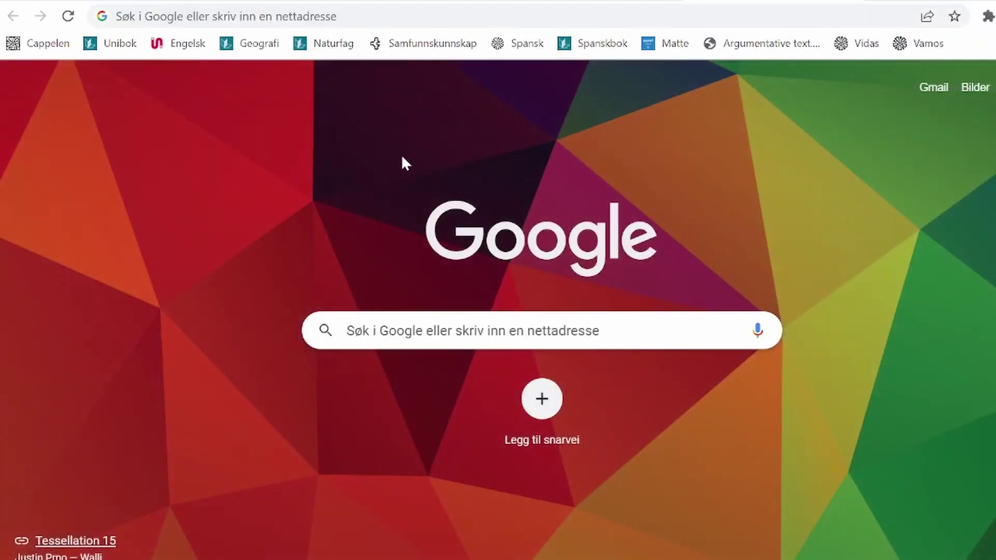
{"action": "key", "text": "XF86MonBrightnessDown"}
{"action": "key", "text": "XF86MonBrightnessDown"}
{"action": "key", "text": "XF86MonBrightnessDown"}
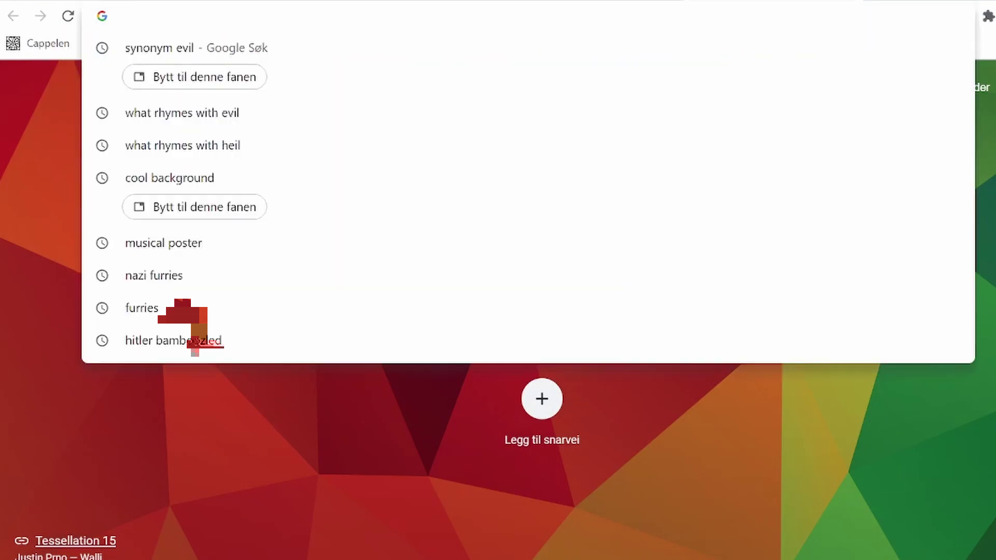
{"action": "type", "text": "flickr"}
{"action": "key", "text": "Return"}
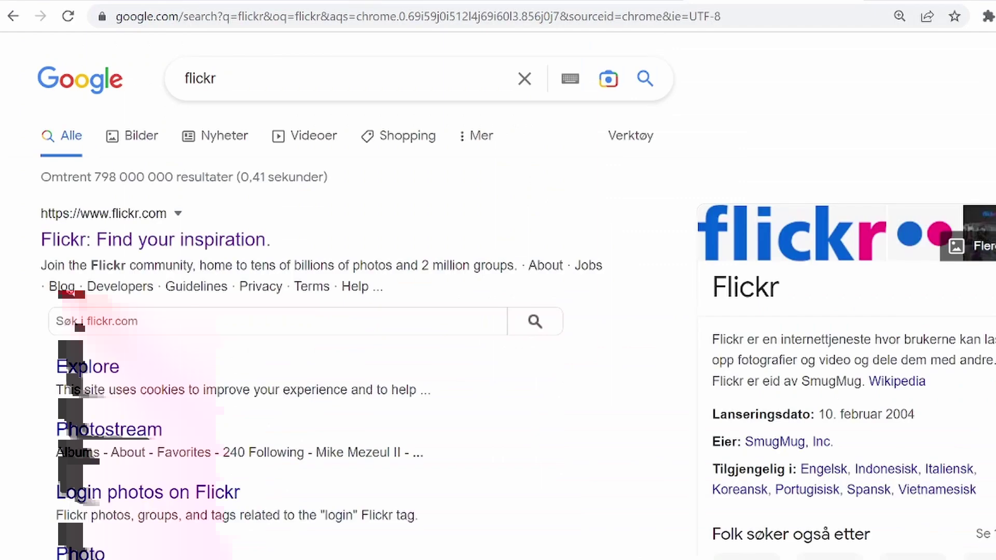
{"action": "left_click", "coordinate": [208, 237]}
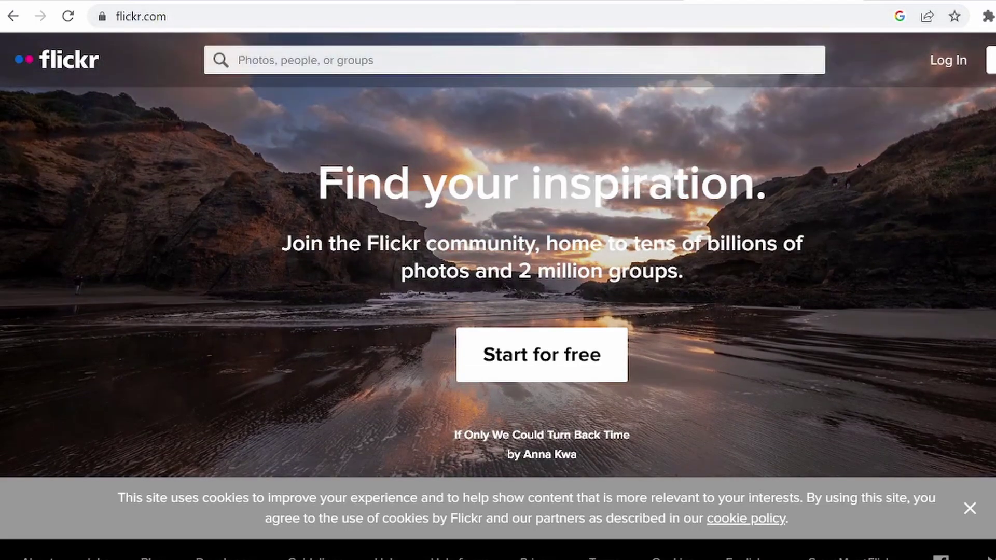
Search Flickr and Google Images for "african village" and open the Shutterstock photo of thatched huts around a dirt clearing.
{"action": "type", "text": "african village"}
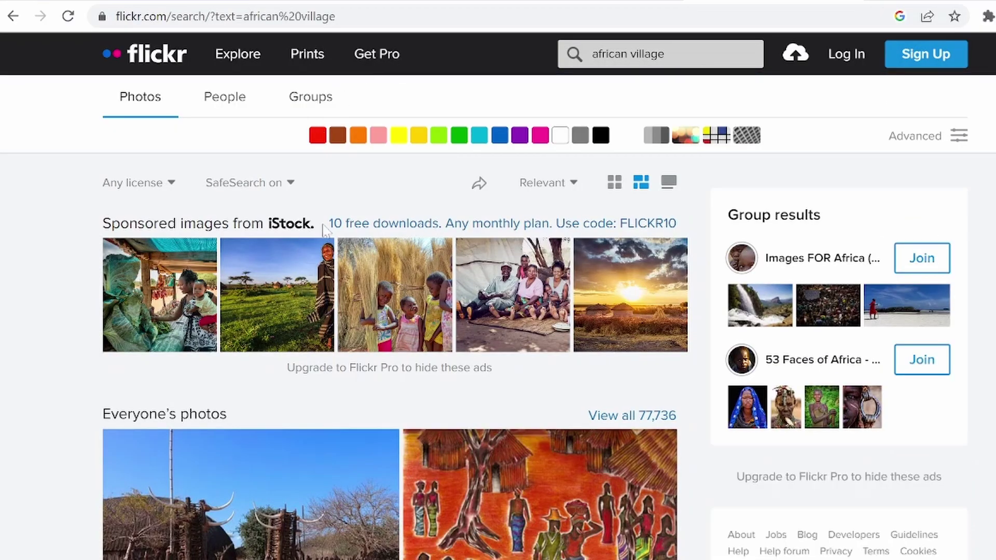
{"action": "scroll", "coordinate": [377, 249], "scroll_direction": "down", "scroll_amount": 3}
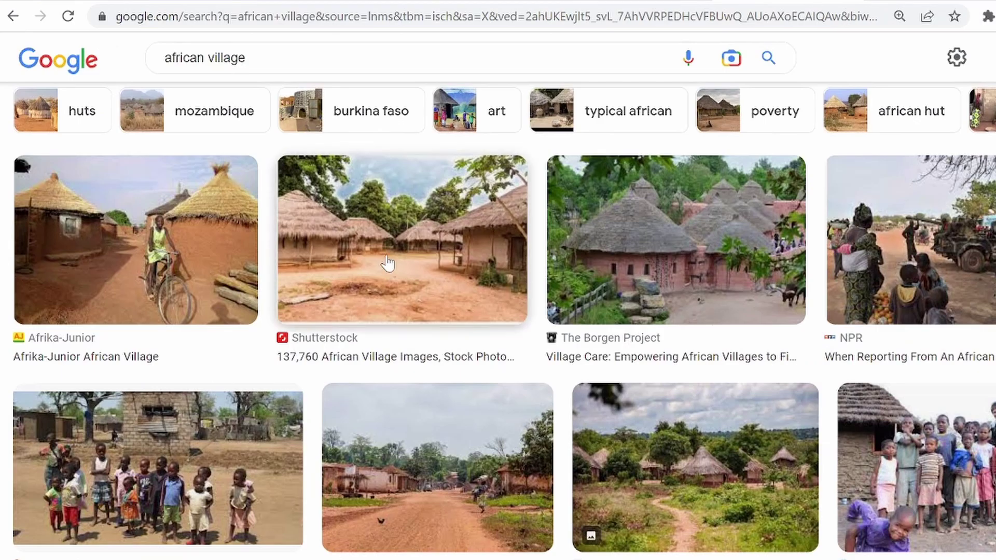
{"action": "left_click", "coordinate": [387, 263]}
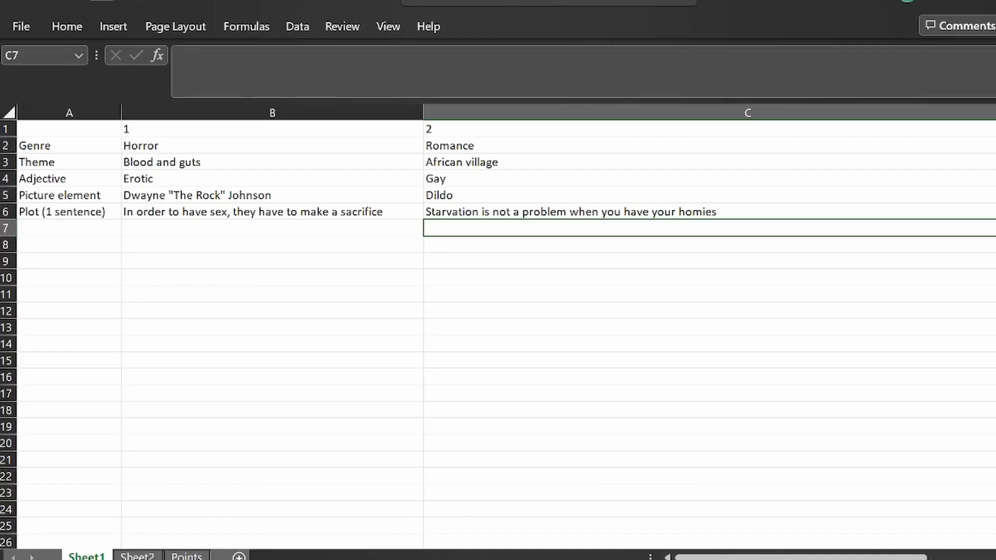
Return to Chrome from the spreadsheet and search Google for "dildo" in a new tab.
{"action": "mouse_move", "coordinate": [530, 556]}
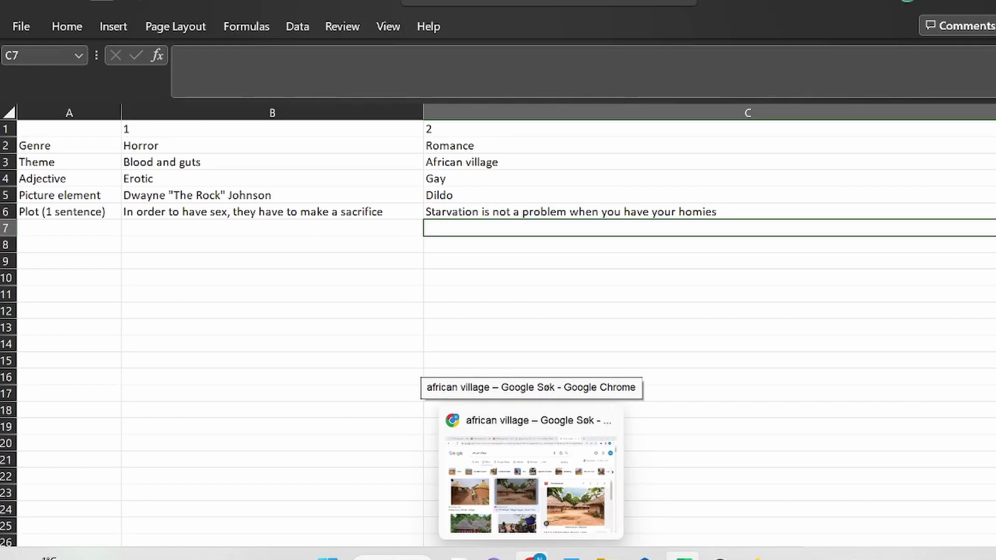
{"action": "left_click", "coordinate": [543, 498]}
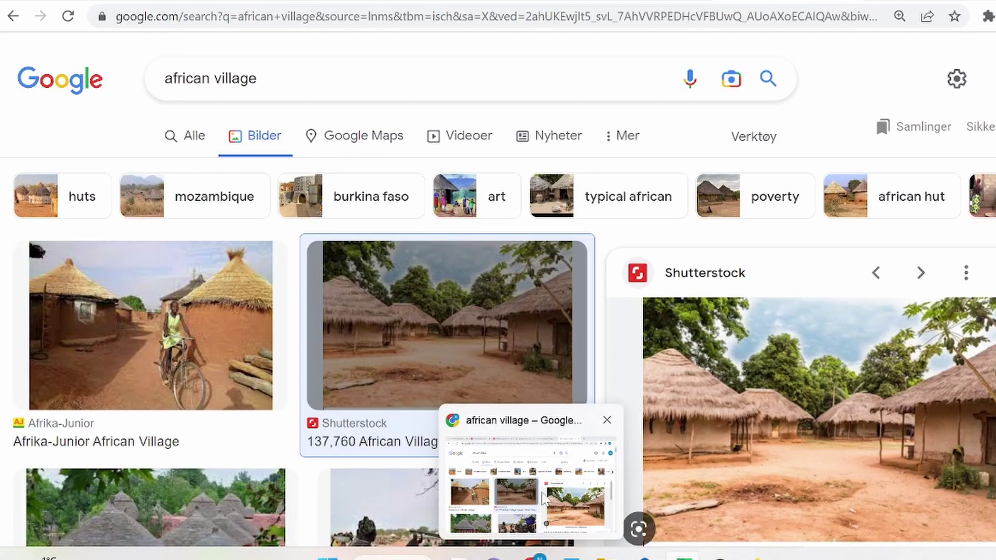
{"action": "key", "text": "ctrl+t"}
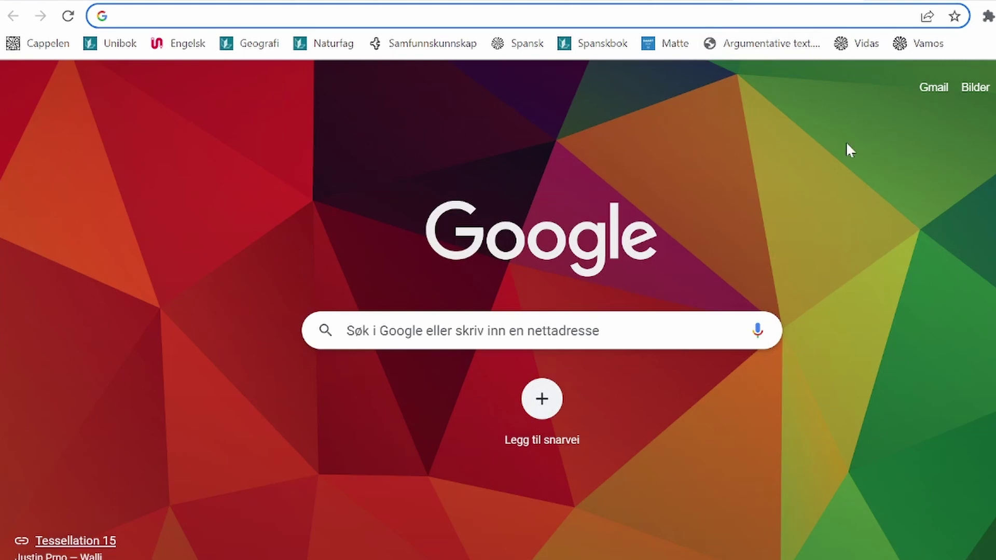
{"action": "type", "text": "i"}
{"action": "key", "text": "BackSpace"}
{"action": "type", "text": "dildo"}
{"action": "key", "text": "BackSpace"}
{"action": "type", "text": "o"}
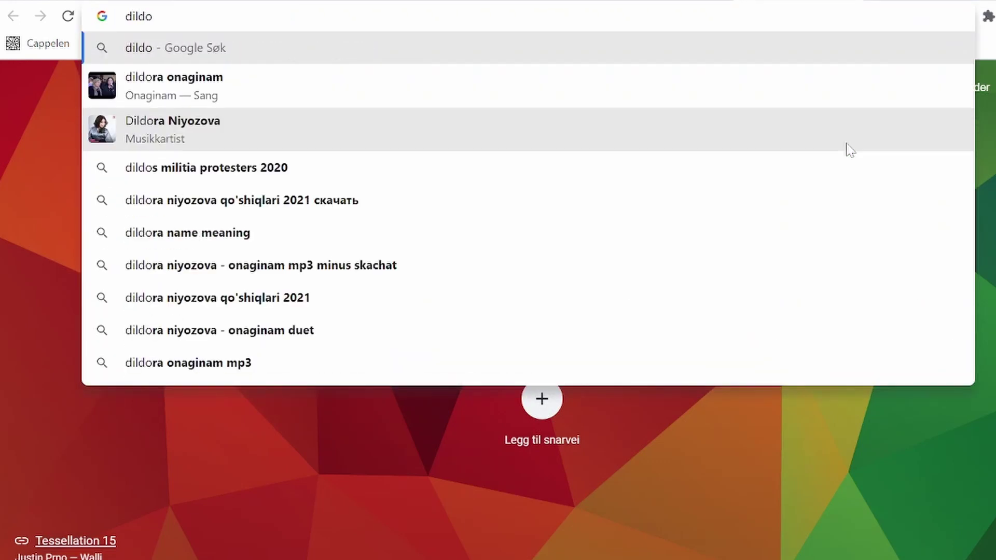
{"action": "key", "text": "Return"}
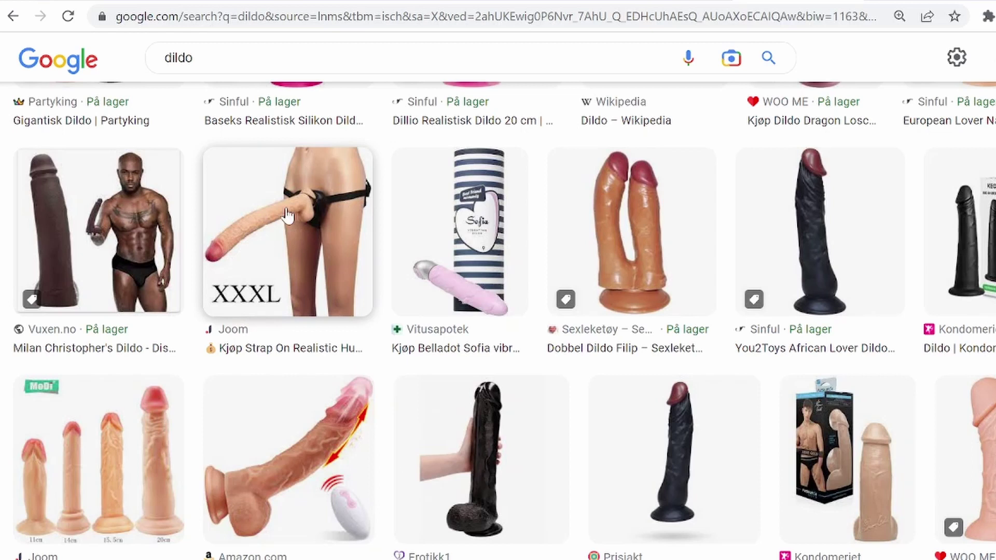
Browse the image results, preview the Joom strap-on listing, and open the product image showing a man in black briefs.
{"action": "left_click", "coordinate": [287, 215]}
{"action": "scroll", "coordinate": [828, 289], "scroll_direction": "down", "scroll_amount": 2}
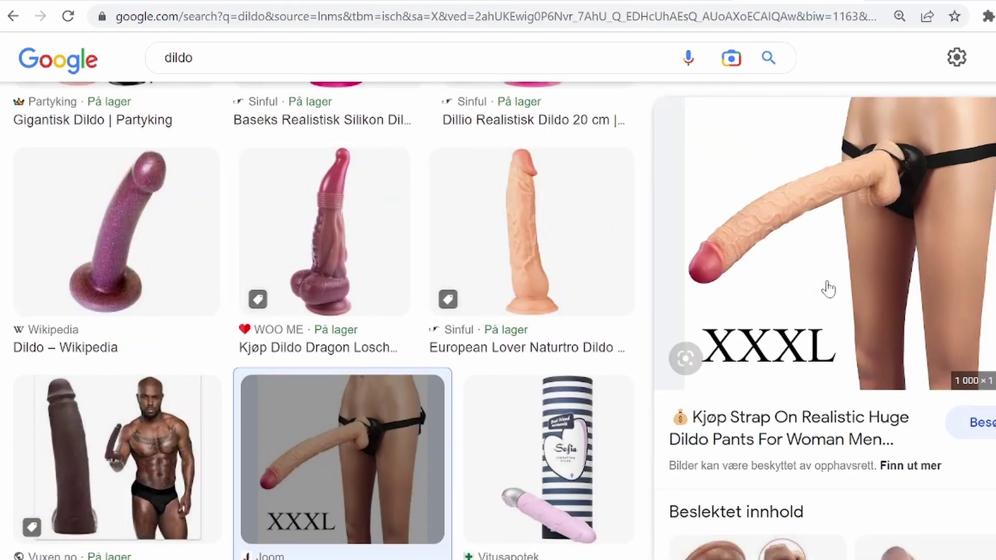
{"action": "key", "text": "Escape"}
{"action": "left_click", "coordinate": [172, 156]}
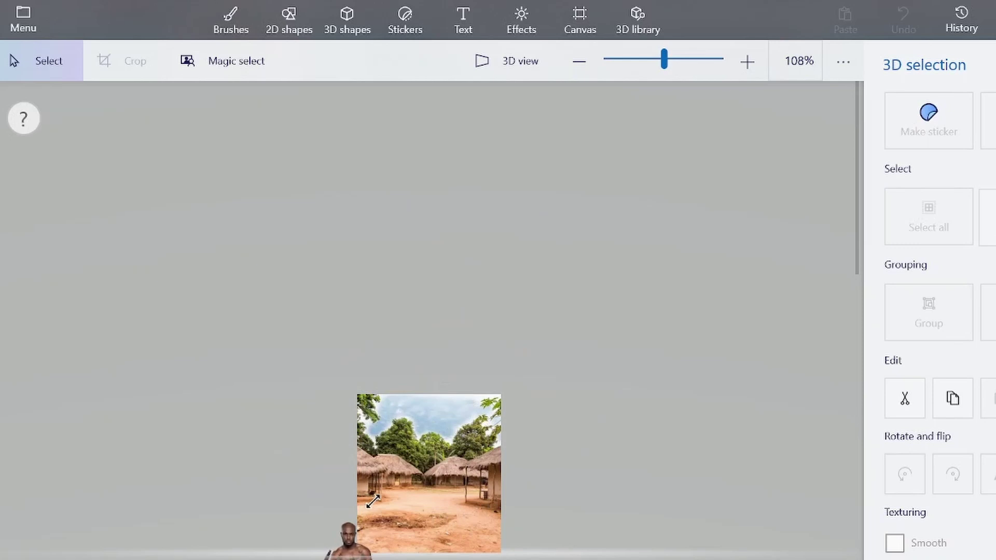
Place the cutout of the man in black briefs in the middle of the village background in Paint 3D and adjust its position.
{"action": "left_click", "coordinate": [344, 534]}
{"action": "mouse_move", "coordinate": [344, 534]}
{"action": "left_mouse_down"}
{"action": "mouse_move", "coordinate": [400, 469]}
{"action": "mouse_move", "coordinate": [409, 493]}
{"action": "left_mouse_up"}
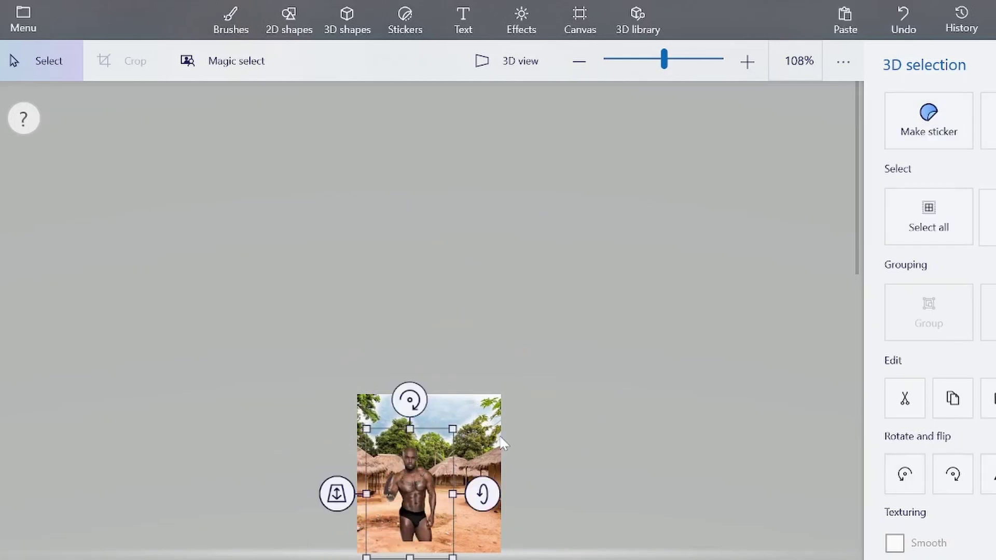
{"action": "scroll", "coordinate": [575, 400], "scroll_direction": "down", "scroll_amount": 2}
{"action": "scroll", "coordinate": [519, 413], "scroll_direction": "up", "scroll_amount": 5, "text": "ctrl"}
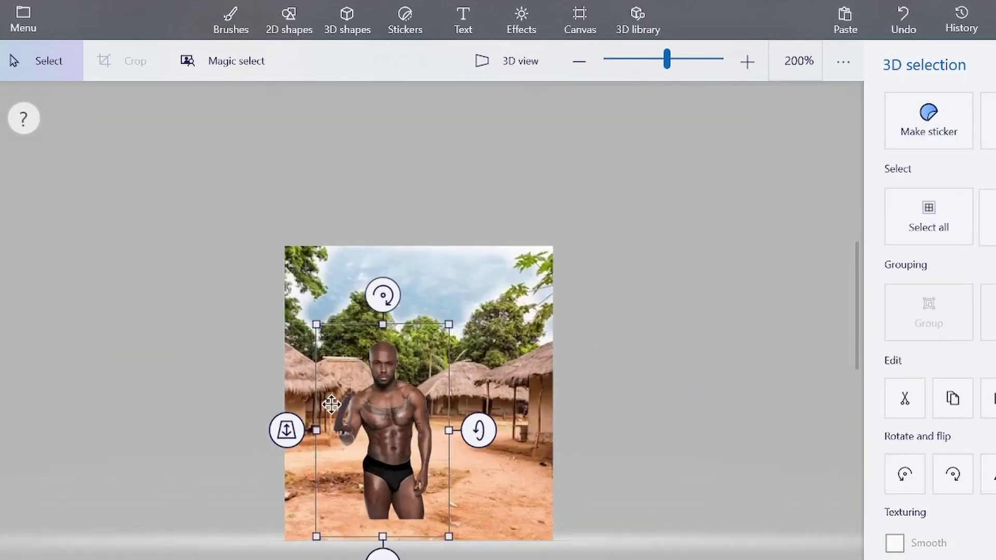
{"action": "scroll", "coordinate": [333, 406], "scroll_direction": "up", "scroll_amount": 3}
{"action": "scroll", "coordinate": [525, 400], "scroll_direction": "down", "scroll_amount": 3}
{"action": "scroll", "coordinate": [617, 386], "scroll_direction": "up", "scroll_amount": 2}
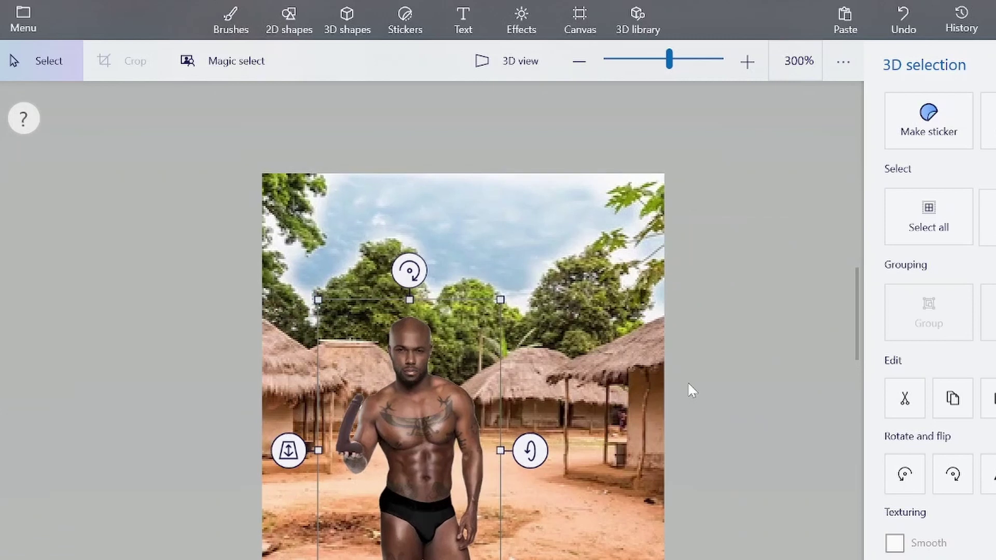
{"action": "scroll", "coordinate": [700, 339], "scroll_direction": "down", "scroll_amount": 2}
{"action": "left_click_drag", "start_coordinate": [708, 327], "coordinate": [742, 320]}
{"action": "left_click_drag", "start_coordinate": [545, 384], "coordinate": [506, 398]}
Search Google for "african people" and browse the image results.
{"action": "type", "text": "a"}
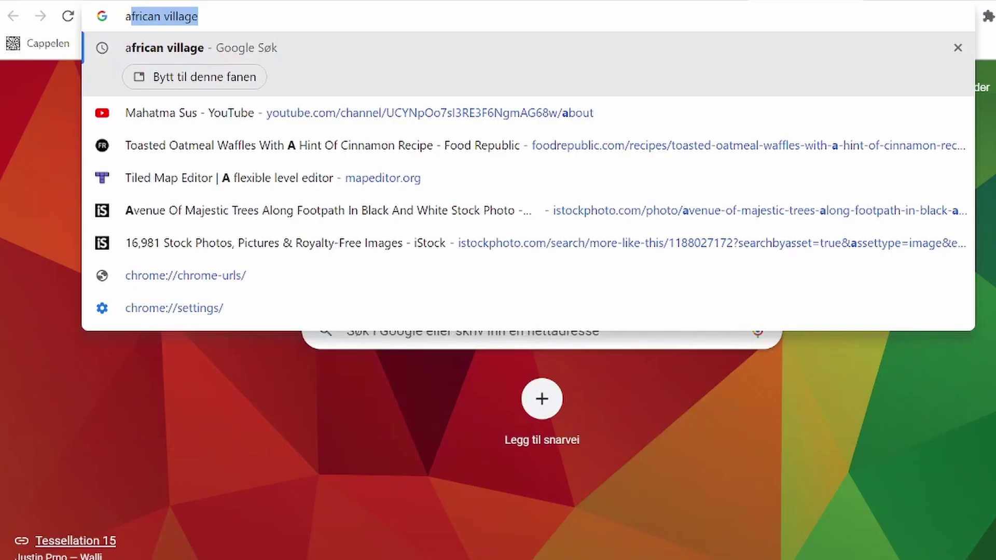
{"action": "type", "text": "frican v"}
{"action": "key", "text": "BackSpace"}
{"action": "type", "text": "can"}
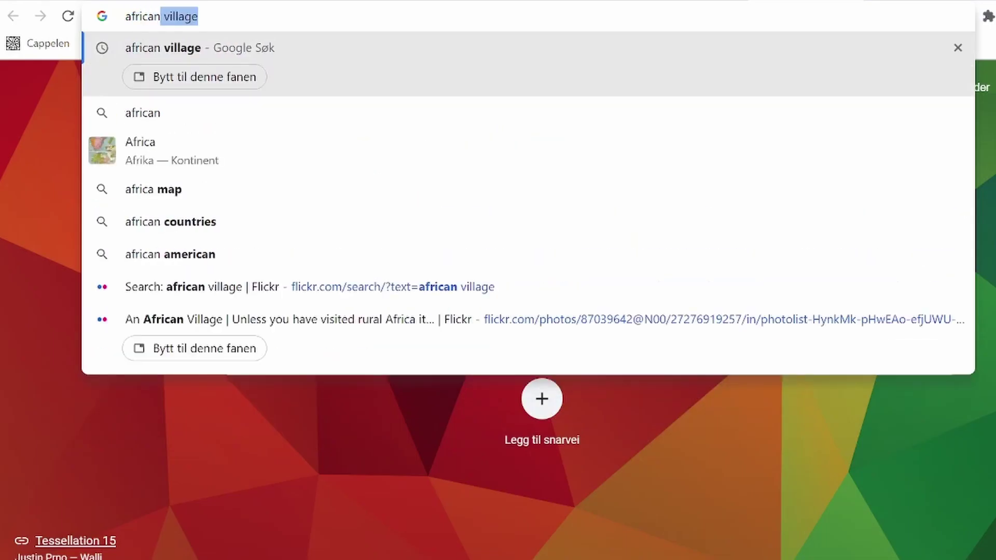
{"action": "type", "text": " people"}
{"action": "key", "text": "Return"}
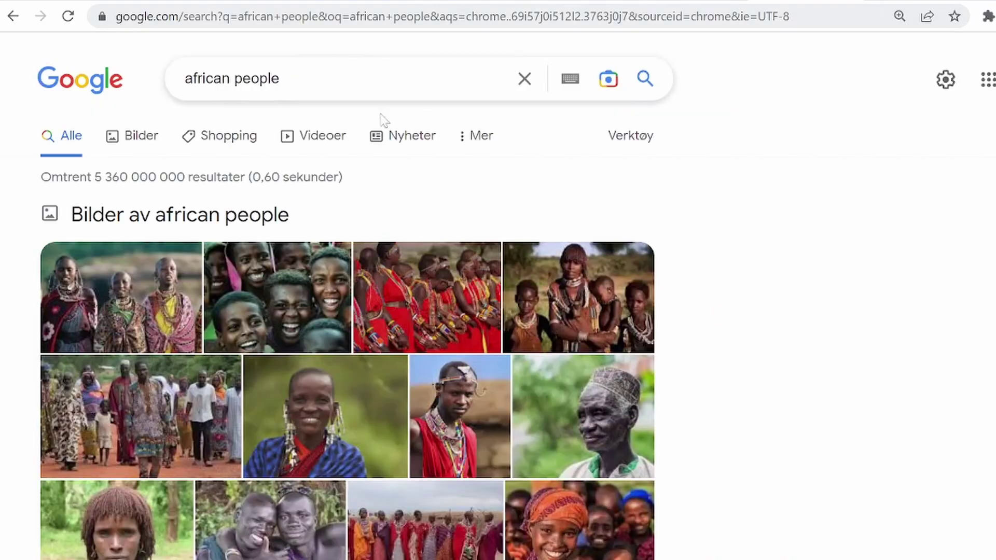
{"action": "left_click", "coordinate": [537, 318]}
{"action": "scroll", "coordinate": [541, 317], "scroll_direction": "down", "scroll_amount": 2}
{"action": "scroll", "coordinate": [541, 315], "scroll_direction": "down", "scroll_amount": 4}
{"action": "scroll", "coordinate": [538, 315], "scroll_direction": "up", "scroll_amount": 12}
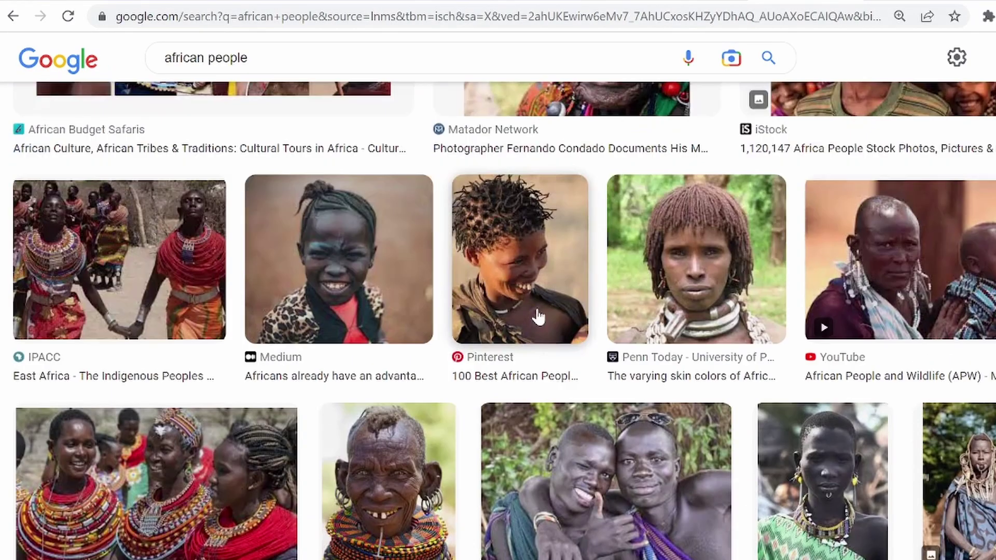
Refine the image search to "african people full body shot".
{"action": "left_click", "coordinate": [648, 317]}
{"action": "type", "text": "fu"}
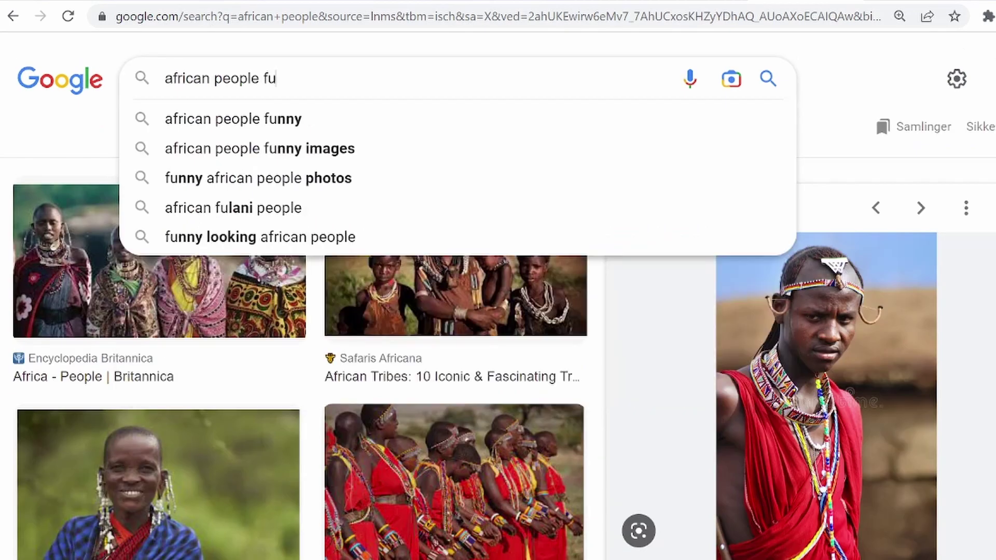
{"action": "type", "text": "ll body sho"}
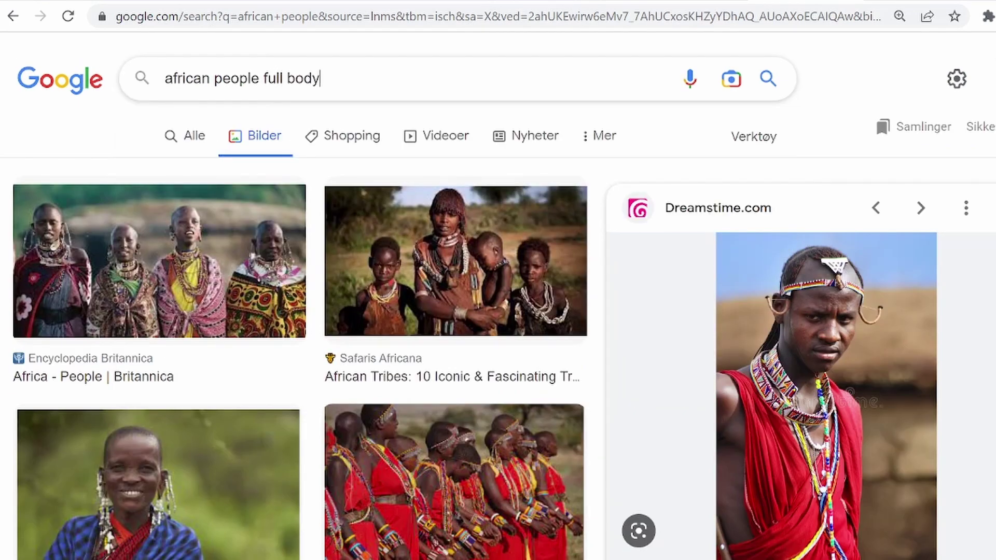
{"action": "type", "text": "t"}
{"action": "key", "text": "Return"}
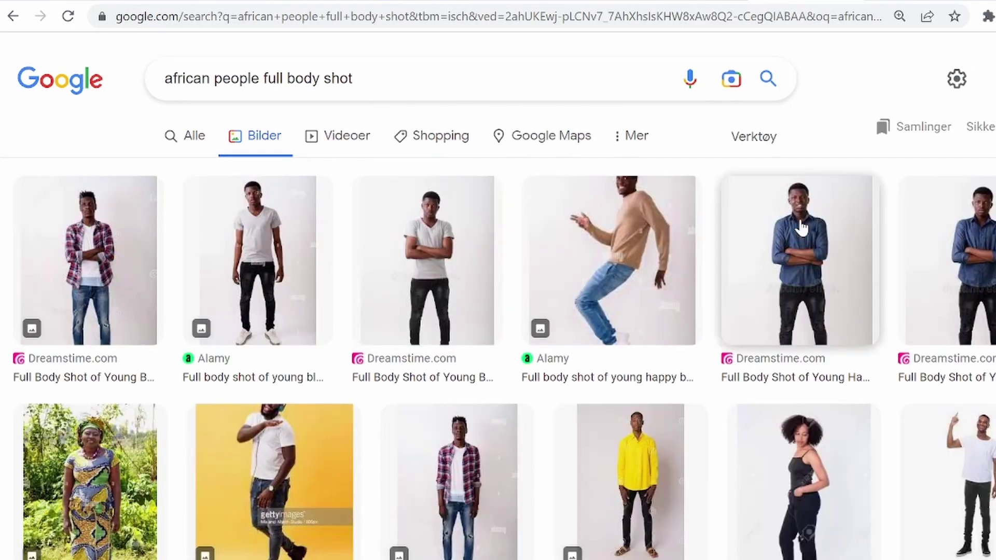
Browse the full-body results and preview the Dreamstime photo of a man in a blue shirt with crossed arms.
{"action": "left_click", "coordinate": [799, 244]}
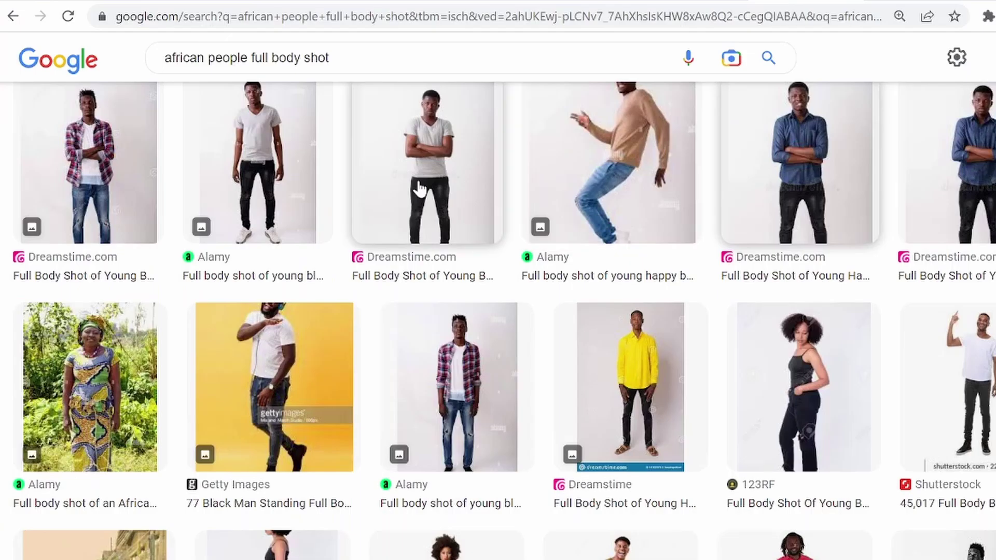
{"action": "scroll", "coordinate": [429, 176], "scroll_direction": "down", "scroll_amount": 5}
{"action": "scroll", "coordinate": [595, 224], "scroll_direction": "down", "scroll_amount": 2}
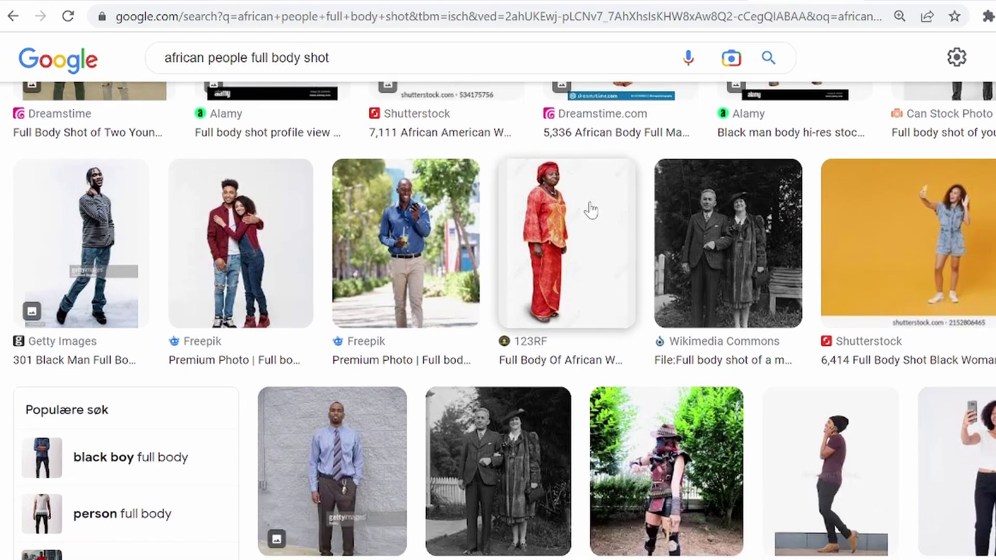
{"action": "scroll", "coordinate": [594, 207], "scroll_direction": "down", "scroll_amount": 5}
{"action": "scroll", "coordinate": [668, 280], "scroll_direction": "up", "scroll_amount": 10}
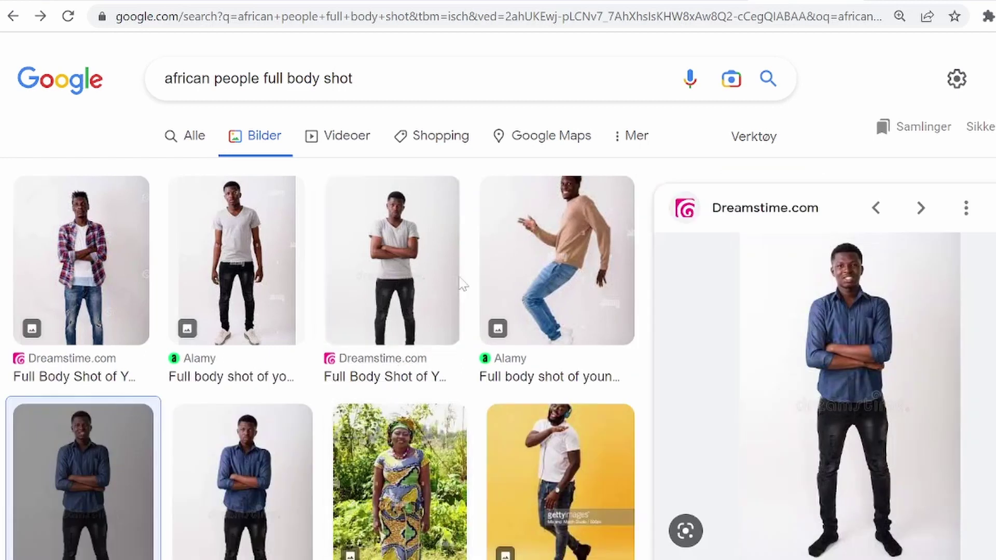
{"action": "key", "text": "Escape"}
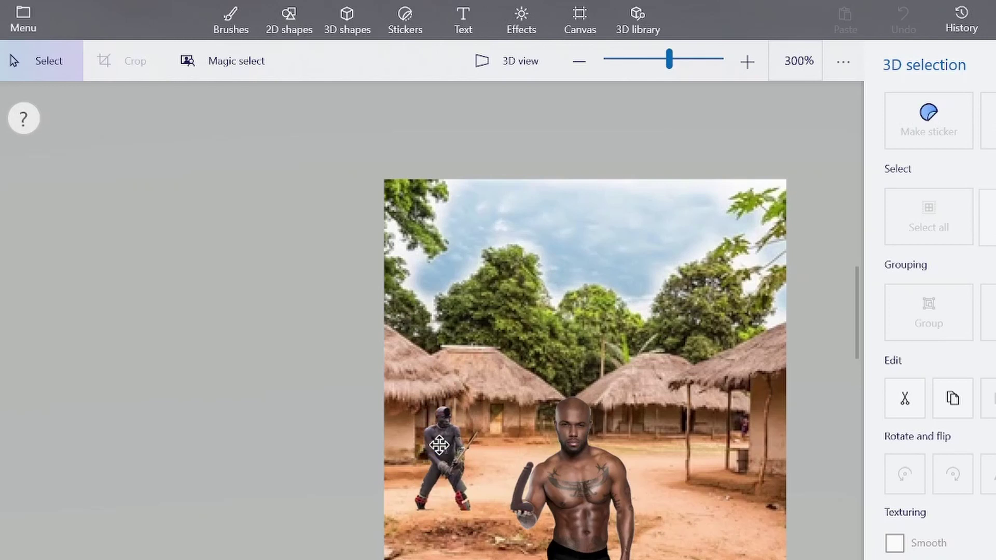
In Paint 3D, shrink the cutout of the man holding a stick and position it by the huts left of the main figure.
{"action": "left_click_drag", "start_coordinate": [439, 444], "coordinate": [437, 413]}
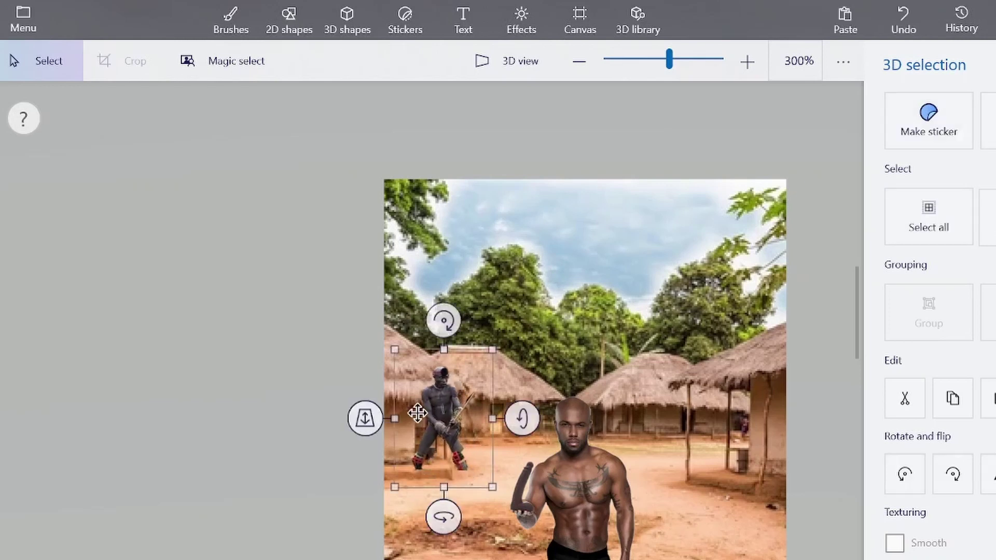
{"action": "left_click_drag", "start_coordinate": [483, 367], "coordinate": [470, 386]}
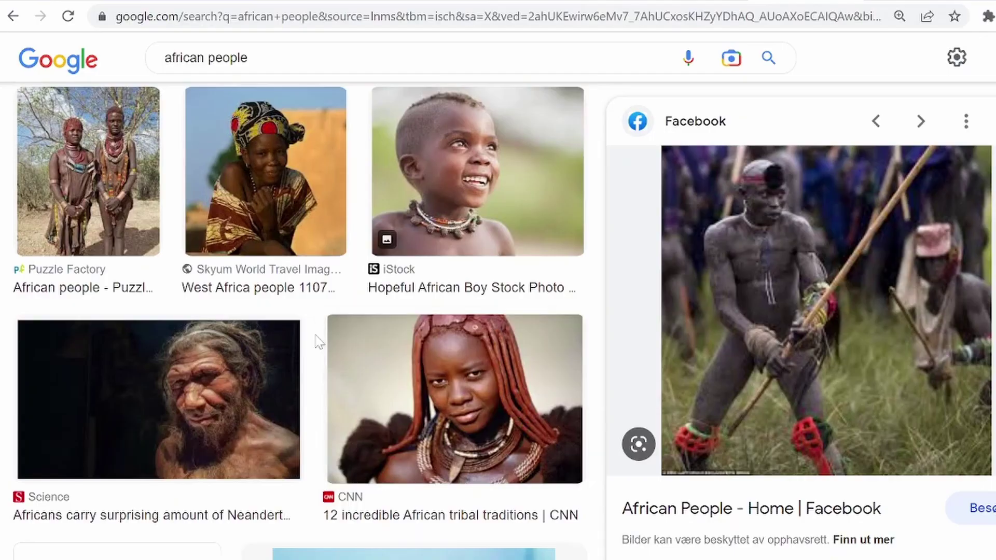
Browse the "african people" image results in Chrome for a group of villagers, checking back against the poster in Paint 3D.
{"action": "scroll", "coordinate": [318, 341], "scroll_direction": "down", "scroll_amount": 3}
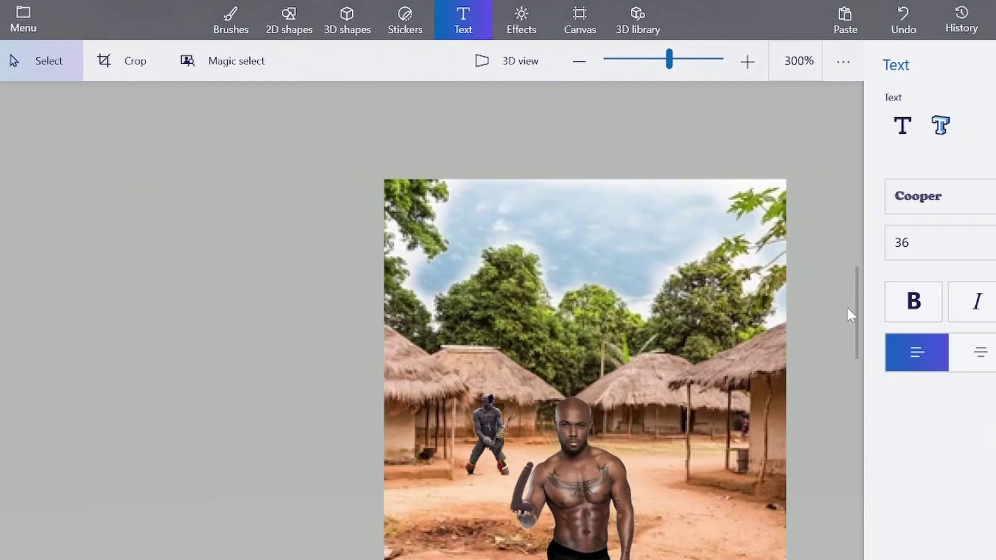
{"action": "scroll", "coordinate": [854, 325], "scroll_direction": "down", "scroll_amount": 3}
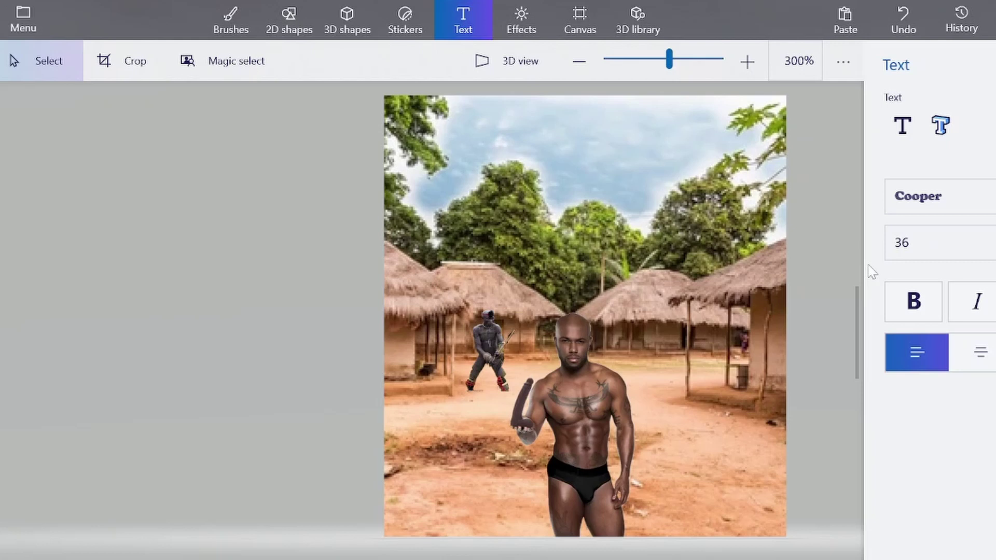
{"action": "right_click", "coordinate": [784, 266]}
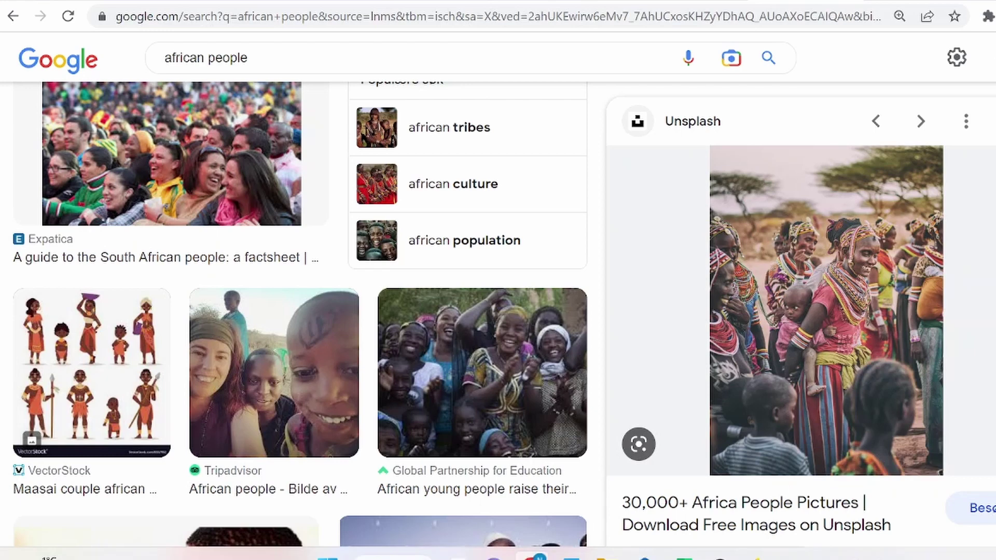
{"action": "left_click", "coordinate": [757, 558]}
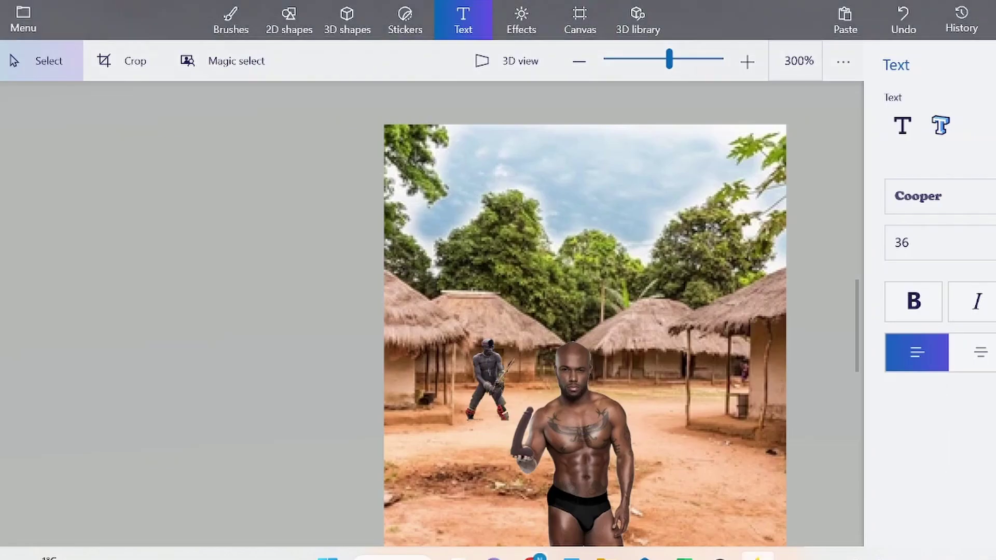
{"action": "scroll", "coordinate": [798, 389], "scroll_direction": "down", "scroll_amount": 3}
{"action": "key", "text": "alt+Tab"}
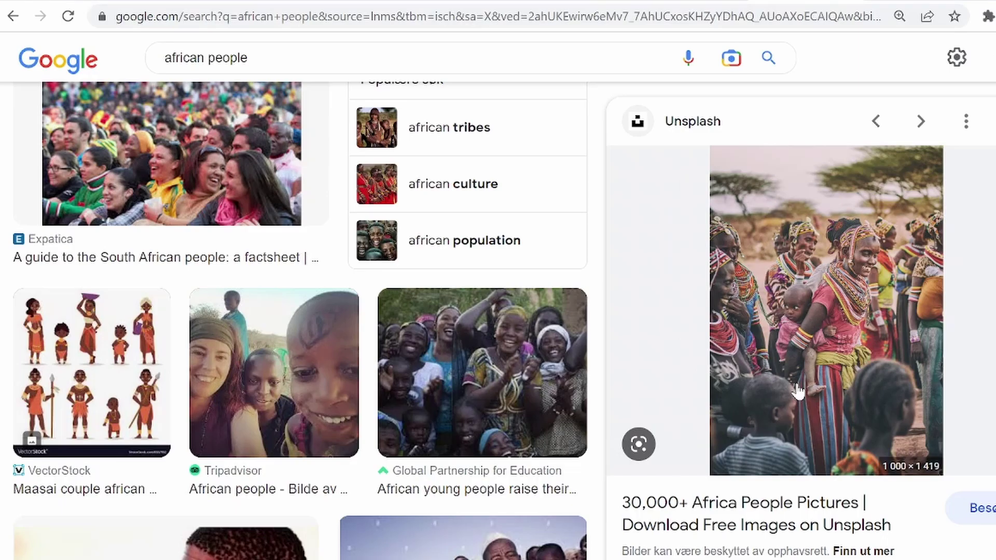
{"action": "scroll", "coordinate": [516, 419], "scroll_direction": "down", "scroll_amount": 5}
{"action": "scroll", "coordinate": [505, 360], "scroll_direction": "down", "scroll_amount": 3}
{"action": "scroll", "coordinate": [504, 360], "scroll_direction": "up", "scroll_amount": 3}
{"action": "scroll", "coordinate": [503, 361], "scroll_direction": "down", "scroll_amount": 7}
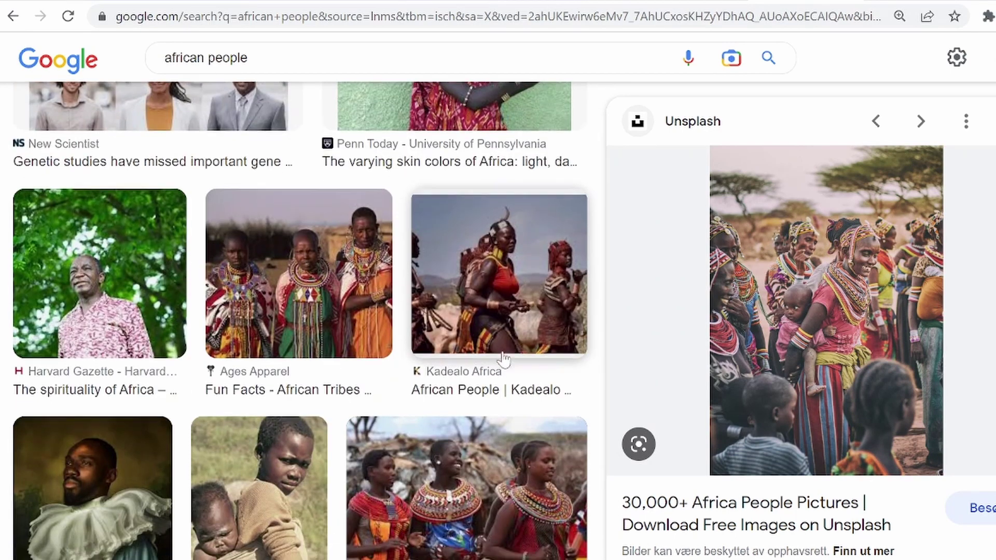
{"action": "scroll", "coordinate": [503, 361], "scroll_direction": "down", "scroll_amount": 3}
{"action": "scroll", "coordinate": [503, 357], "scroll_direction": "down", "scroll_amount": 2}
{"action": "scroll", "coordinate": [500, 355], "scroll_direction": "down", "scroll_amount": 5}
{"action": "scroll", "coordinate": [501, 355], "scroll_direction": "down", "scroll_amount": 2}
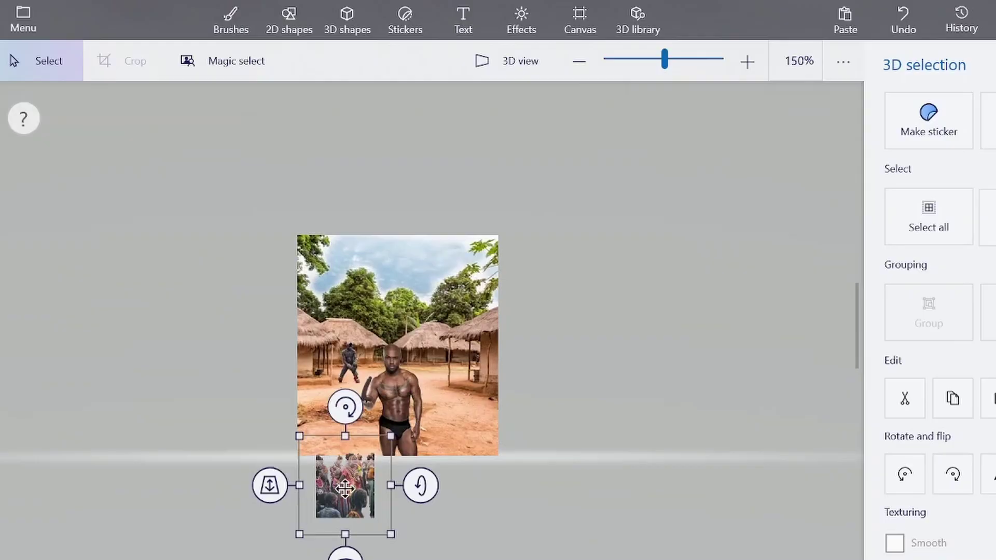
Place the crowd cutout in Paint 3D to the right of the main figure, in front of the huts, and scale it down.
{"action": "left_click_drag", "start_coordinate": [353, 477], "coordinate": [457, 382]}
{"action": "scroll", "coordinate": [523, 365], "scroll_direction": "up", "scroll_amount": 3}
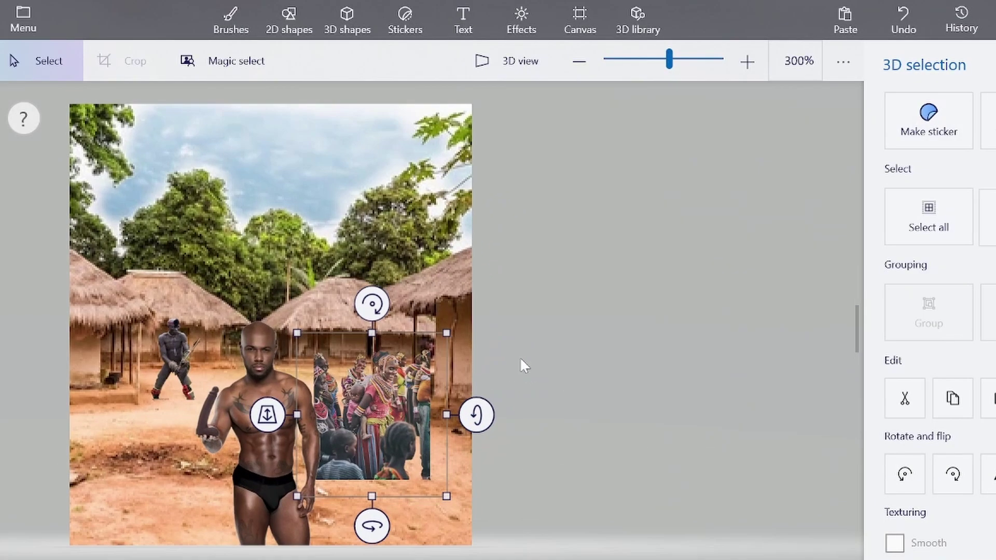
{"action": "left_click_drag", "start_coordinate": [377, 385], "coordinate": [394, 350]}
{"action": "left_click_drag", "start_coordinate": [462, 296], "coordinate": [430, 327]}
{"action": "left_click_drag", "start_coordinate": [377, 374], "coordinate": [375, 362]}
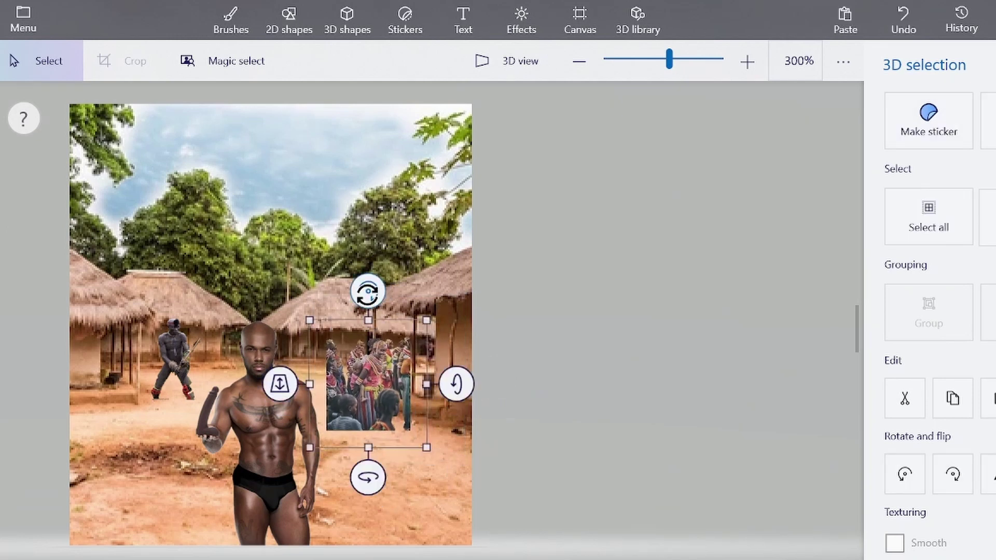
{"action": "left_click_drag", "start_coordinate": [310, 383], "coordinate": [288, 382]}
{"action": "left_click", "coordinate": [521, 337]}
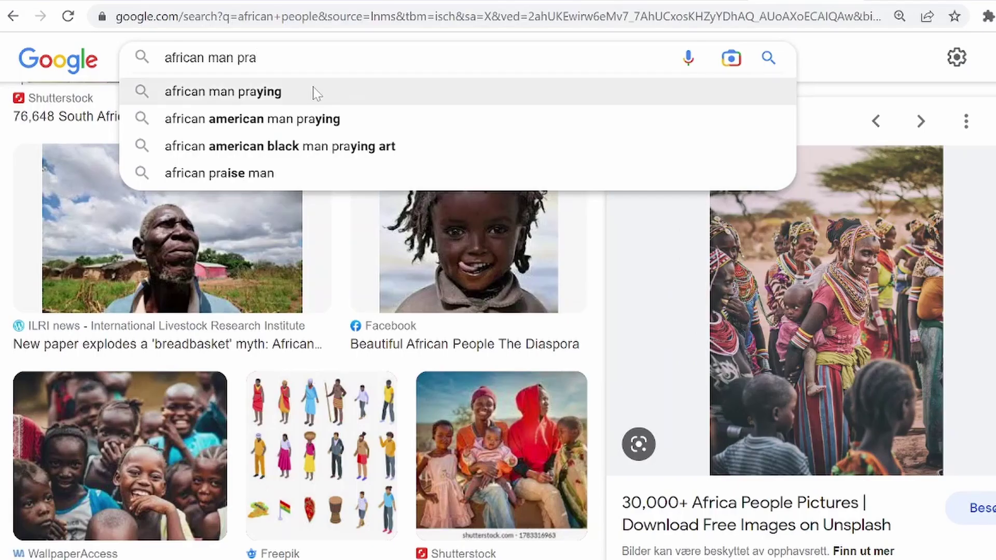
Search Google Images for "african man praying" and browse the results for a figure to add.
{"action": "left_click", "coordinate": [308, 98]}
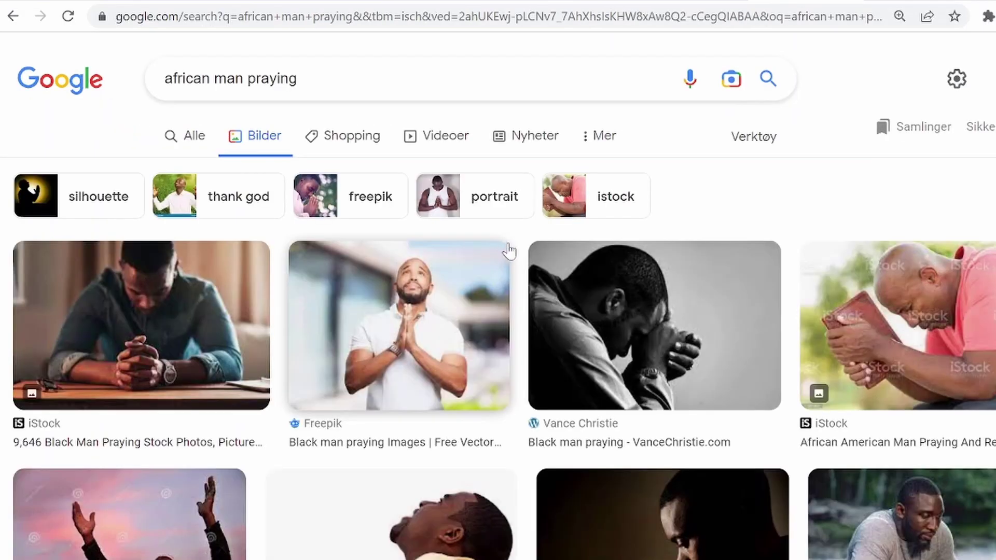
{"action": "scroll", "coordinate": [508, 253], "scroll_direction": "down", "scroll_amount": 3}
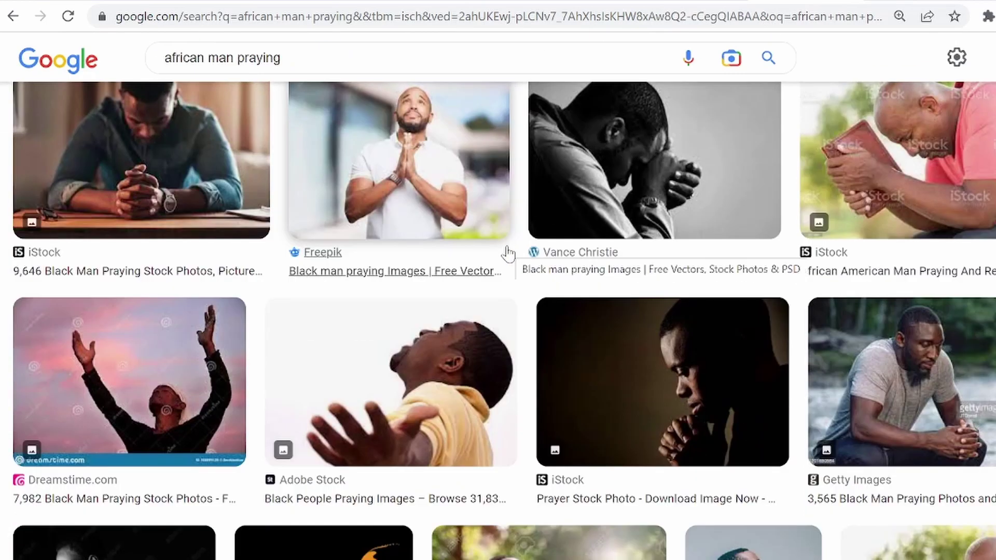
{"action": "scroll", "coordinate": [508, 253], "scroll_direction": "down", "scroll_amount": 3}
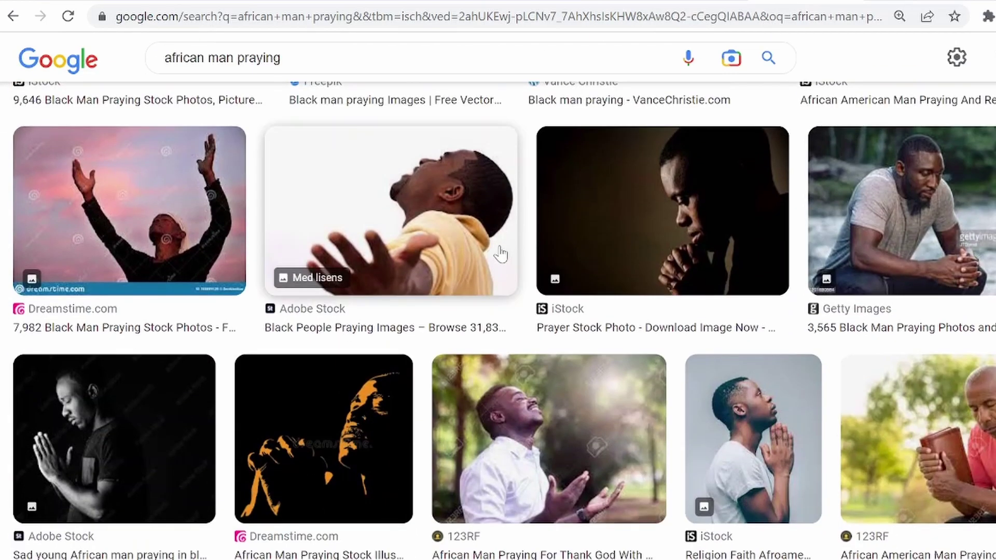
{"action": "scroll", "coordinate": [566, 238], "scroll_direction": "down", "scroll_amount": 2}
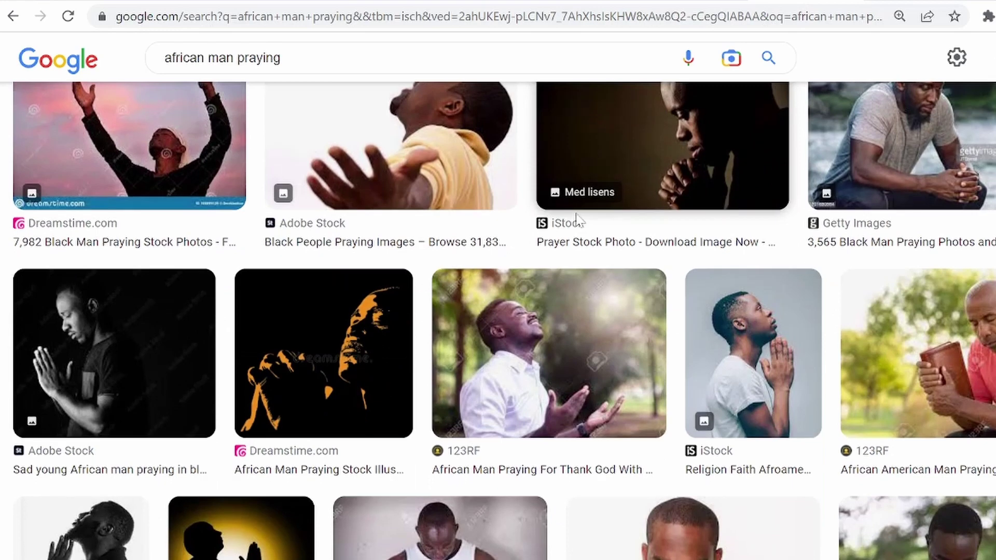
{"action": "scroll", "coordinate": [577, 218], "scroll_direction": "down", "scroll_amount": 7}
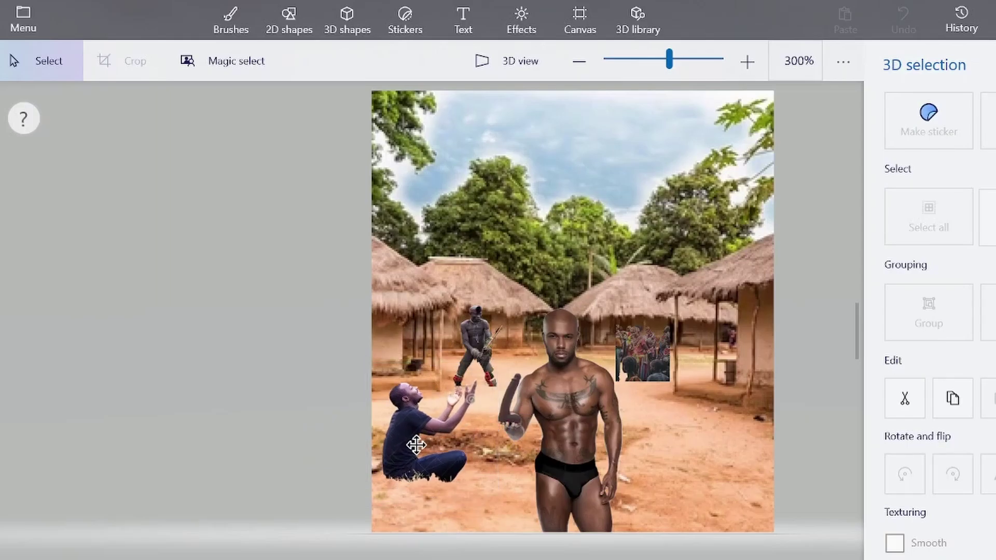
Add the title "HUNGRY BOYS" across the sky as bold 3D text in Trebuchet MS.
{"action": "left_click", "coordinate": [444, 436]}
{"action": "key", "text": "t"}
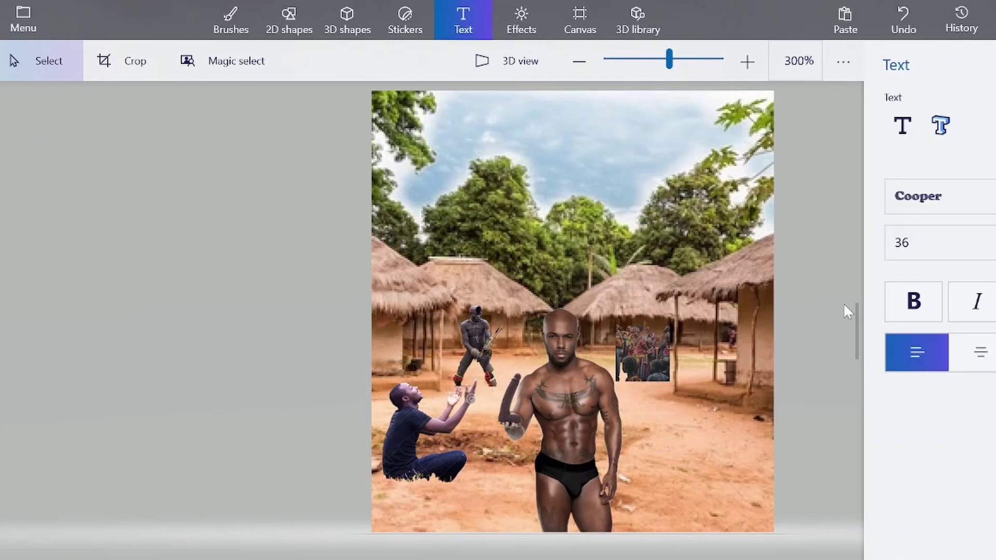
{"action": "scroll", "coordinate": [856, 322], "scroll_direction": "up", "scroll_amount": 3}
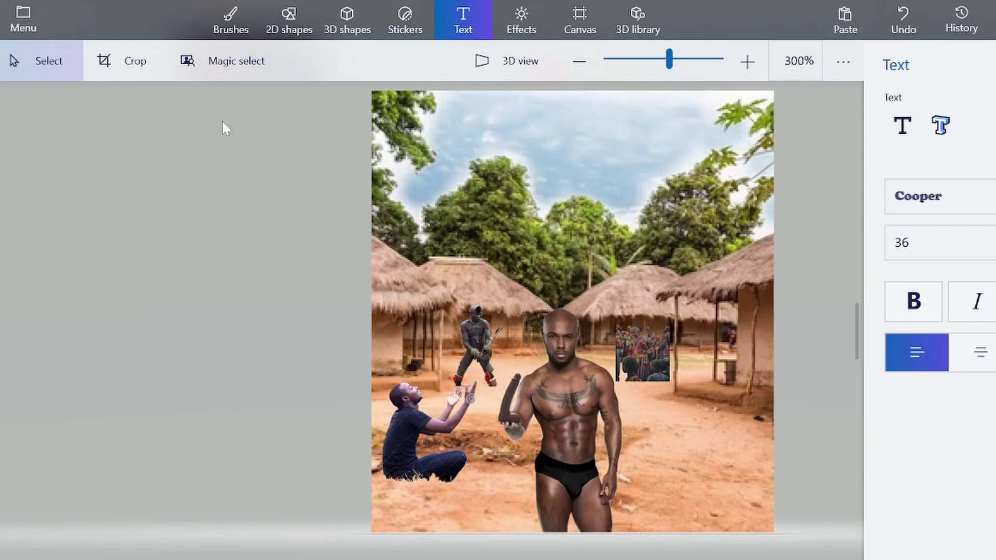
{"action": "left_click", "coordinate": [328, 22]}
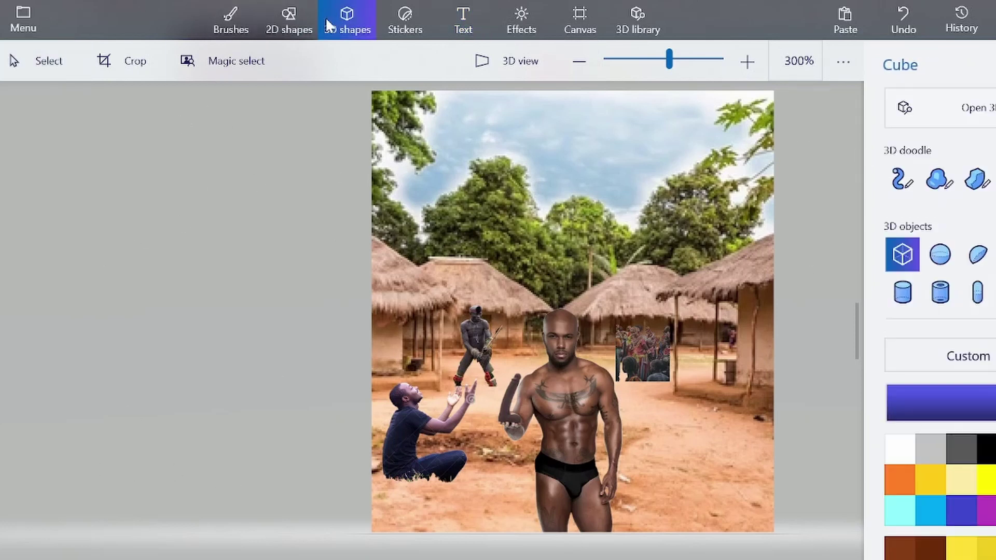
{"action": "left_click", "coordinate": [459, 24]}
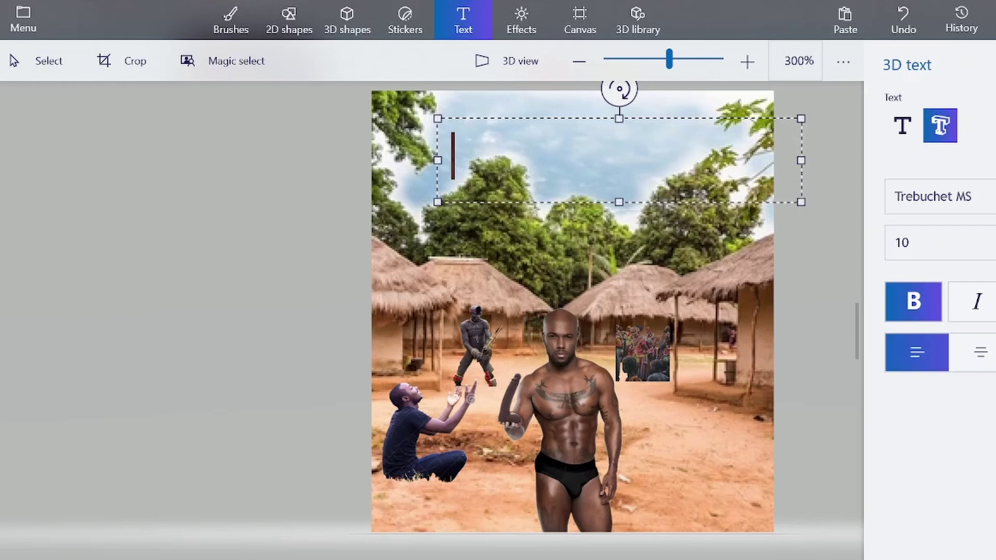
{"action": "type", "text": "Hungry boys"}
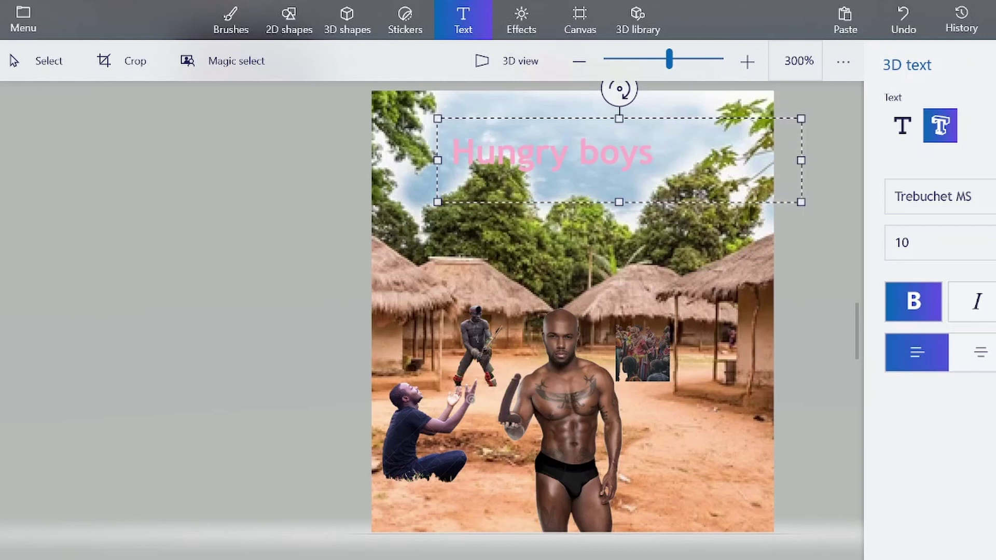
{"action": "left_click_drag", "start_coordinate": [627, 117], "coordinate": [628, 96]}
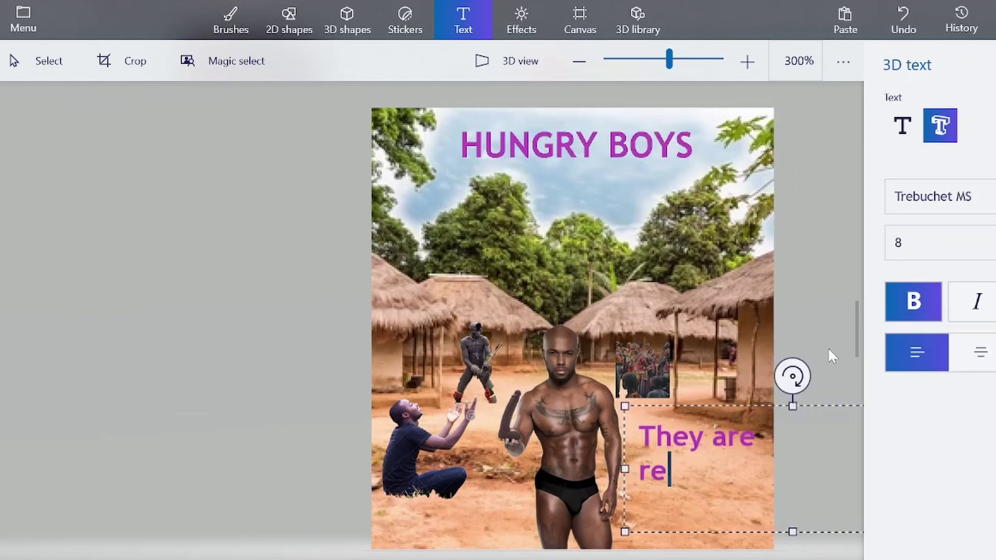
Complete the tagline "They are really hungry and really gay" beside the main figure's torso and adjust its text box.
{"action": "type", "text": "ally hungry"}
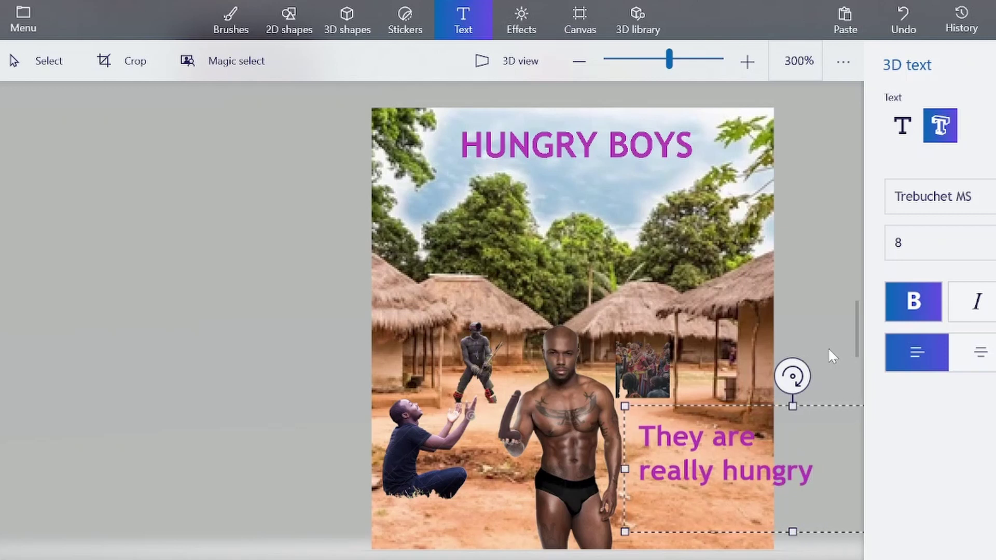
{"action": "key", "text": "Return"}
{"action": "type", "text": "and "}
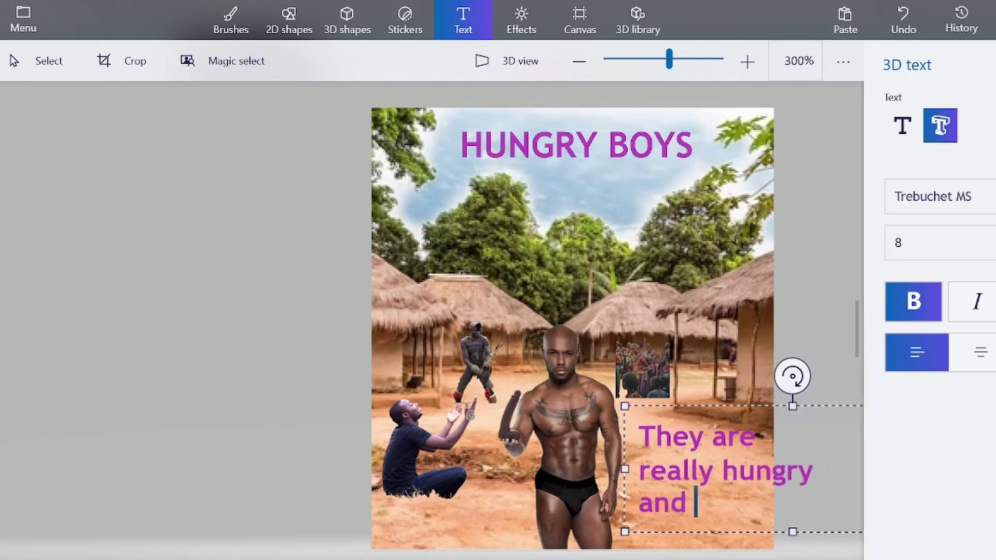
{"action": "type", "text": "really gay"}
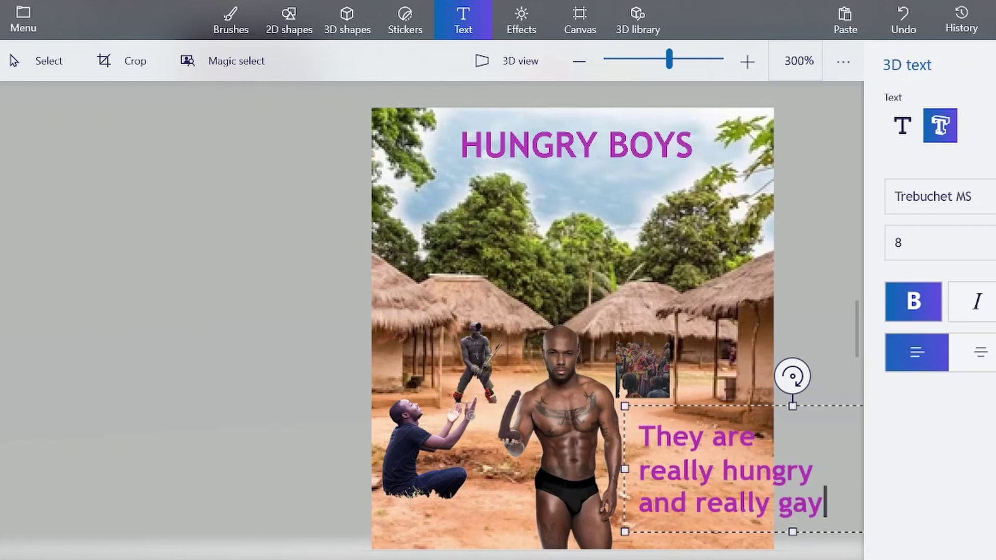
{"action": "left_click_drag", "start_coordinate": [624, 408], "coordinate": [612, 392]}
{"action": "left_click_drag", "start_coordinate": [813, 487], "coordinate": [659, 487]}
{"action": "key", "text": "BackSpace"}
{"action": "left_click", "coordinate": [772, 236]}
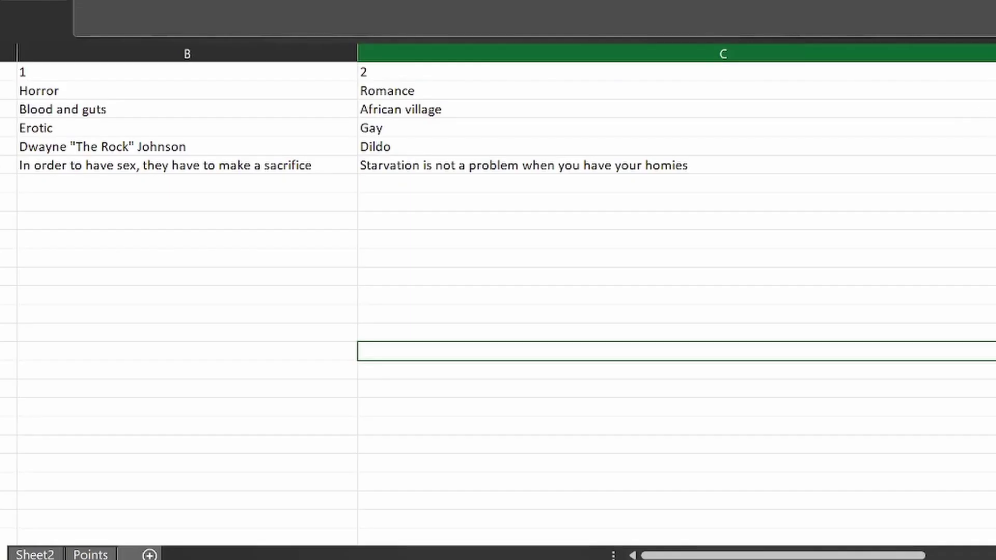
Switch to the Excel workbook and read the third poster brief, the film noir one, on Sheet2.
{"action": "key", "text": "ctrl+Page_Down"}
{"action": "left_click_drag", "start_coordinate": [993, 57], "coordinate": [609, 71]}
{"action": "left_click_drag", "start_coordinate": [758, 555], "coordinate": [840, 552]}
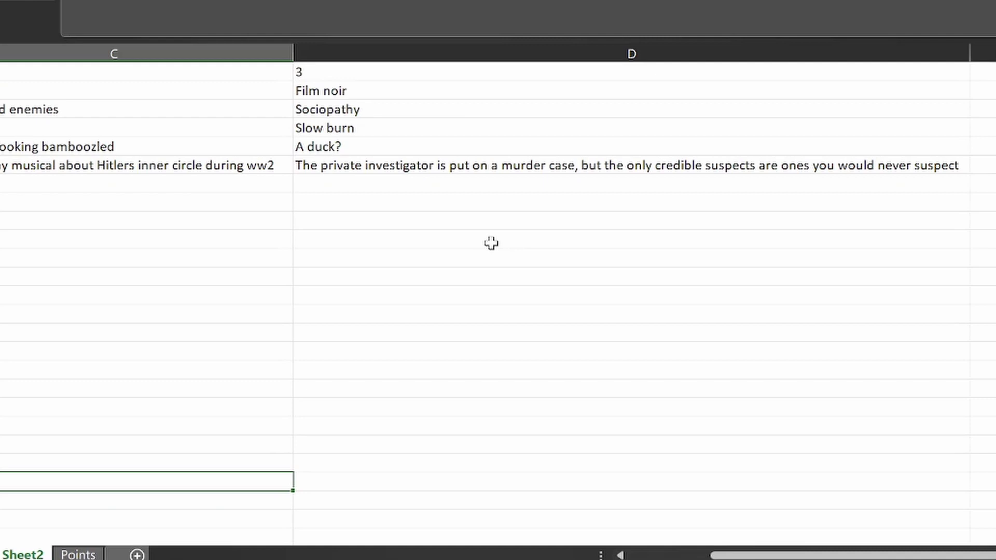
{"action": "left_click_drag", "start_coordinate": [782, 554], "coordinate": [759, 555]}
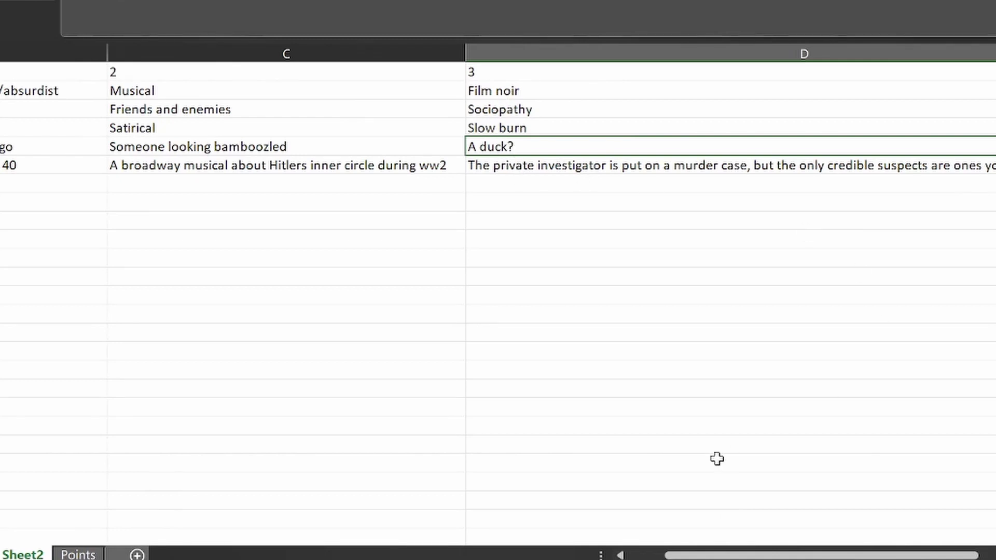
{"action": "left_click_drag", "start_coordinate": [757, 555], "coordinate": [769, 553]}
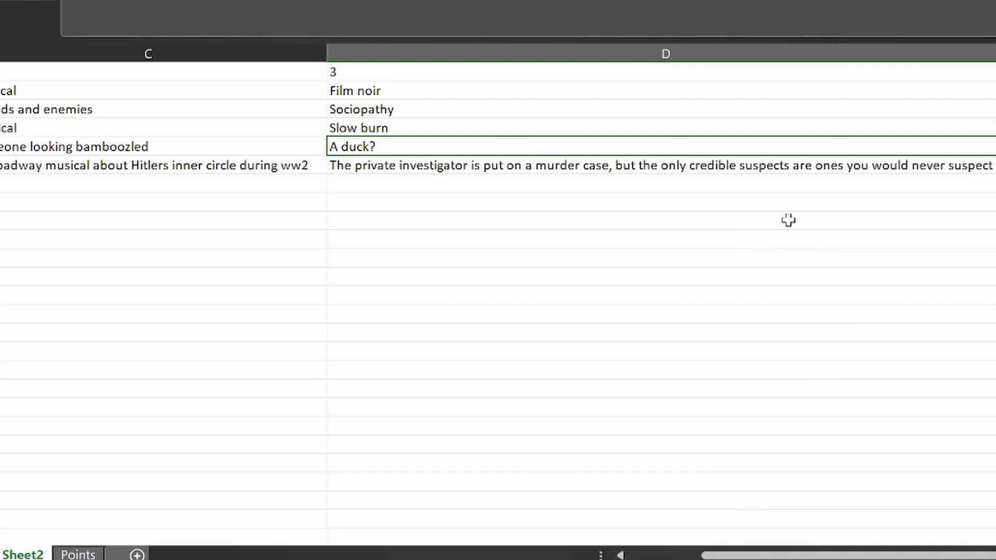
{"action": "left_click", "coordinate": [790, 188]}
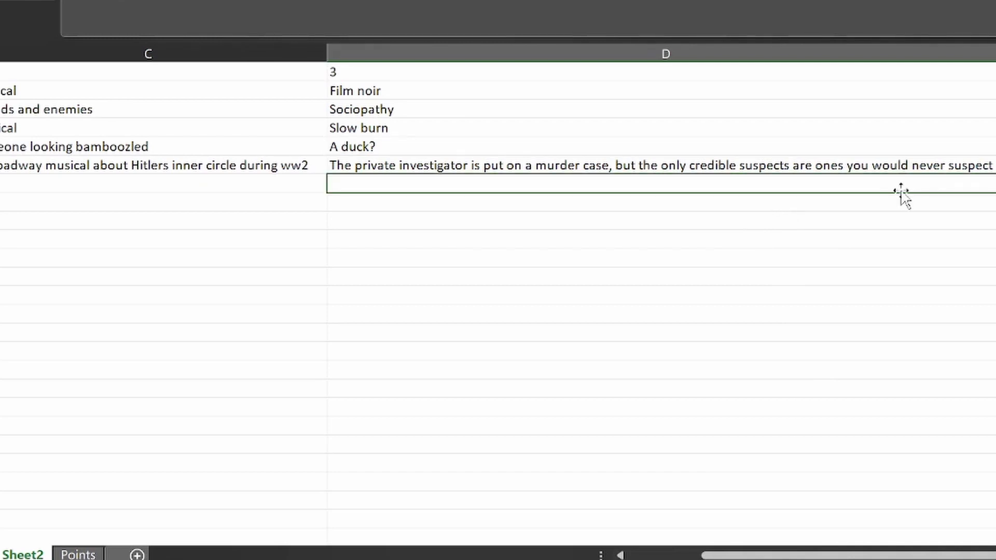
{"action": "left_click", "coordinate": [815, 258]}
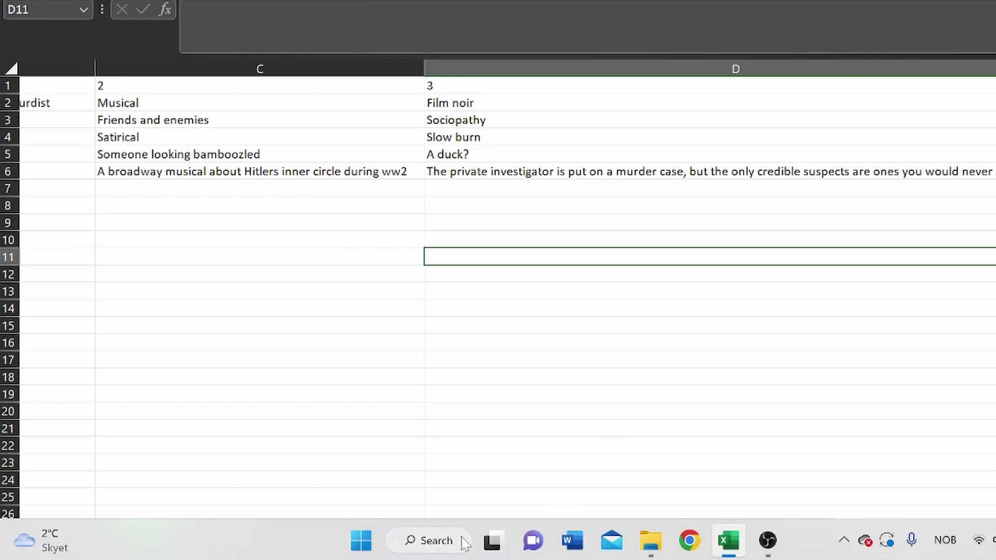
Find and launch Paint 3D from the Windows search and start a new blank project.
{"action": "left_click", "coordinate": [463, 543]}
{"action": "type", "text": "paint"}
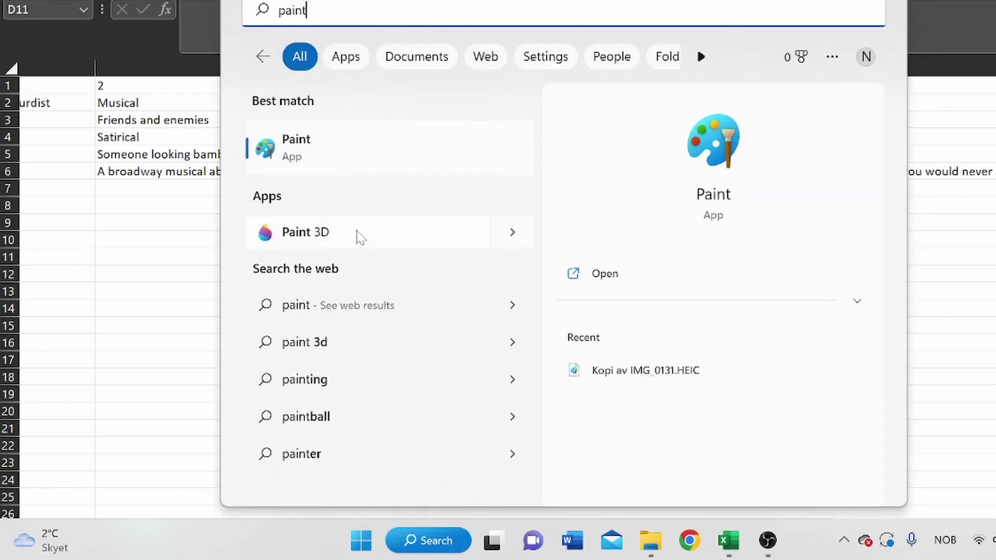
{"action": "left_click", "coordinate": [356, 233]}
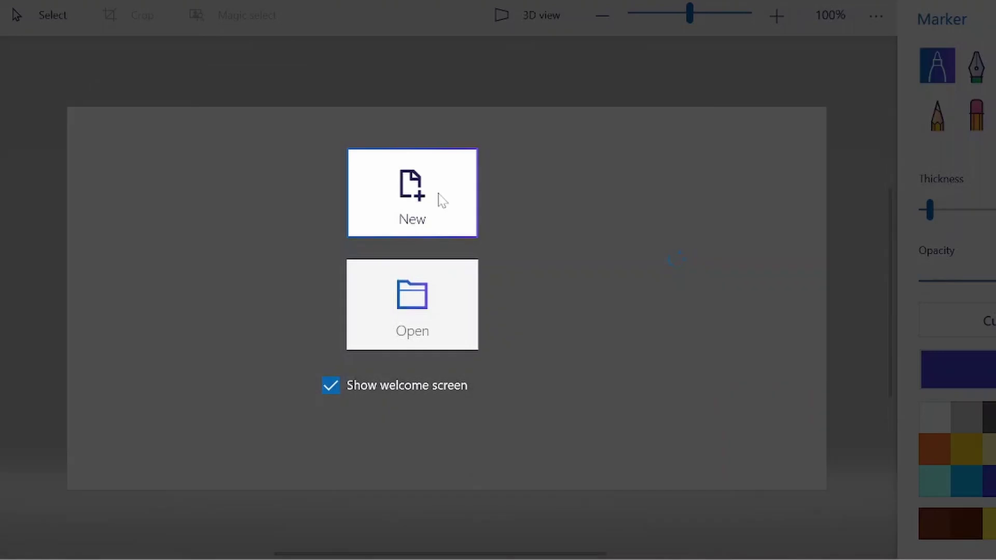
{"action": "left_click", "coordinate": [442, 201]}
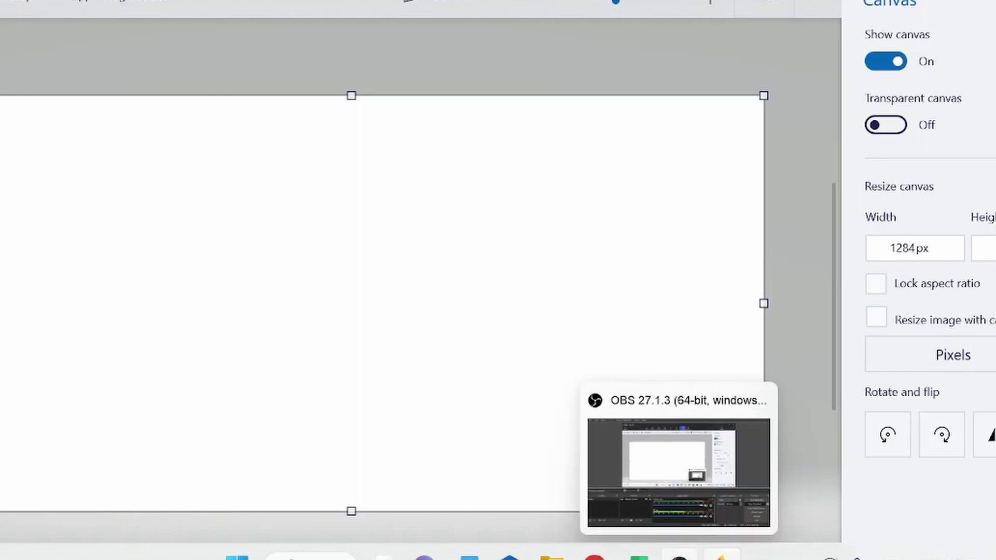
Browse the "film noir" image results in Chrome and preview the picture of the smoking woman in a satin dress.
{"action": "mouse_move", "coordinate": [639, 557]}
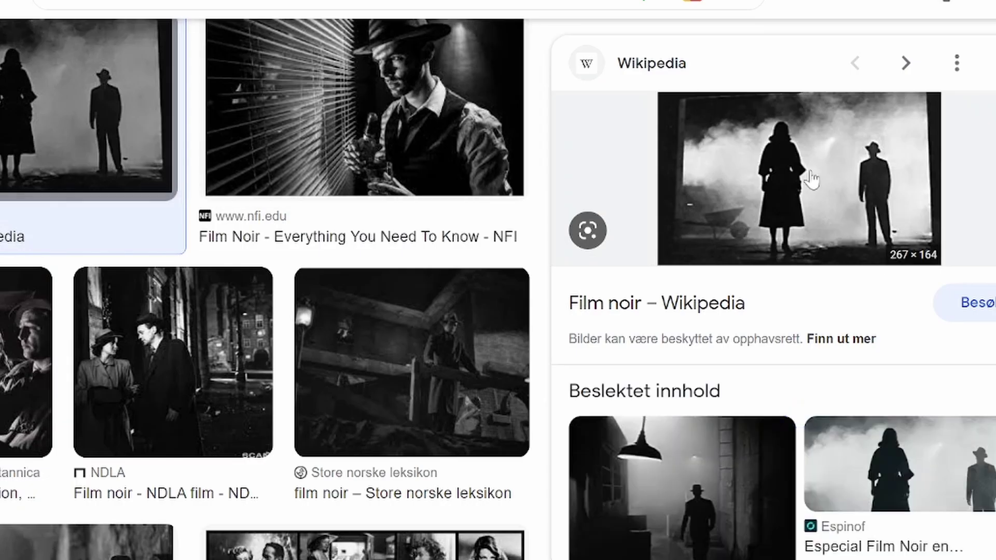
{"action": "scroll", "coordinate": [811, 179], "scroll_direction": "down", "scroll_amount": 2}
{"action": "scroll", "coordinate": [802, 169], "scroll_direction": "up", "scroll_amount": 2}
{"action": "scroll", "coordinate": [828, 172], "scroll_direction": "down", "scroll_amount": 10}
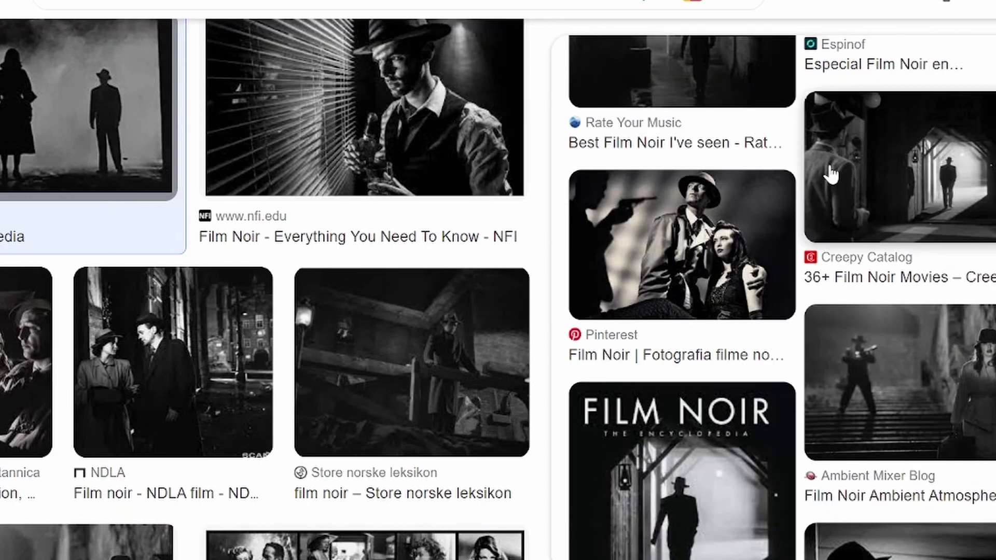
{"action": "left_click", "coordinate": [211, 191]}
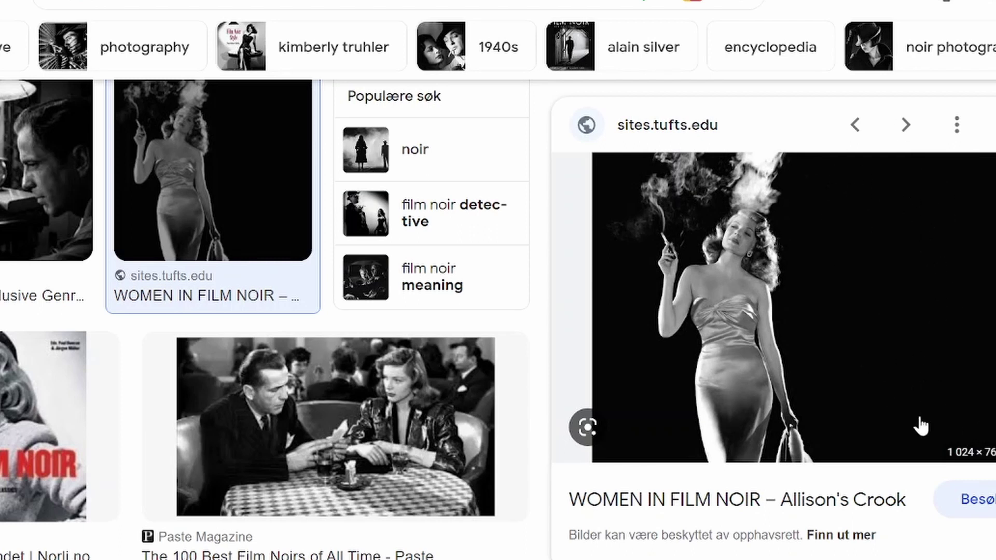
{"action": "scroll", "coordinate": [894, 311], "scroll_direction": "down", "scroll_amount": 8}
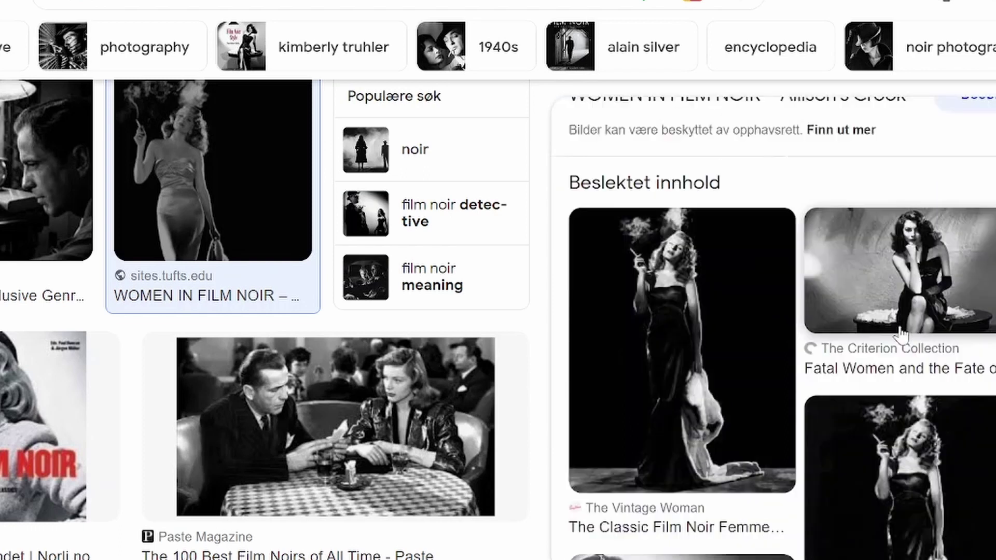
{"action": "scroll", "coordinate": [894, 358], "scroll_direction": "up", "scroll_amount": 8}
{"action": "scroll", "coordinate": [886, 363], "scroll_direction": "down", "scroll_amount": 3}
{"action": "scroll", "coordinate": [820, 366], "scroll_direction": "up", "scroll_amount": 3}
{"action": "scroll", "coordinate": [820, 337], "scroll_direction": "down", "scroll_amount": 3}
{"action": "scroll", "coordinate": [840, 374], "scroll_direction": "up", "scroll_amount": 3}
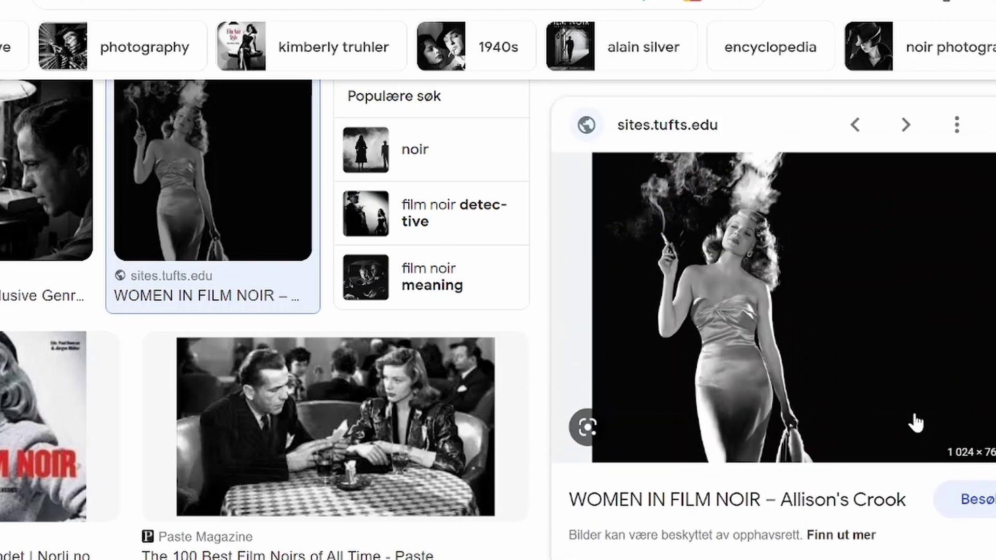
Copy the smoking woman picture into Paint 3D as the poster background and narrow the canvas to 741 px wide.
{"action": "right_click", "coordinate": [888, 283]}
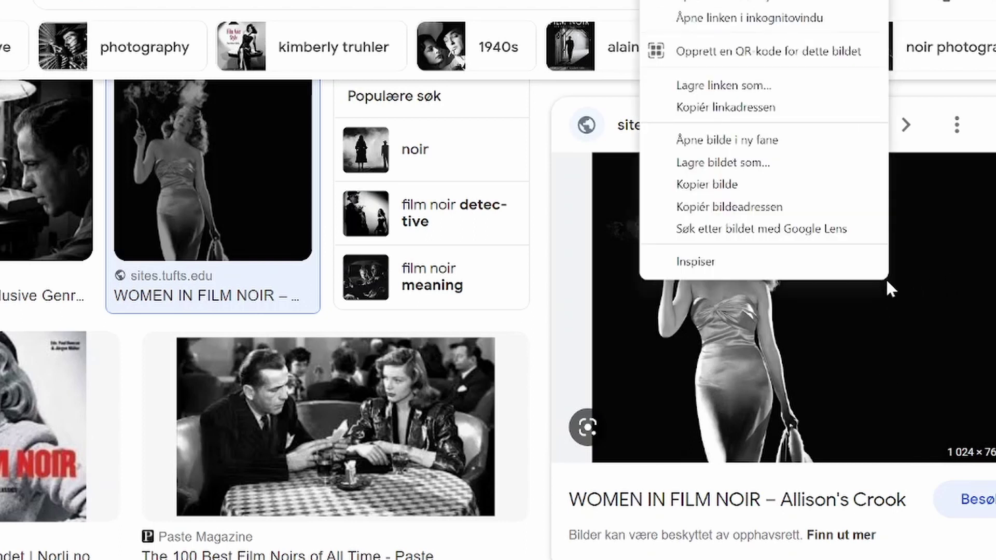
{"action": "left_click", "coordinate": [725, 185]}
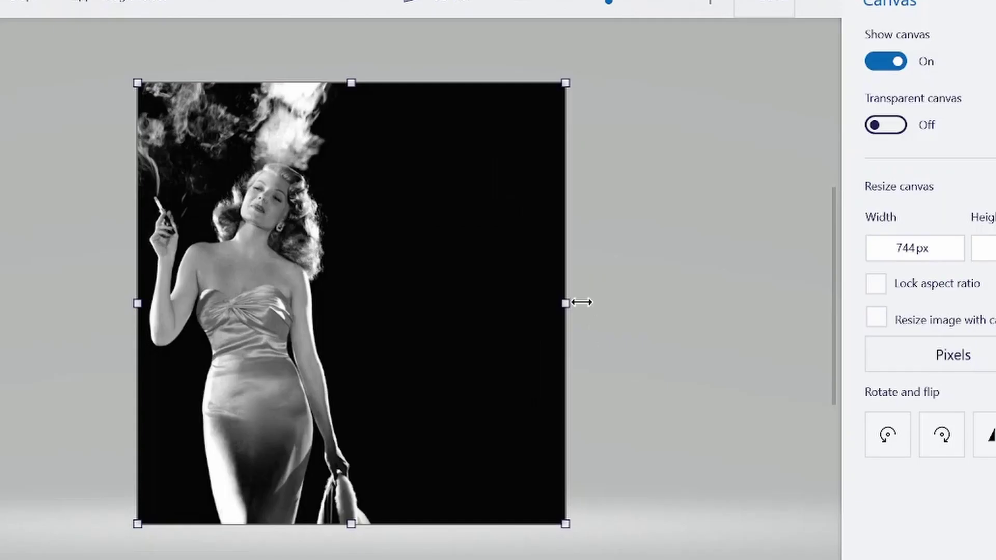
{"action": "left_click_drag", "start_coordinate": [582, 301], "coordinate": [555, 301]}
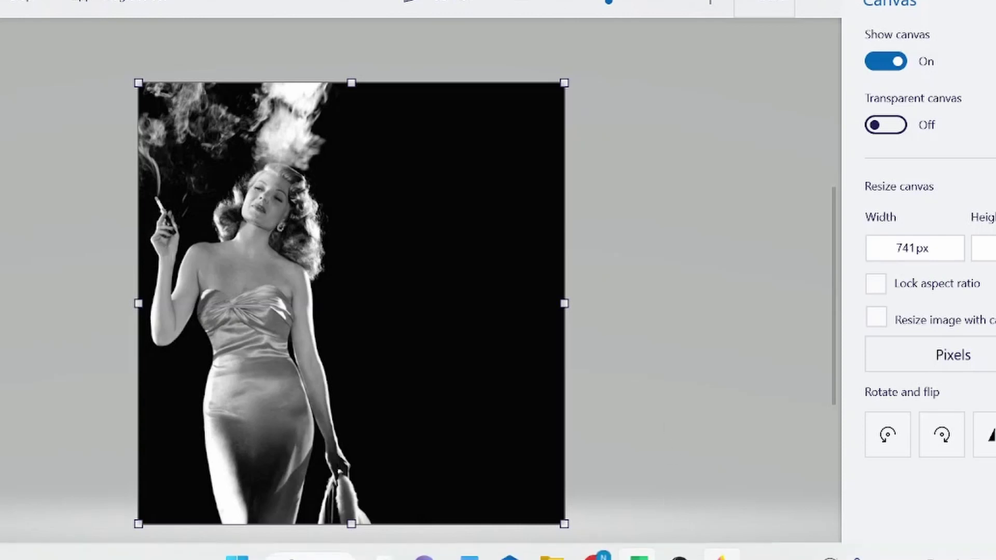
{"action": "mouse_move", "coordinate": [638, 557]}
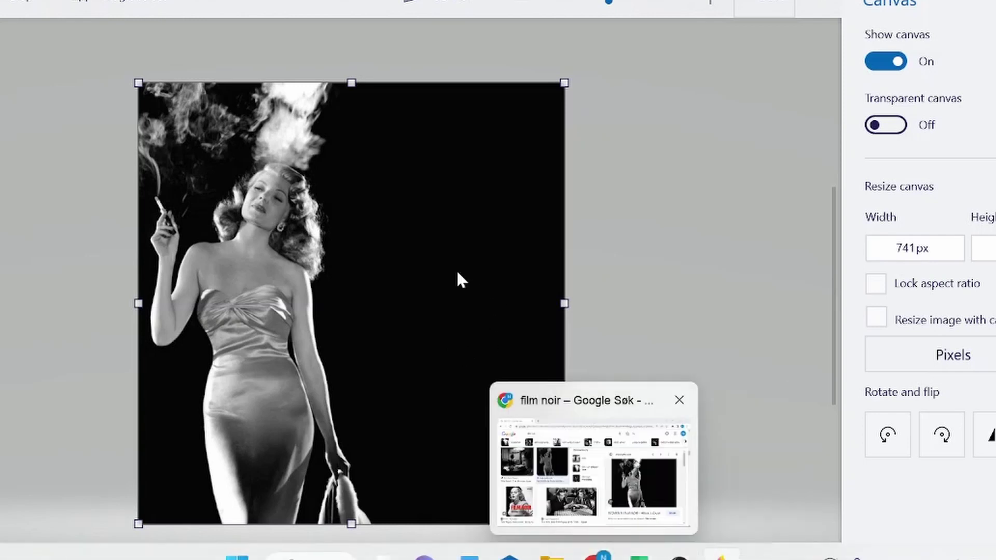
{"action": "mouse_move", "coordinate": [565, 524]}
{"action": "left_mouse_down"}
{"action": "mouse_move", "coordinate": [571, 539]}
{"action": "mouse_move", "coordinate": [564, 525]}
{"action": "left_mouse_up"}
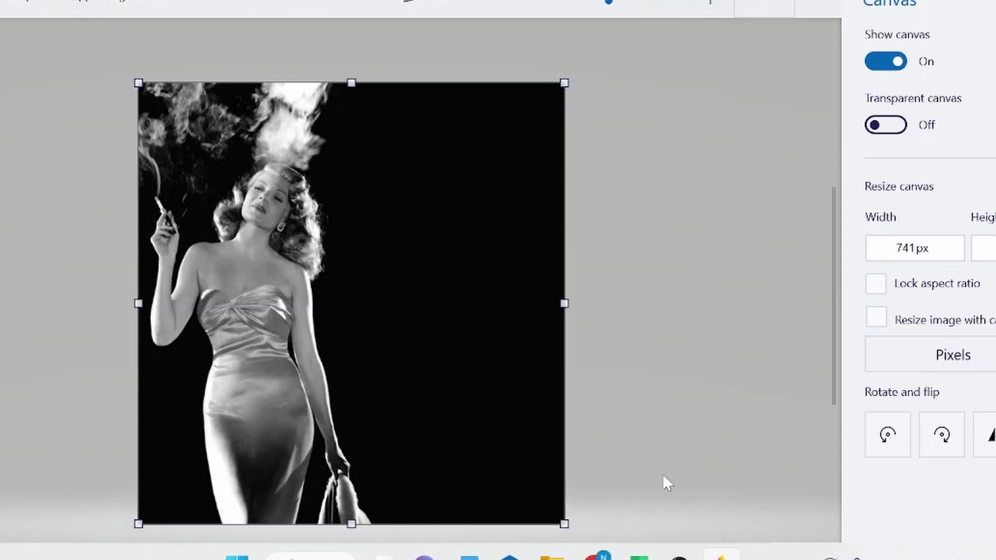
Switch to the duck picture and refine its Magic select cutout by adding the white neck ring and the beak.
{"action": "key", "text": "alt+Tab"}
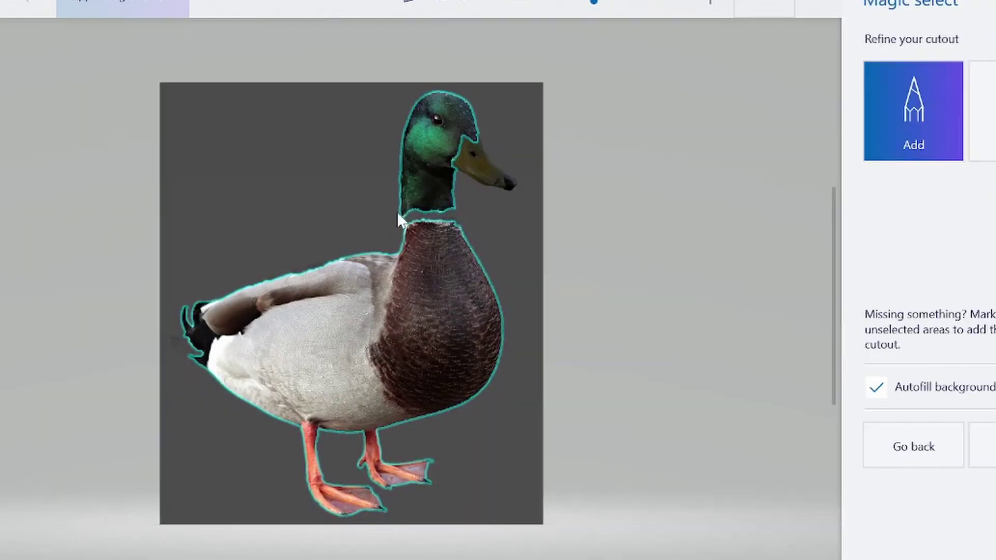
{"action": "scroll", "coordinate": [396, 212], "scroll_direction": "up", "scroll_amount": 2}
{"action": "left_click_drag", "start_coordinate": [447, 203], "coordinate": [487, 228]}
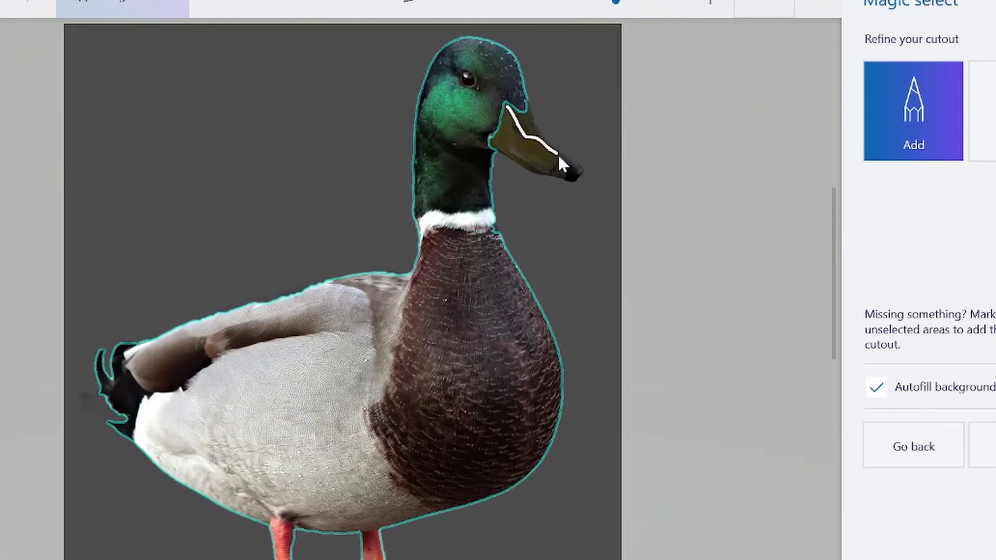
{"action": "left_click_drag", "start_coordinate": [553, 158], "coordinate": [568, 171]}
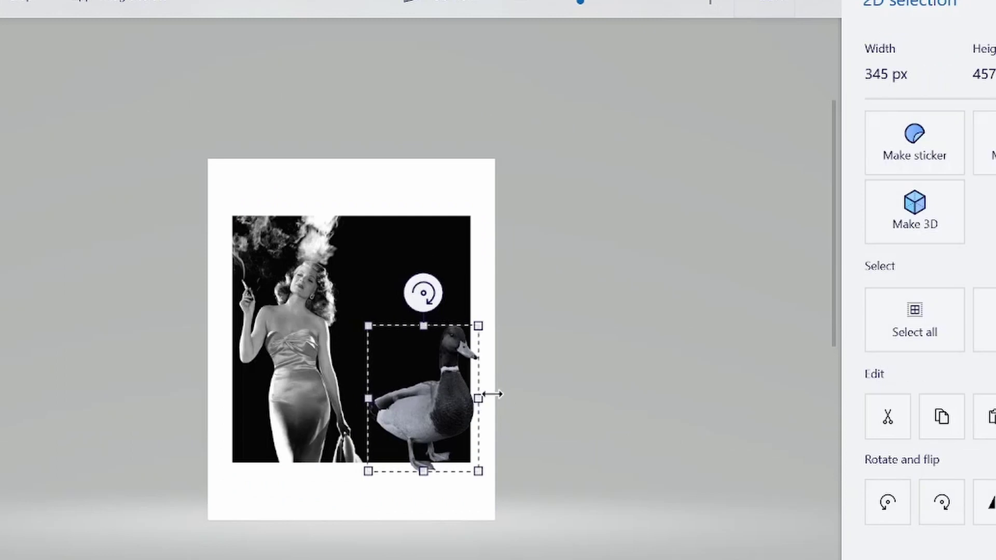
Scale down the duck cutout and position it beside the woman on the black background.
{"action": "left_click_drag", "start_coordinate": [491, 394], "coordinate": [399, 382]}
{"action": "left_click_drag", "start_coordinate": [460, 320], "coordinate": [466, 349]}
{"action": "mouse_move", "coordinate": [396, 411]}
{"action": "left_mouse_down"}
{"action": "mouse_move", "coordinate": [414, 387]}
{"action": "mouse_move", "coordinate": [403, 409]}
{"action": "left_mouse_up"}
{"action": "left_click_drag", "start_coordinate": [472, 345], "coordinate": [456, 349]}
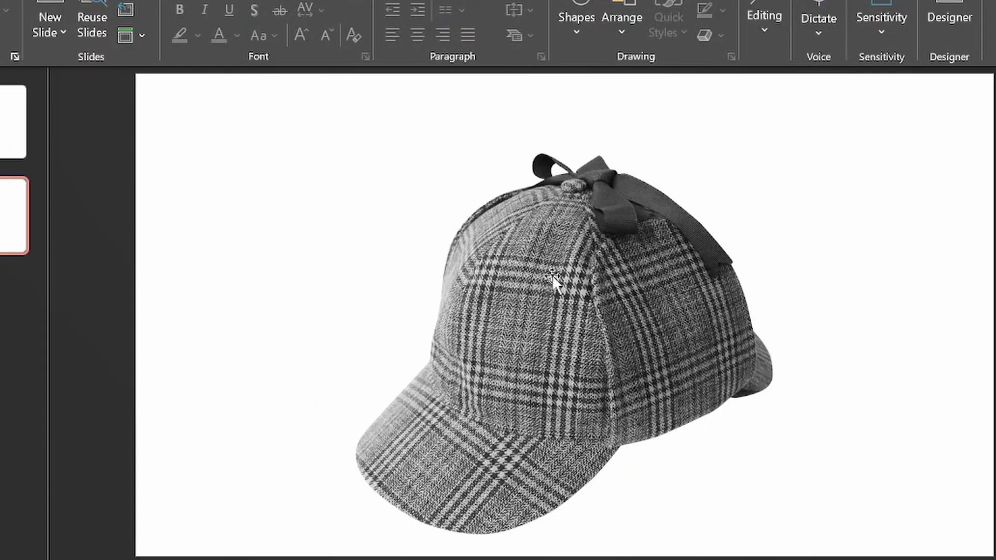
Cut the plaid deerstalker hat picture from the PowerPoint slide and paste it into the poster in Paint 3D.
{"action": "left_click", "coordinate": [552, 275]}
{"action": "right_click", "coordinate": [552, 277]}
{"action": "key", "text": "Escape"}
{"action": "right_click", "coordinate": [569, 280]}
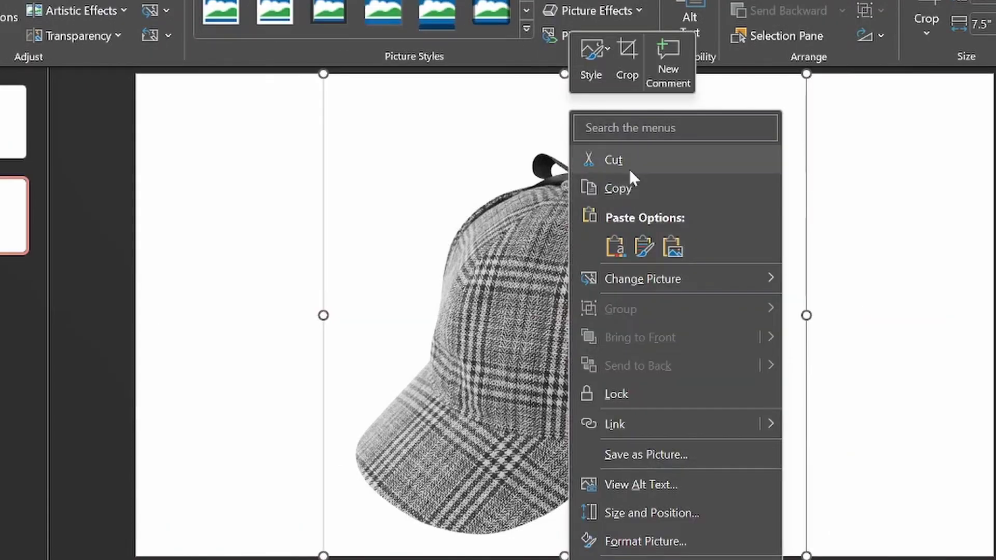
{"action": "left_click", "coordinate": [627, 167]}
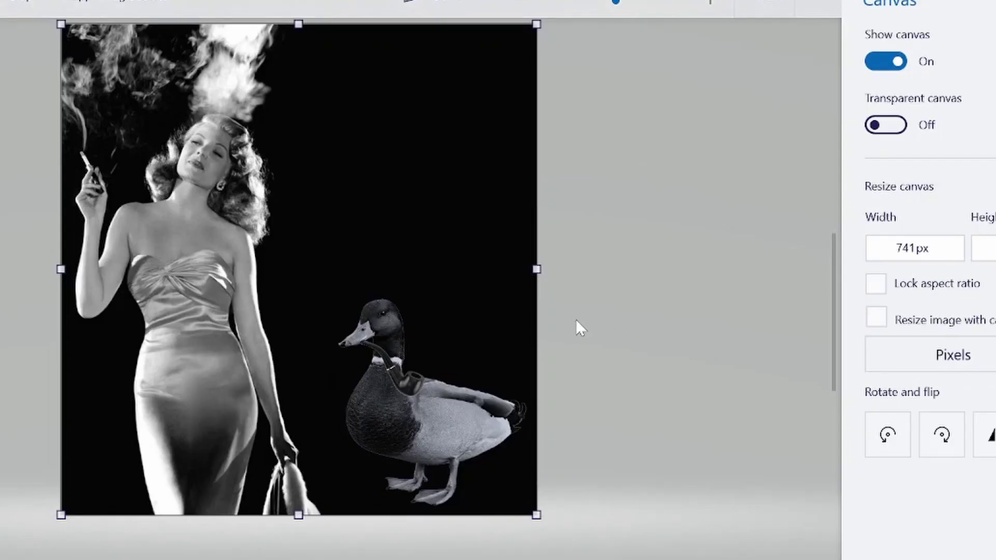
{"action": "key", "text": "ctrl+v"}
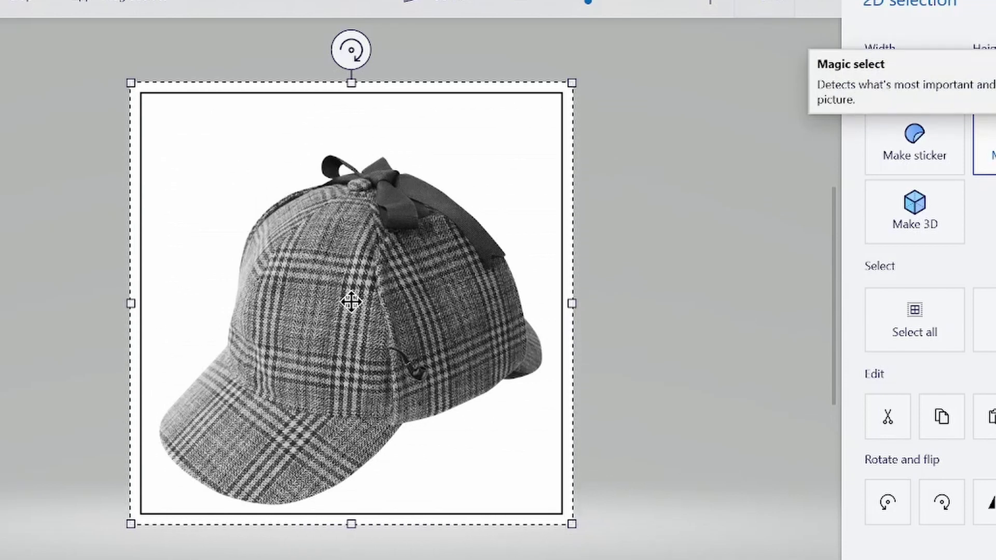
Cut the hat out of its white background with Magic select and place it on the duck's head.
{"action": "left_click", "coordinate": [990, 147]}
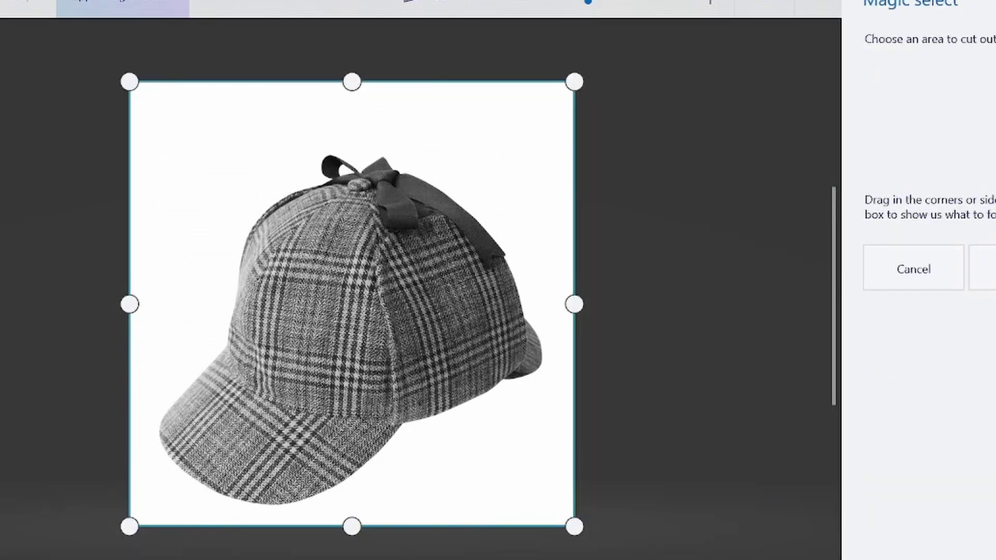
{"action": "left_click", "coordinate": [982, 267]}
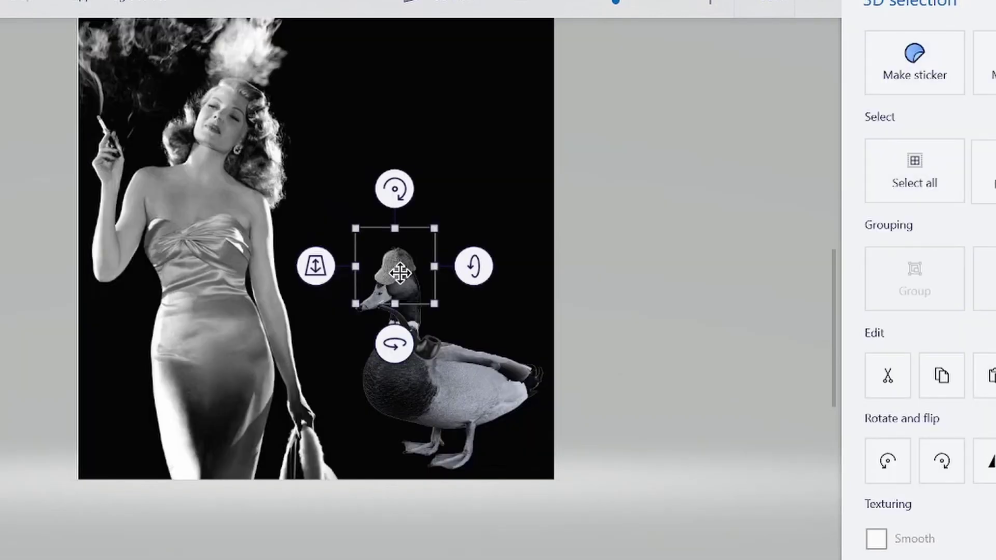
{"action": "left_click_drag", "start_coordinate": [396, 267], "coordinate": [385, 269]}
{"action": "left_click", "coordinate": [742, 241]}
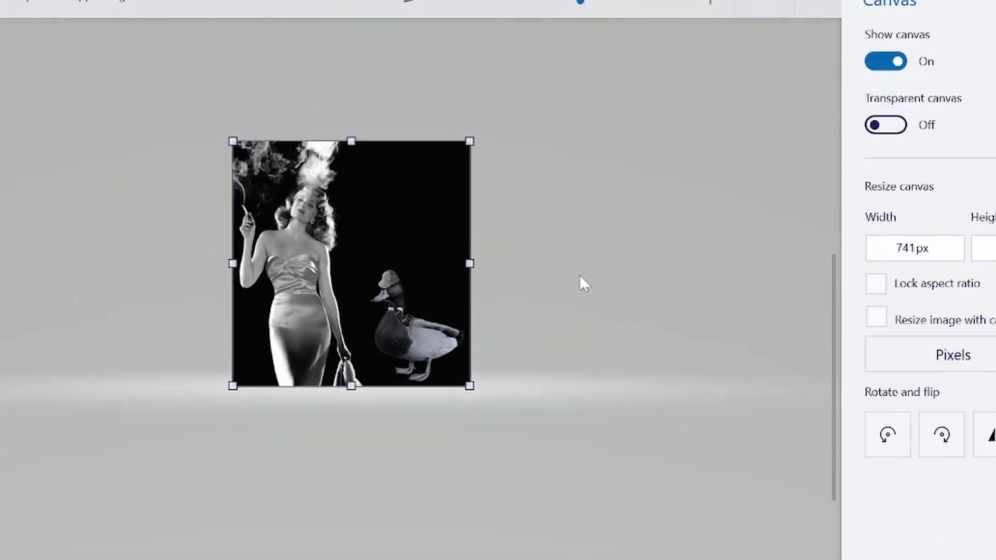
{"action": "scroll", "coordinate": [558, 265], "scroll_direction": "up", "scroll_amount": 5}
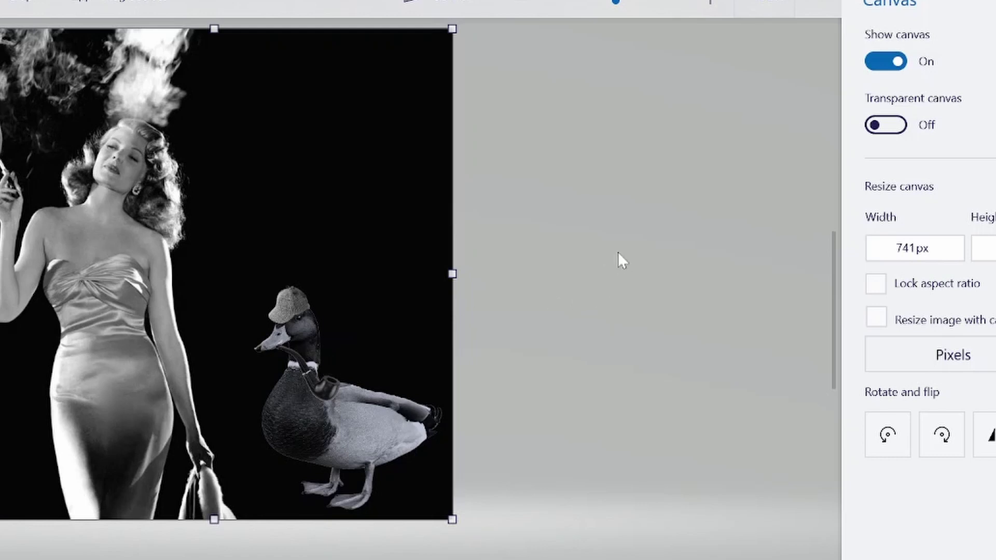
{"action": "scroll", "coordinate": [391, 330], "scroll_direction": "down", "scroll_amount": 4}
{"action": "scroll", "coordinate": [391, 330], "scroll_direction": "up", "scroll_amount": 3}
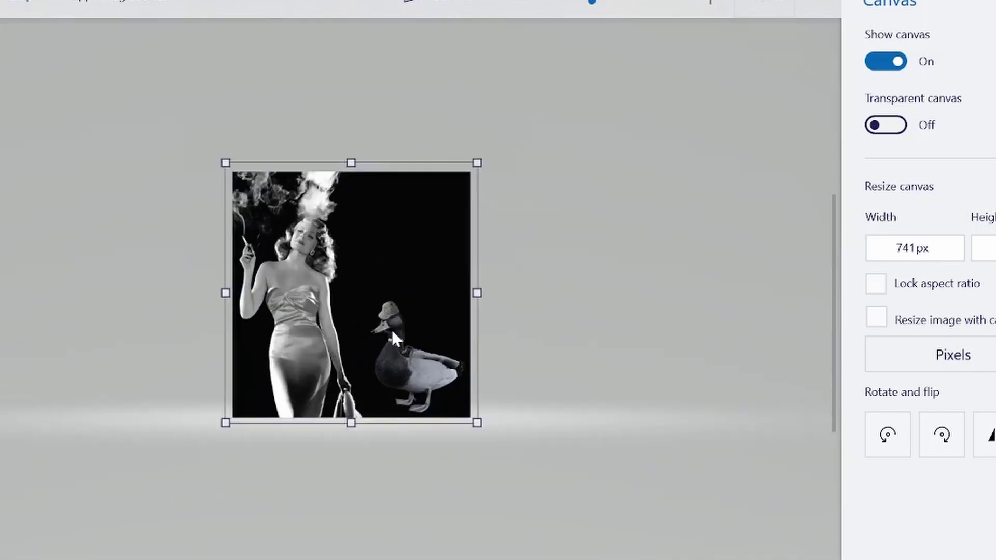
{"action": "scroll", "coordinate": [385, 330], "scroll_direction": "up", "scroll_amount": 2}
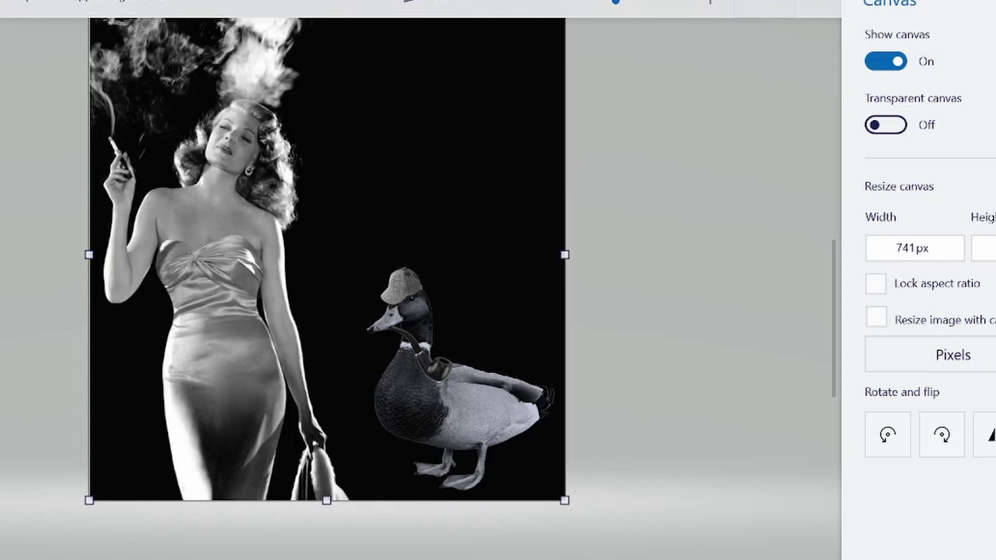
Add the white Harlow Solid 3D title "The Ducktective" above the duck, resizing the two words and moving them closer together.
{"action": "left_click", "coordinate": [772, 8]}
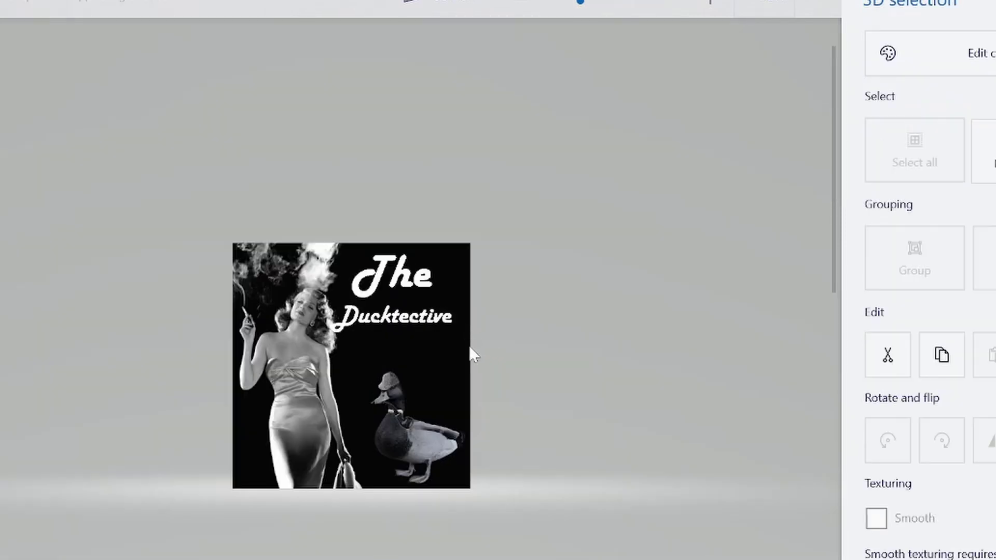
{"action": "left_click", "coordinate": [447, 323]}
{"action": "scroll", "coordinate": [451, 333], "scroll_direction": "up", "scroll_amount": 2}
{"action": "mouse_move", "coordinate": [452, 311]}
{"action": "left_mouse_down"}
{"action": "mouse_move", "coordinate": [460, 298]}
{"action": "mouse_move", "coordinate": [462, 307]}
{"action": "left_mouse_up"}
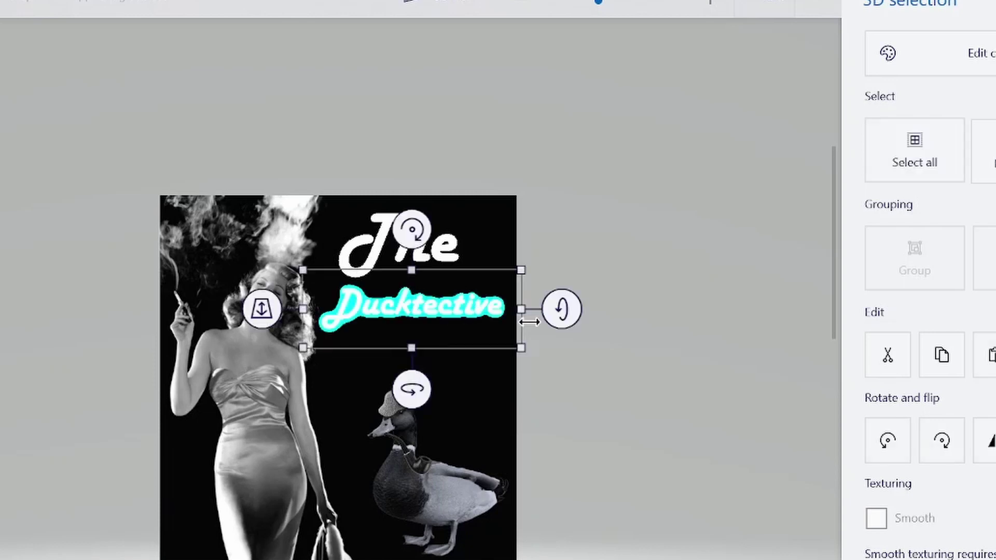
{"action": "left_click_drag", "start_coordinate": [521, 344], "coordinate": [529, 356]}
{"action": "left_click", "coordinate": [374, 244]}
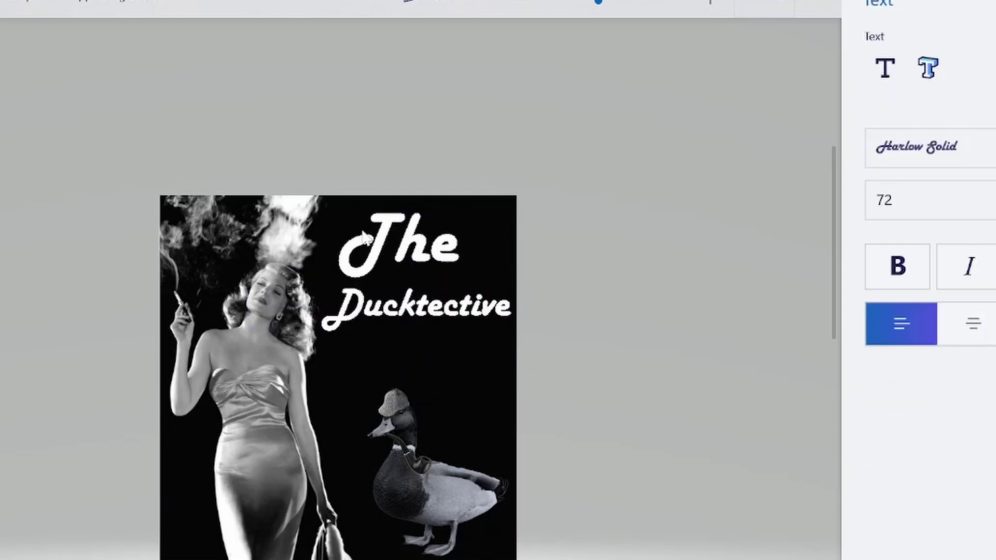
{"action": "left_click_drag", "start_coordinate": [477, 207], "coordinate": [329, 260]}
{"action": "left_click_drag", "start_coordinate": [415, 308], "coordinate": [415, 284]}
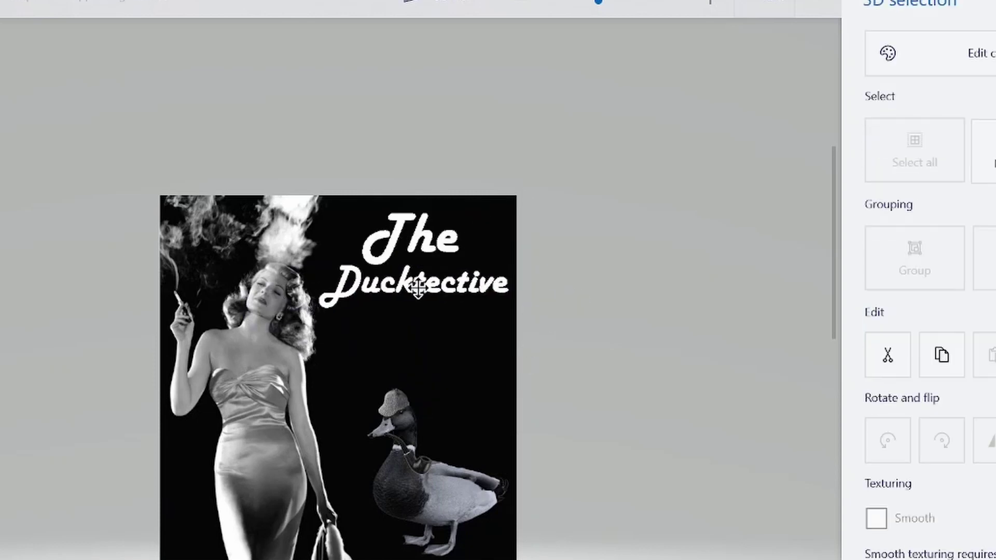
{"action": "left_click", "coordinate": [601, 229]}
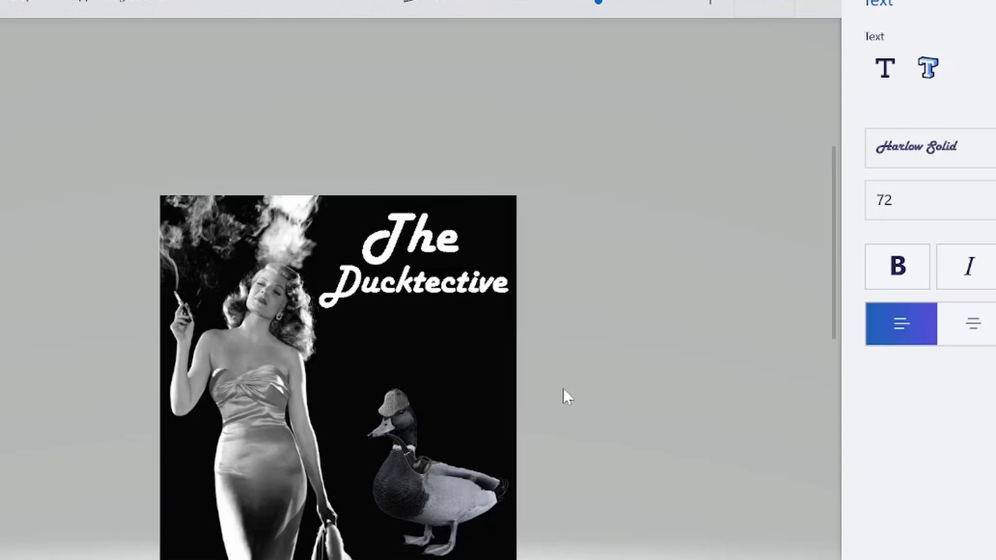
Try out a white smoke cloud rising from the duck's pipe and delete it.
{"action": "scroll", "coordinate": [509, 422], "scroll_direction": "down", "scroll_amount": 1}
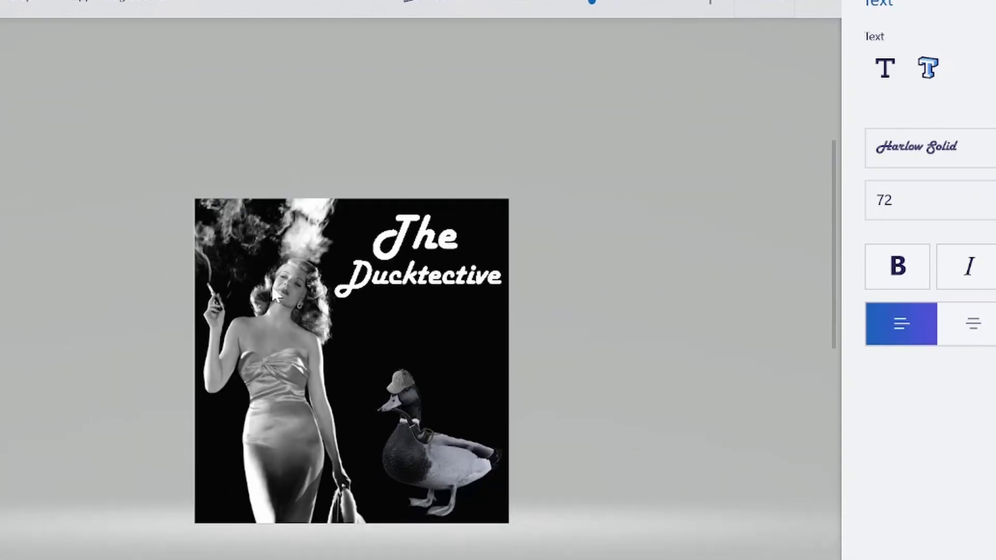
{"action": "scroll", "coordinate": [453, 417], "scroll_direction": "up", "scroll_amount": 3}
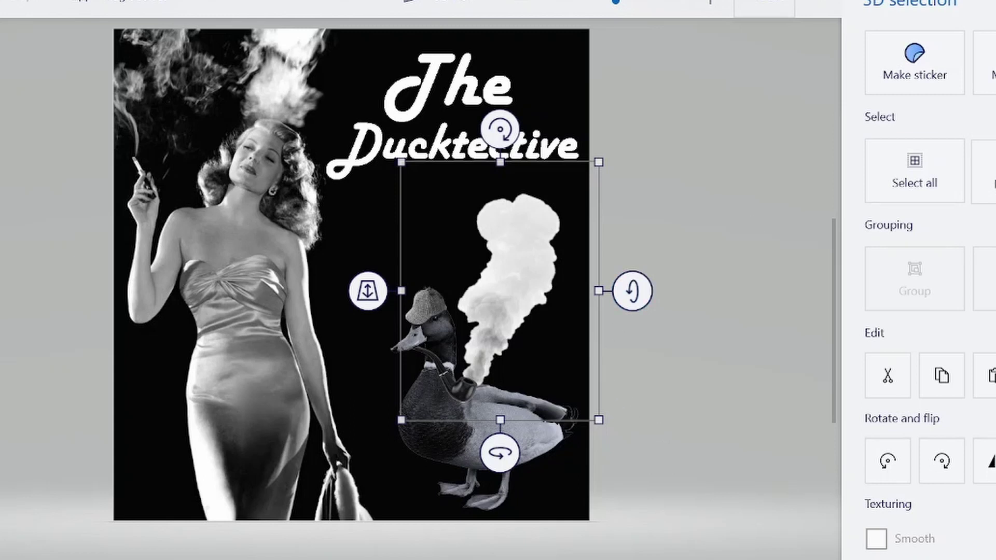
{"action": "key", "text": "Delete"}
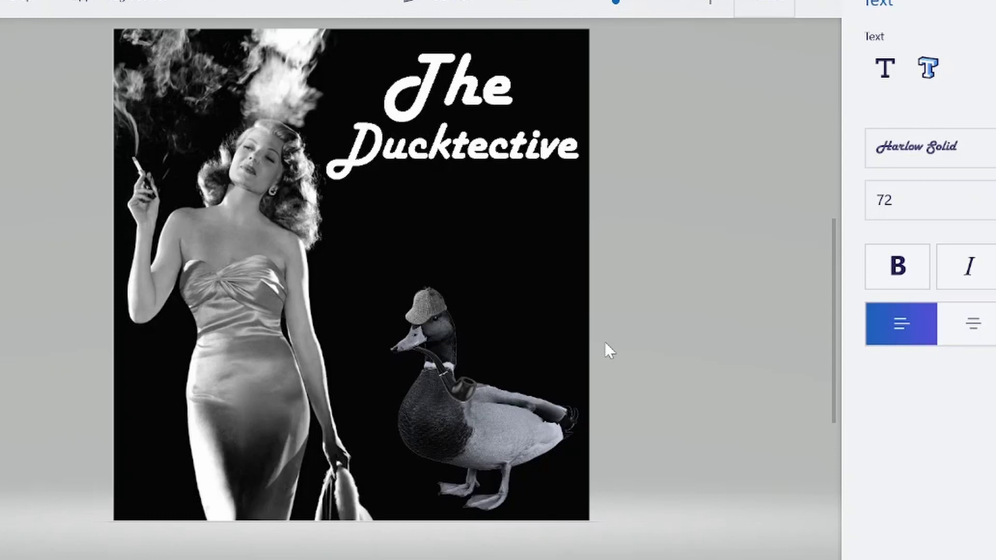
{"action": "key", "text": "ctrl+v"}
{"action": "left_click_drag", "start_coordinate": [726, 307], "coordinate": [523, 237]}
{"action": "key", "text": "Delete"}
Add the white Freestyle Script 3D text lines "He fucks" and "He quacks" below the title.
{"action": "left_click", "coordinate": [488, 240]}
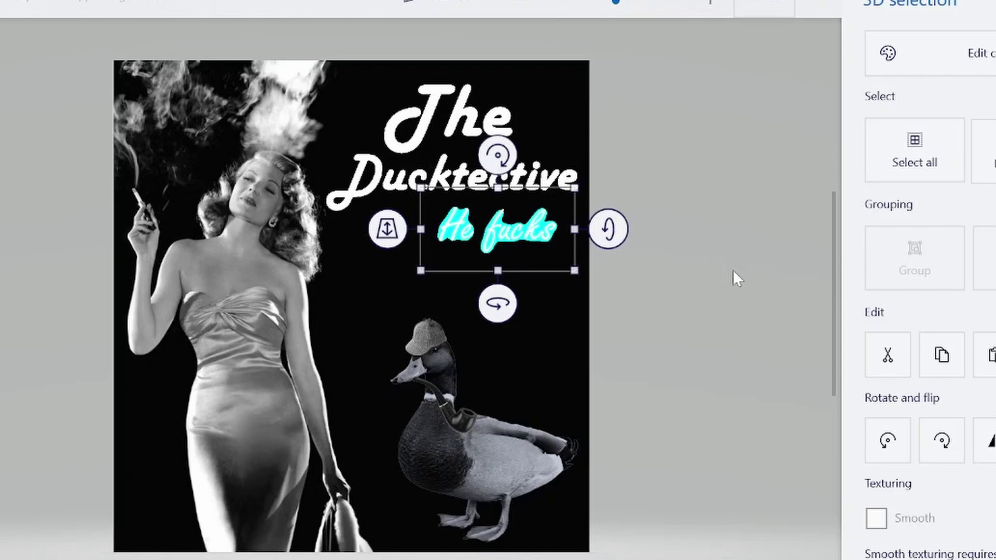
{"action": "left_click", "coordinate": [720, 308]}
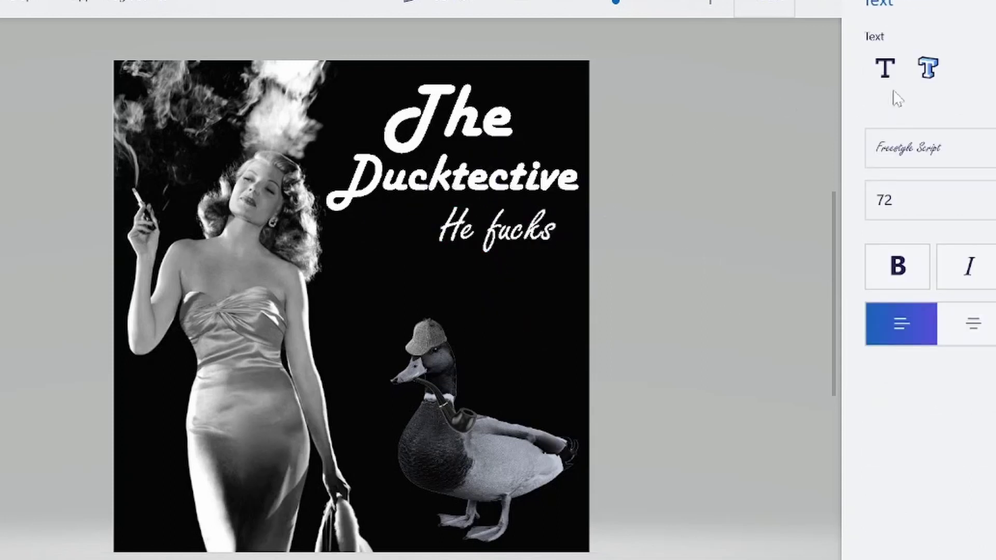
{"action": "left_click", "coordinate": [927, 68]}
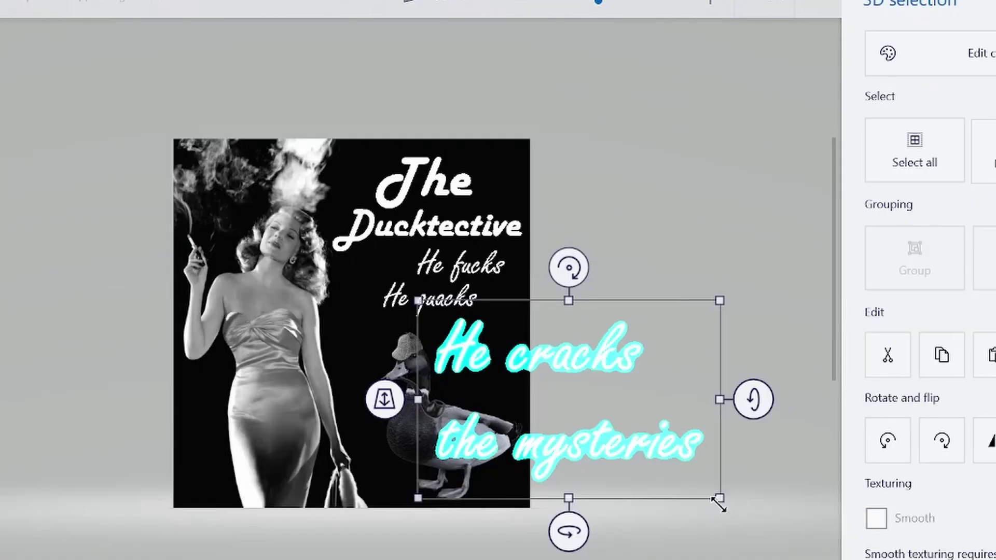
Try to fit the two-line text "He cracks the mysteries" beside the duck by scaling and moving it, and delete it.
{"action": "left_click_drag", "start_coordinate": [718, 500], "coordinate": [575, 420]}
{"action": "scroll", "coordinate": [560, 418], "scroll_direction": "up", "scroll_amount": 5}
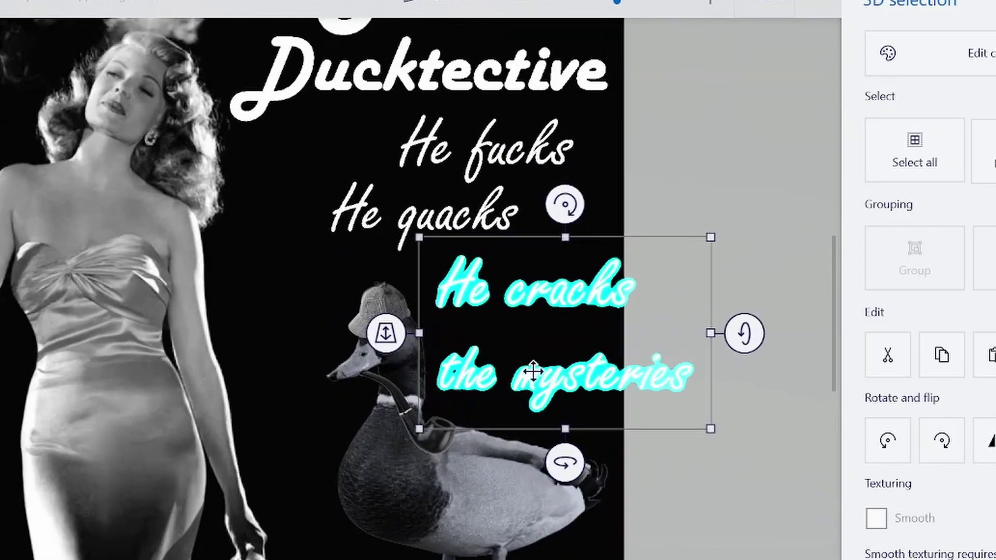
{"action": "left_click_drag", "start_coordinate": [561, 277], "coordinate": [556, 282]}
{"action": "left_click_drag", "start_coordinate": [695, 416], "coordinate": [706, 445]}
{"action": "key", "text": "Delete"}
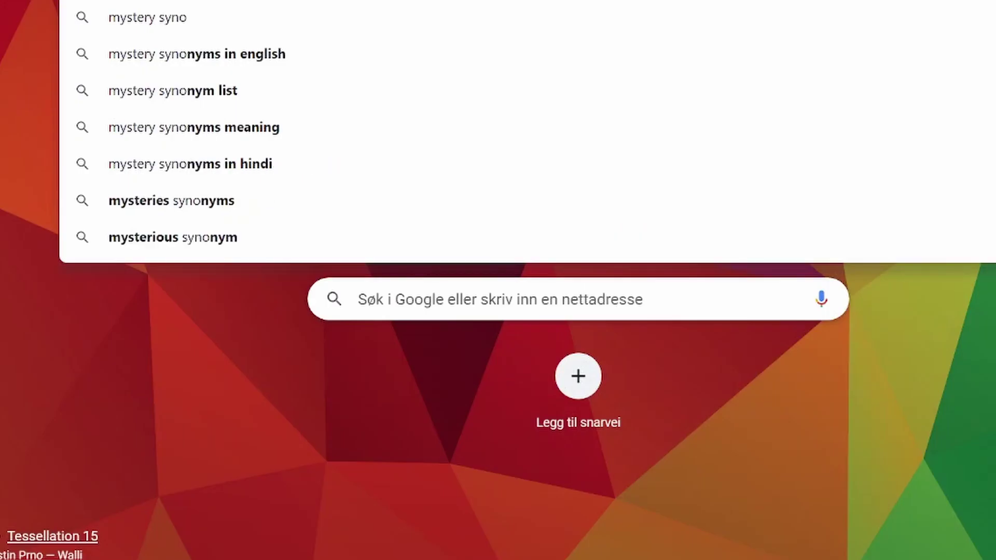
Switch to the browser and search Google for "mystery synonym".
{"action": "type", "text": "nym"}
{"action": "key", "text": "Return"}
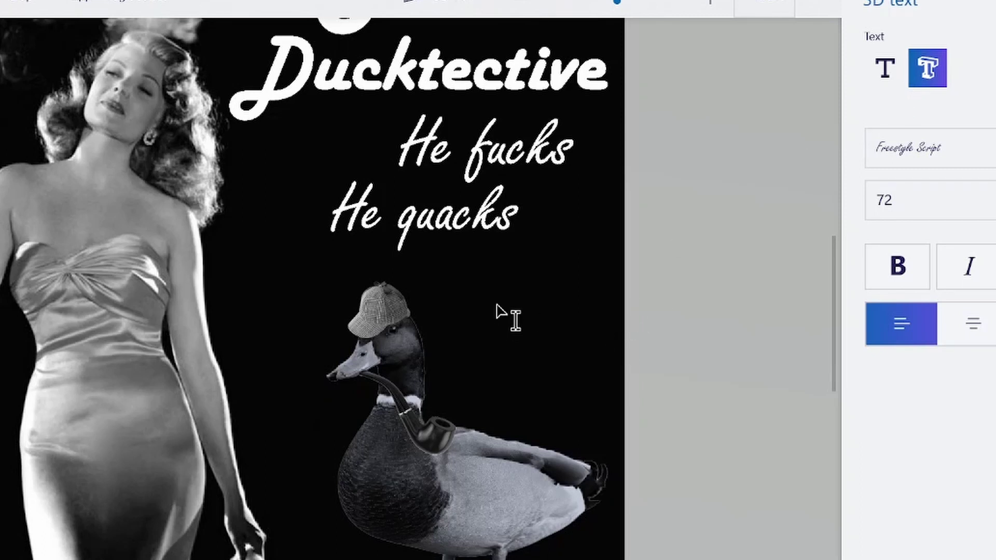
Back in Paint 3D, add the Freestyle Script 3D text "He cracks the mystery" on three lines beside the duck's head.
{"action": "left_click", "coordinate": [421, 254]}
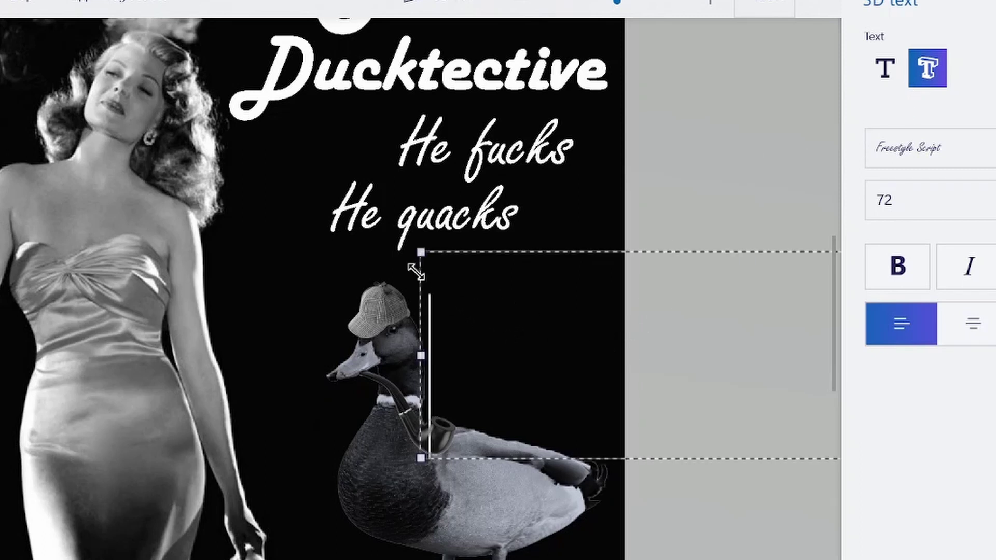
{"action": "type", "text": "He cracks"}
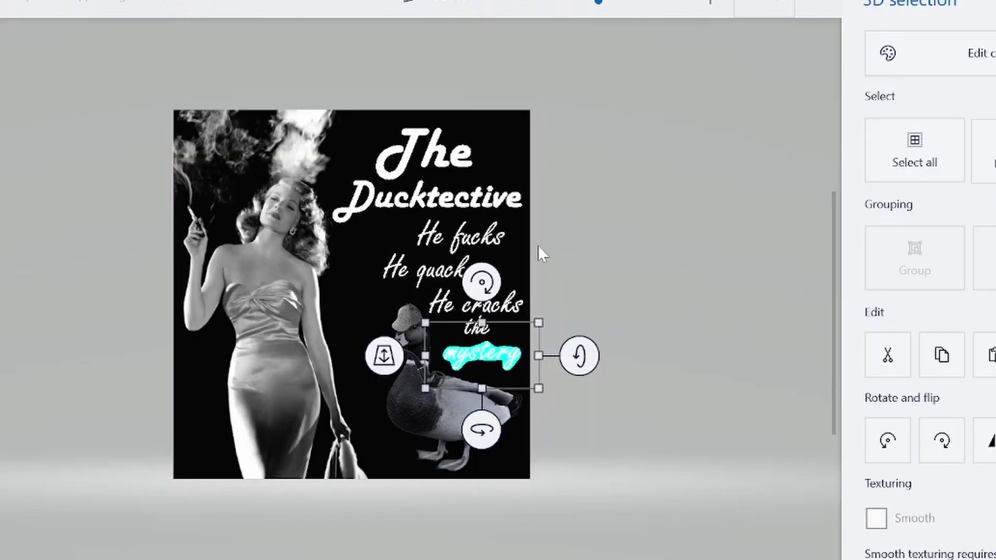
{"action": "left_click", "coordinate": [669, 262]}
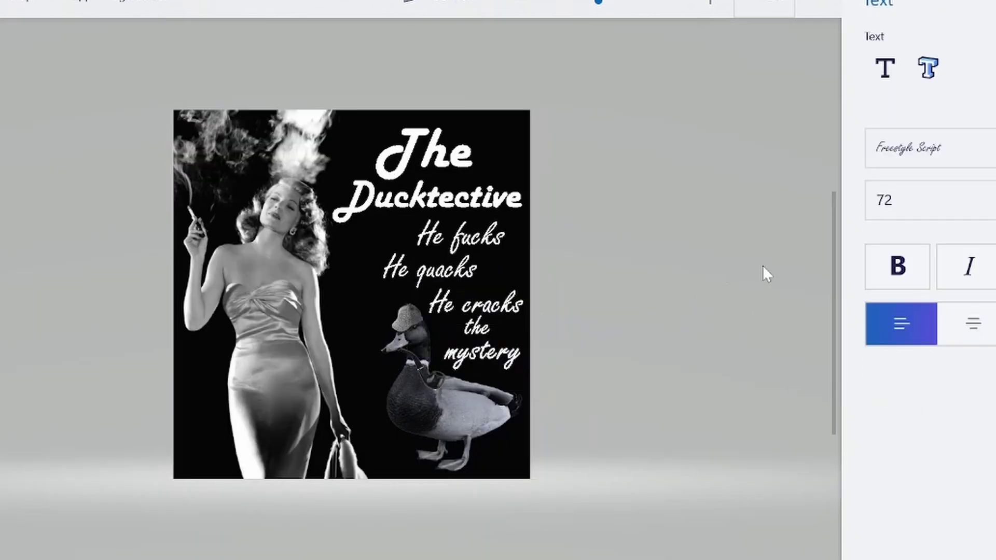
{"action": "scroll", "coordinate": [693, 191], "scroll_direction": "up", "scroll_amount": 1}
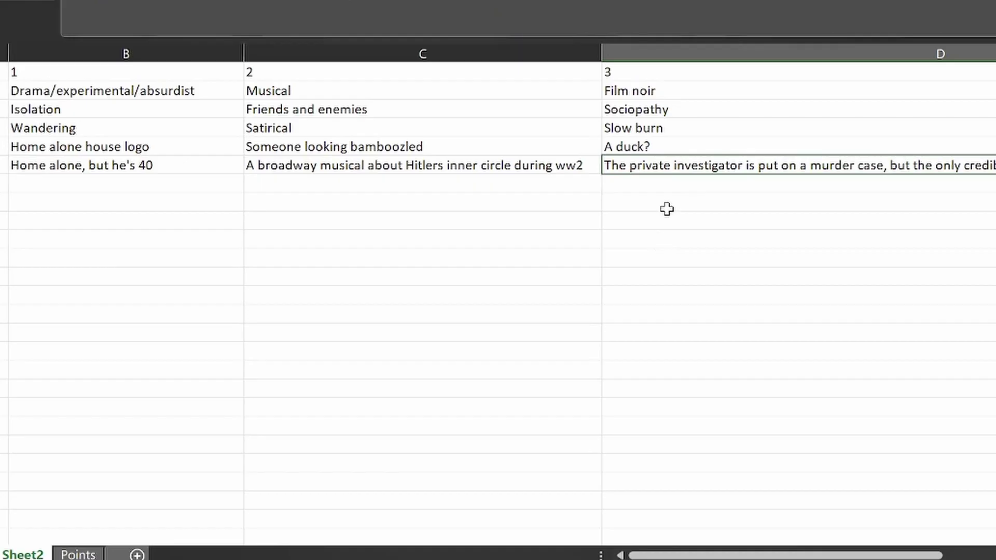
Check the film noir brief's remaining entries in the Excel sheet and compare them with the finished duck poster.
{"action": "left_click", "coordinate": [668, 147]}
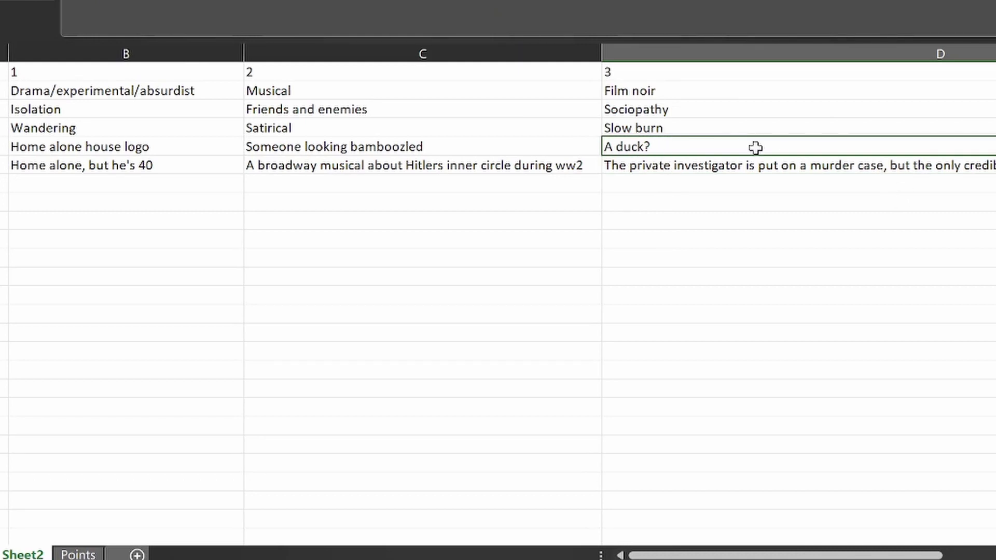
{"action": "left_click", "coordinate": [701, 124]}
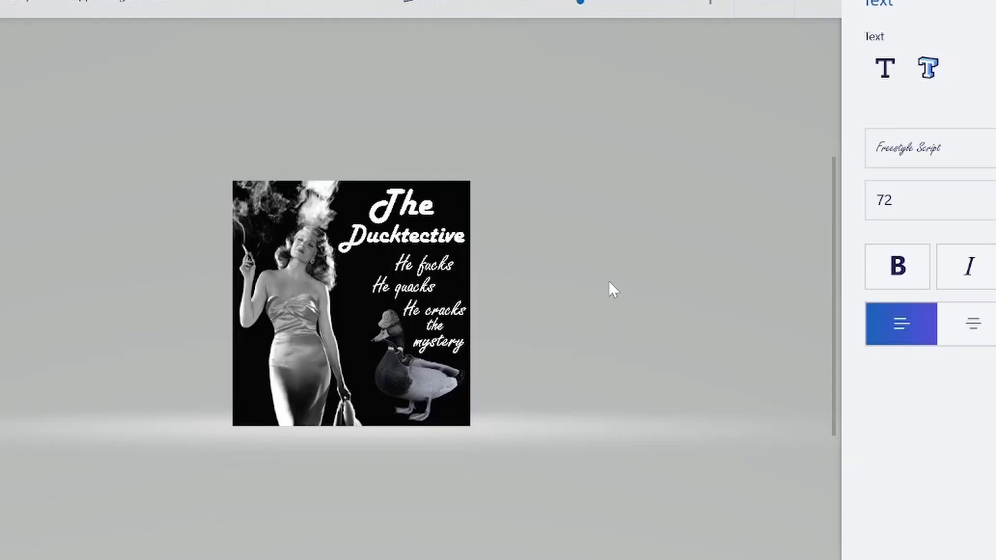
{"action": "scroll", "coordinate": [609, 287], "scroll_direction": "up", "scroll_amount": 3}
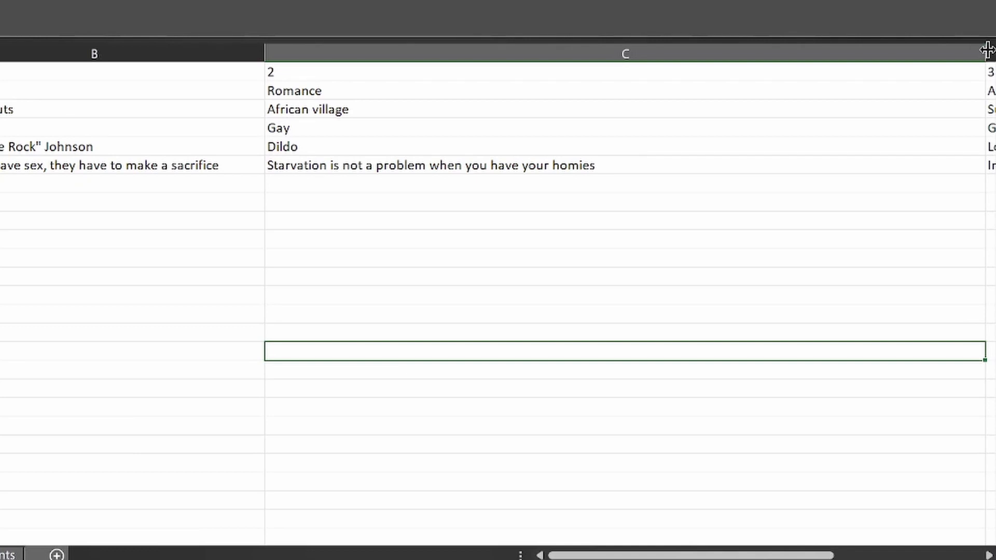
Narrow column C in the next briefs sheet and read through the action superhero brief in column D.
{"action": "left_click_drag", "start_coordinate": [987, 50], "coordinate": [609, 76]}
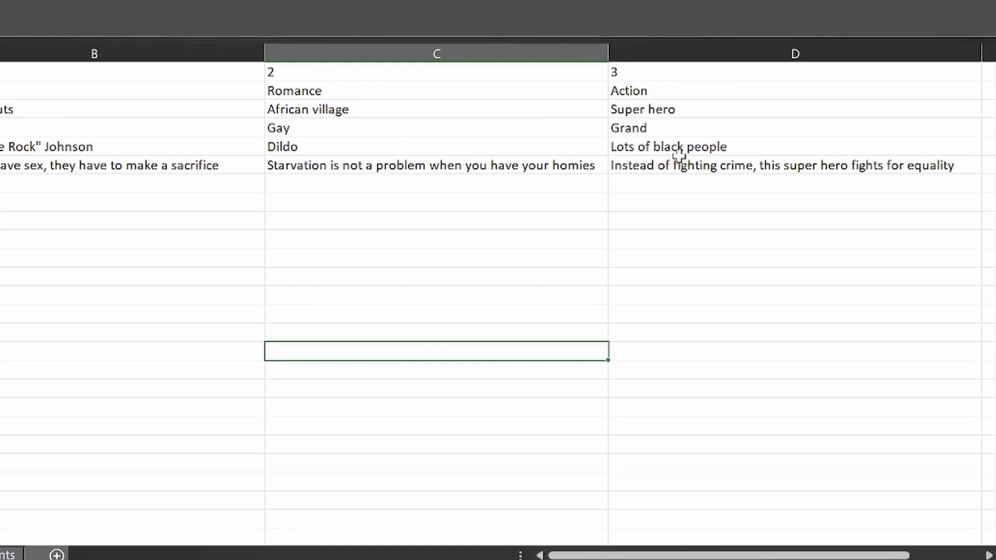
{"action": "left_click", "coordinate": [662, 147]}
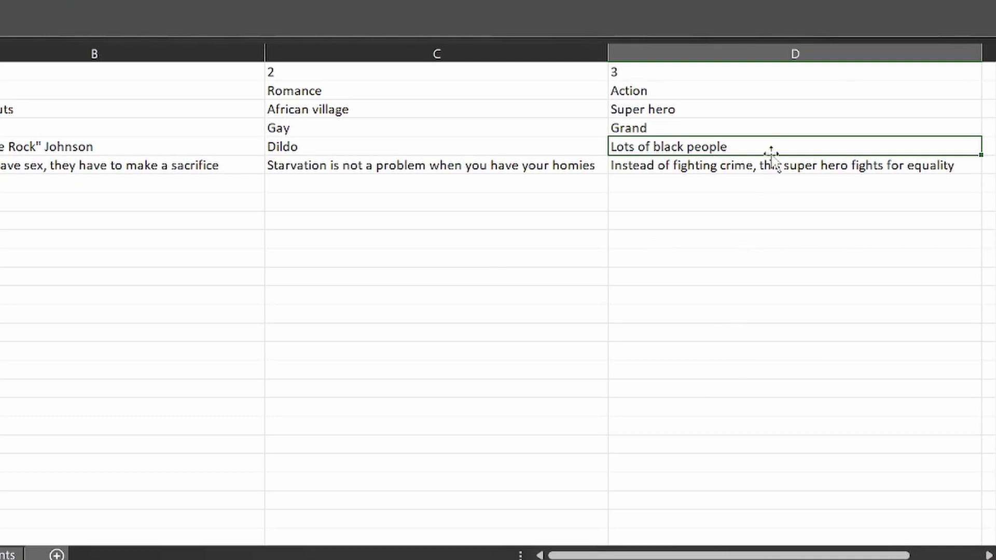
{"action": "left_click", "coordinate": [726, 168]}
{"action": "left_click", "coordinate": [735, 185]}
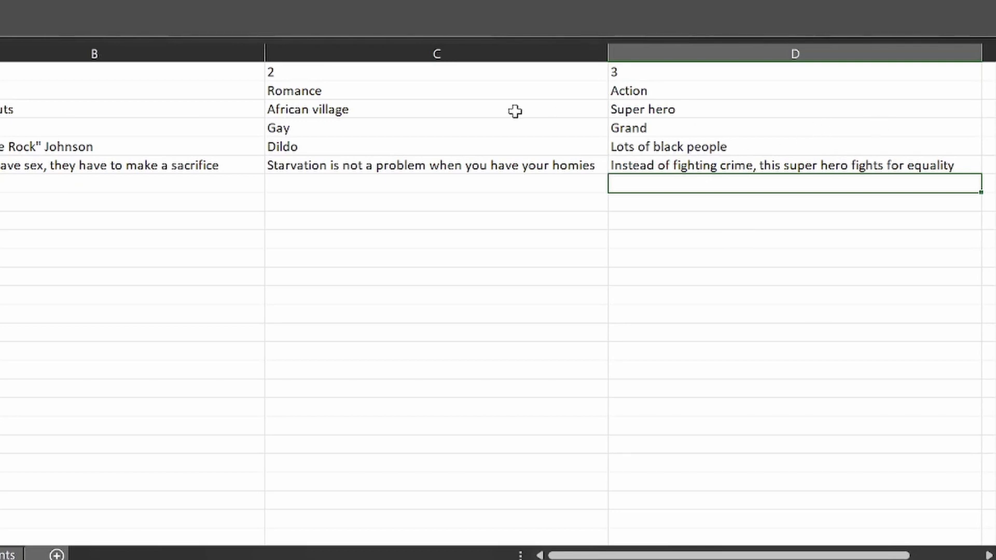
{"action": "left_click", "coordinate": [685, 127]}
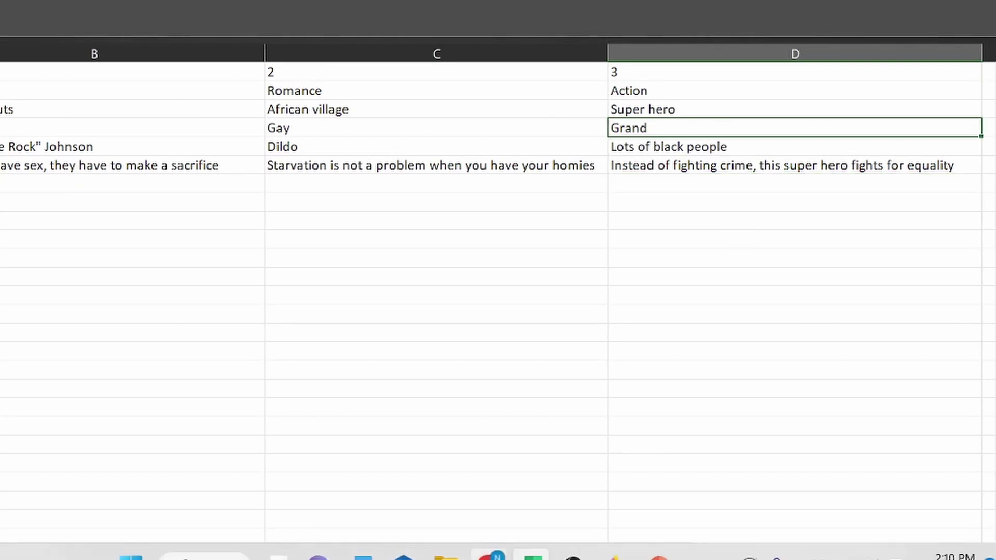
Search Google Images for "malcolm x movie" in a new browser tab and preview the IMDb poster with the large X.
{"action": "left_click", "coordinate": [489, 555]}
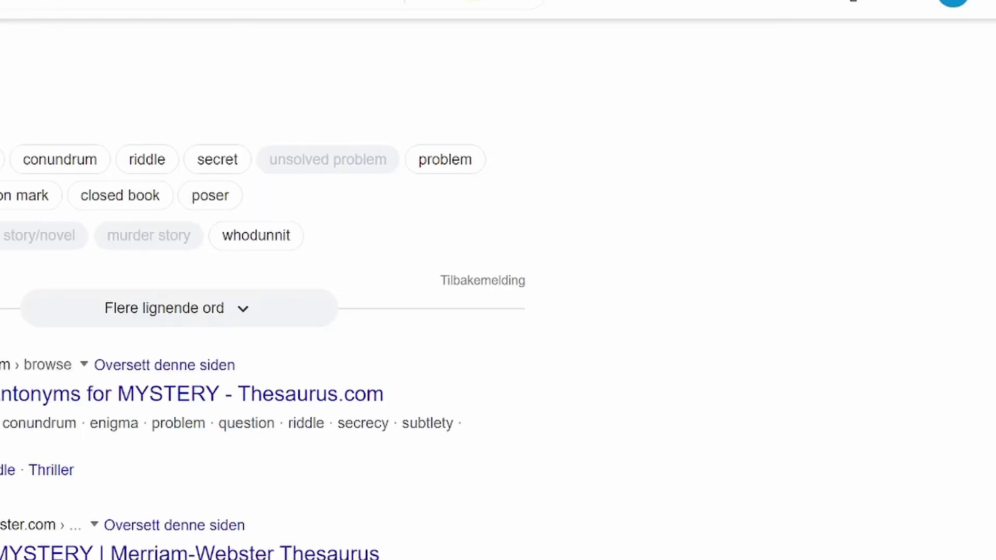
{"action": "key", "text": "ctrl+t"}
{"action": "type", "text": "mal"}
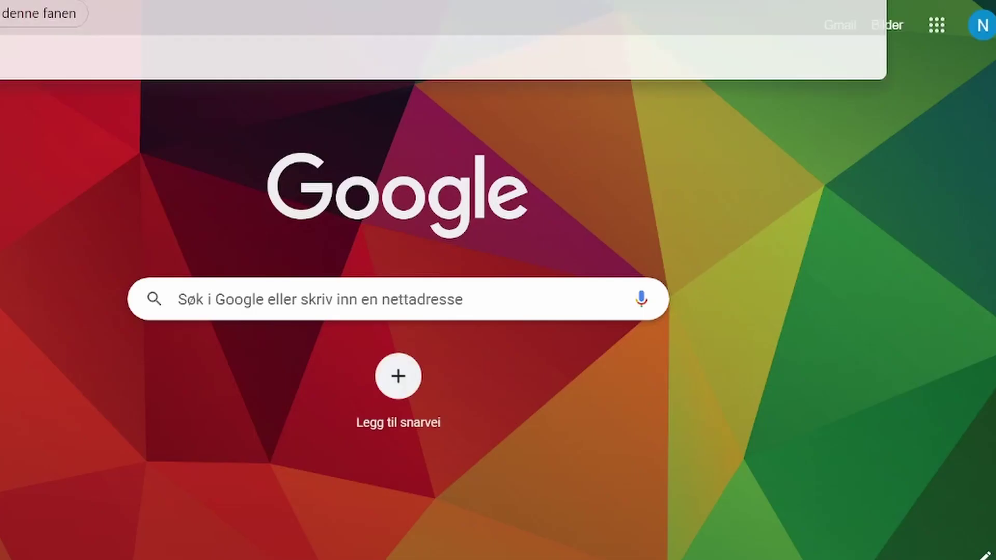
{"action": "type", "text": "colm "}
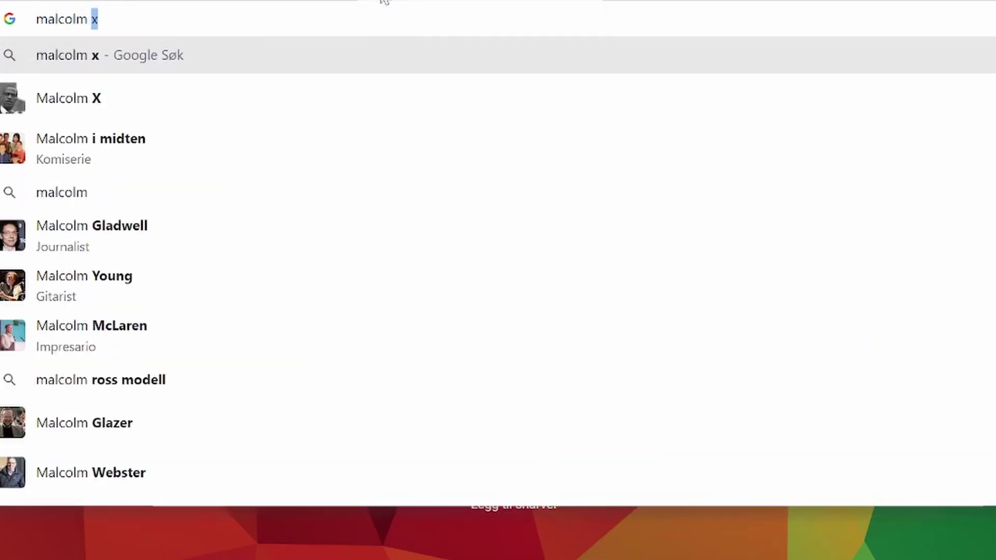
{"action": "type", "text": "x"}
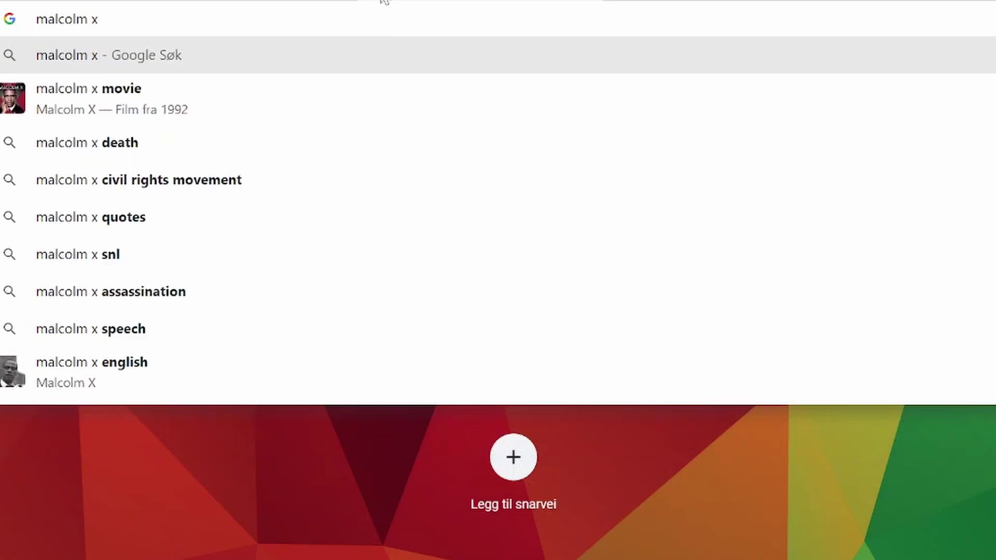
{"action": "type", "text": " movie"}
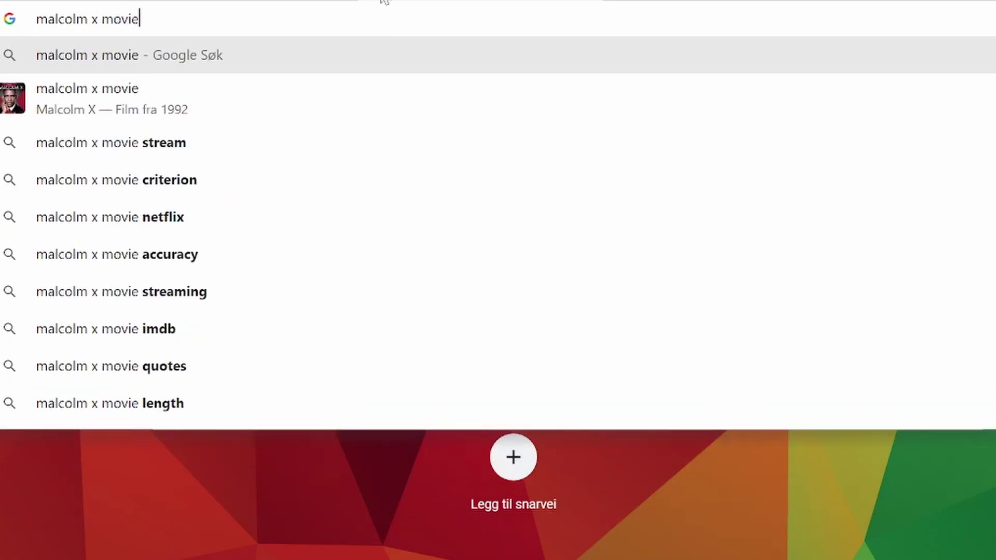
{"action": "key", "text": "Return"}
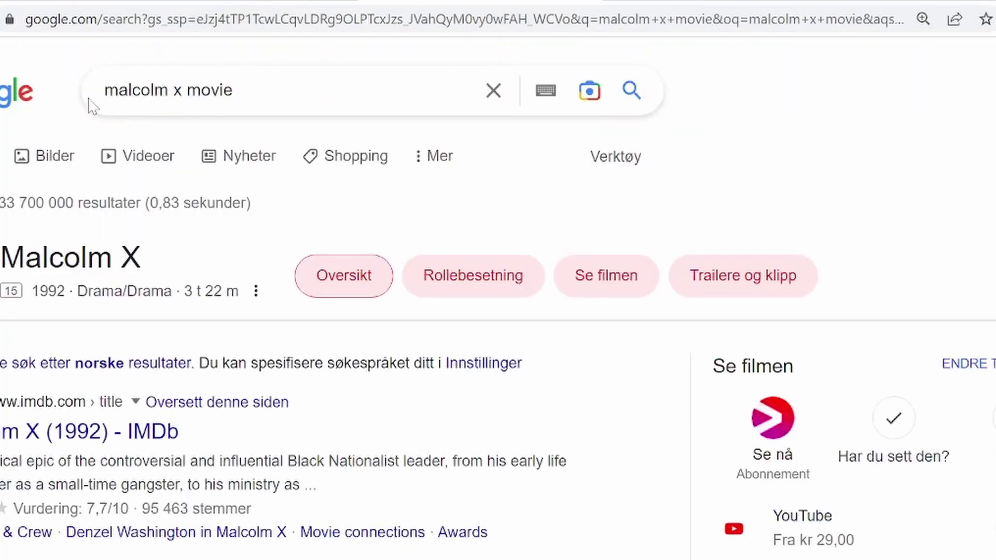
{"action": "left_click", "coordinate": [34, 159]}
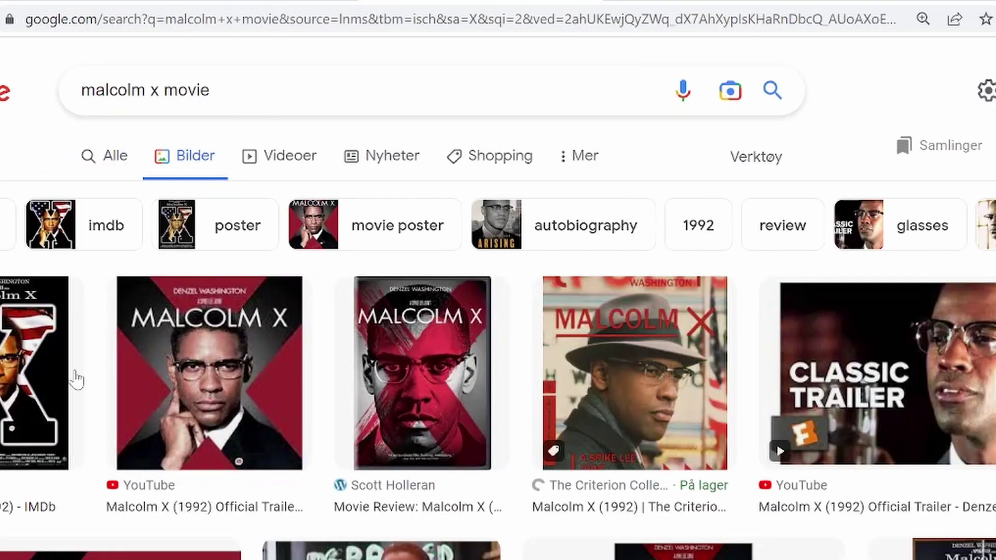
{"action": "left_click", "coordinate": [77, 379]}
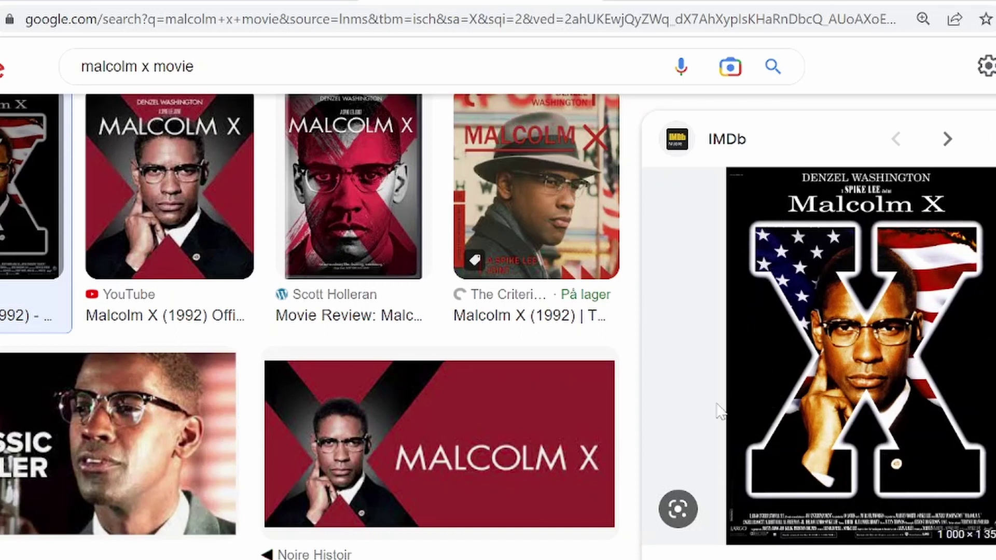
Search Google Images for "black people protest" and "black people protest black and white pic", previewing crowd photos with protest signs.
{"action": "key", "text": "alt+Left"}
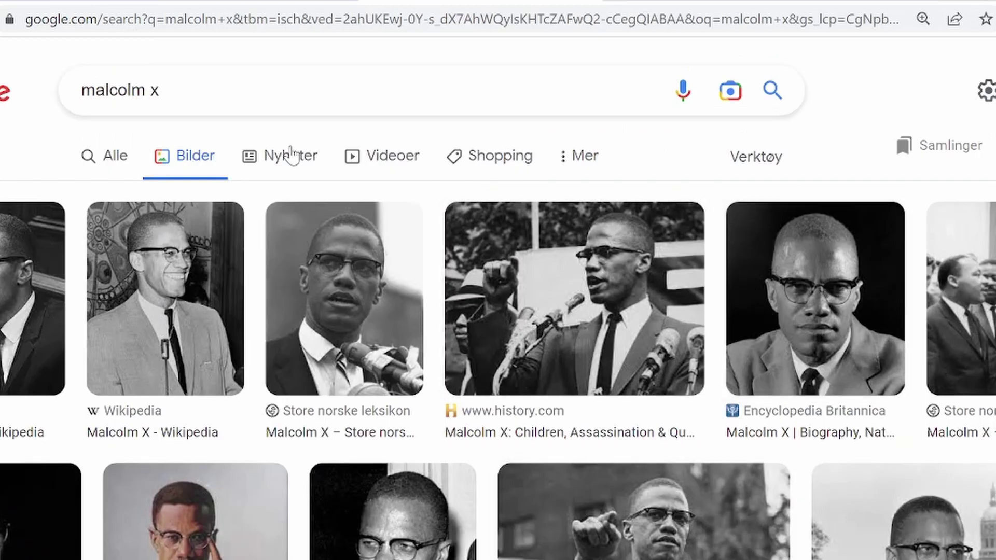
{"action": "left_click", "coordinate": [179, 90]}
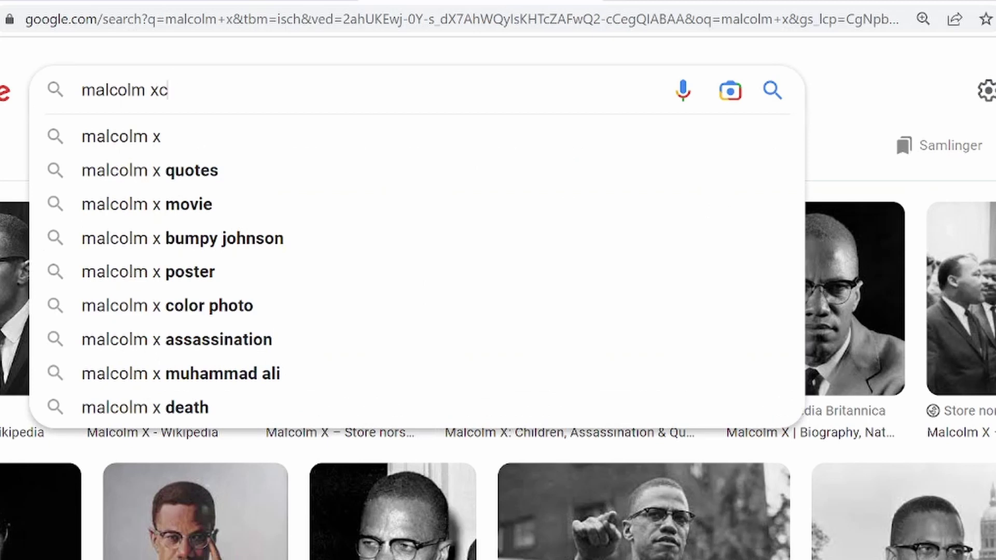
{"action": "type", "text": "ca"}
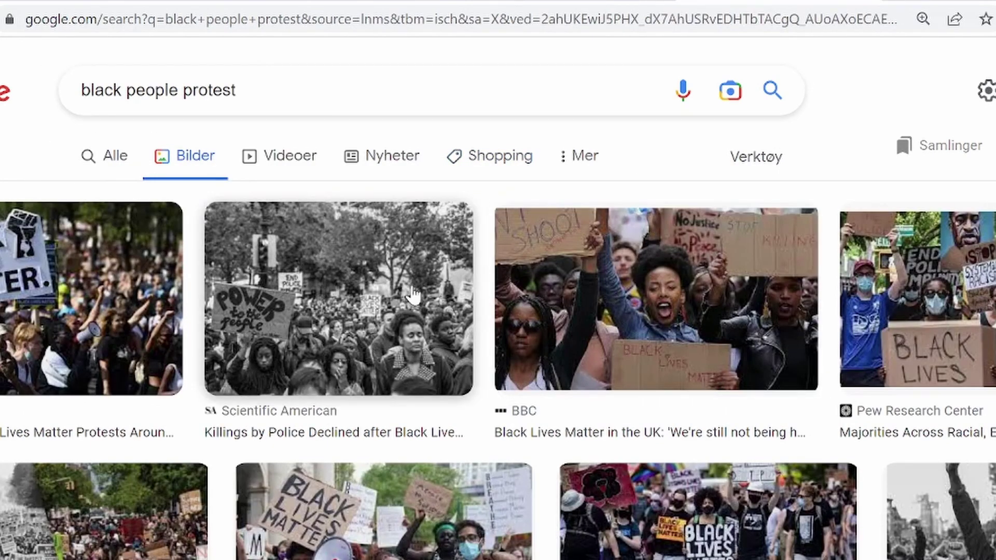
{"action": "left_click", "coordinate": [413, 294]}
{"action": "scroll", "coordinate": [328, 271], "scroll_direction": "down", "scroll_amount": 2}
{"action": "scroll", "coordinate": [389, 276], "scroll_direction": "up", "scroll_amount": 4}
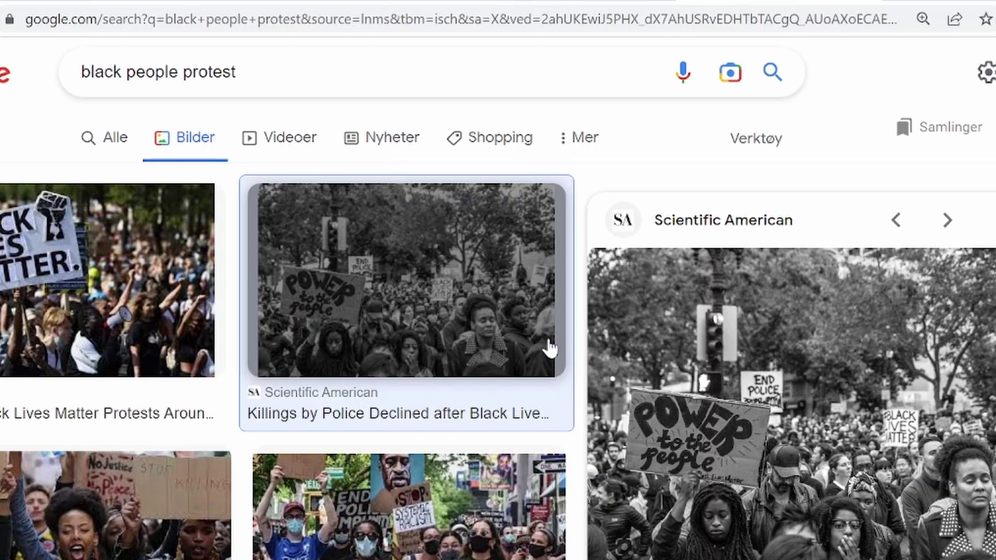
{"action": "scroll", "coordinate": [551, 337], "scroll_direction": "down", "scroll_amount": 5}
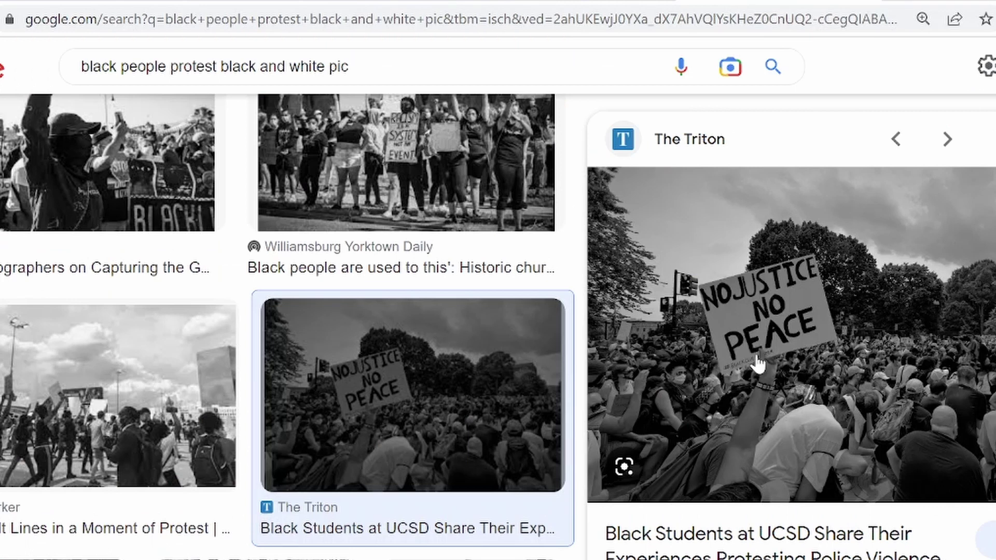
{"action": "scroll", "coordinate": [376, 422], "scroll_direction": "up", "scroll_amount": 5}
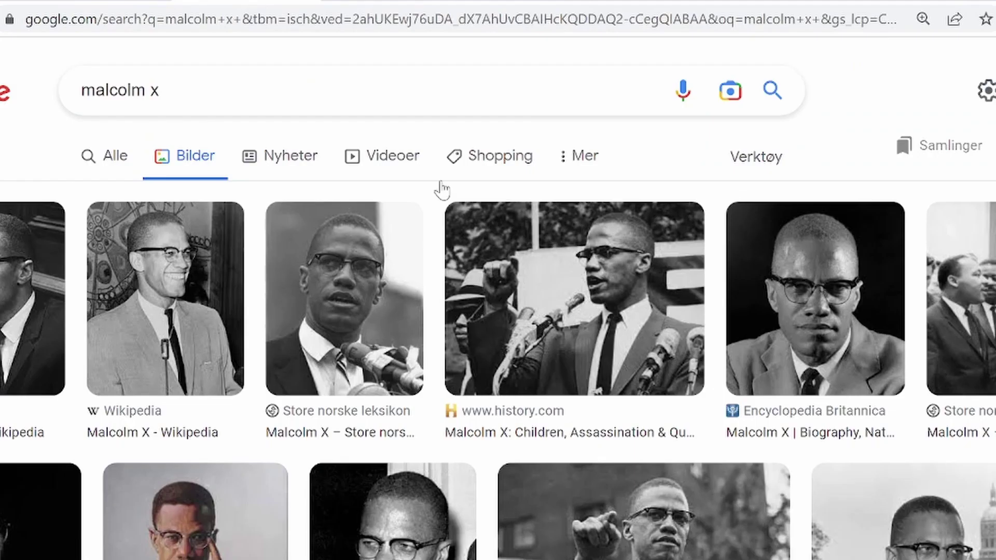
Preview the Encyclopedia Britannica and Store norske leksikon portraits in the "malcolm x" image results.
{"action": "left_click", "coordinate": [797, 339]}
{"action": "right_click", "coordinate": [866, 338]}
{"action": "left_click", "coordinate": [826, 457]}
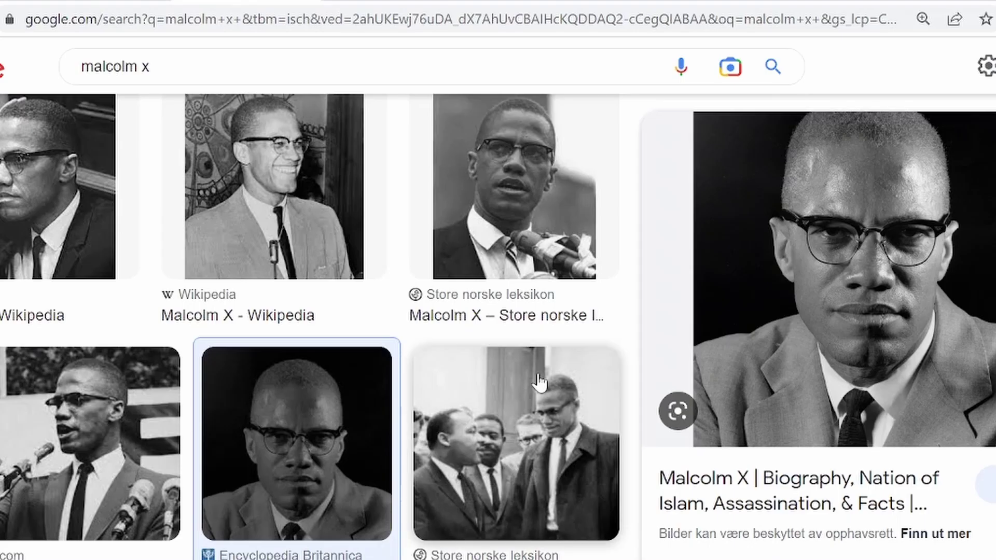
{"action": "scroll", "coordinate": [533, 382], "scroll_direction": "down", "scroll_amount": 5}
{"action": "scroll", "coordinate": [425, 267], "scroll_direction": "up", "scroll_amount": 2}
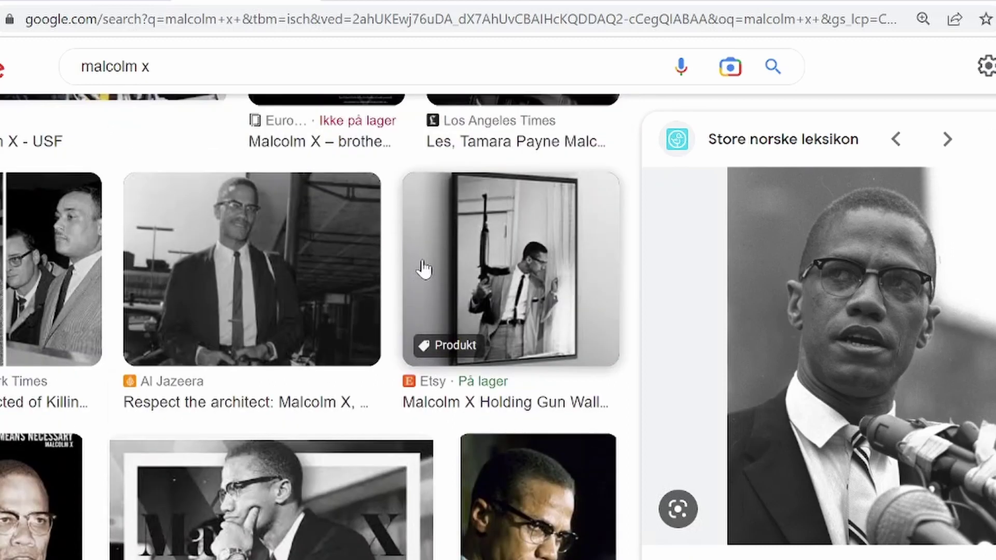
Copy the Al Jazeera photo of Malcolm X, paste it into the Paint 3D poster and place the cut-out figure at its lower centre.
{"action": "left_click", "coordinate": [237, 313]}
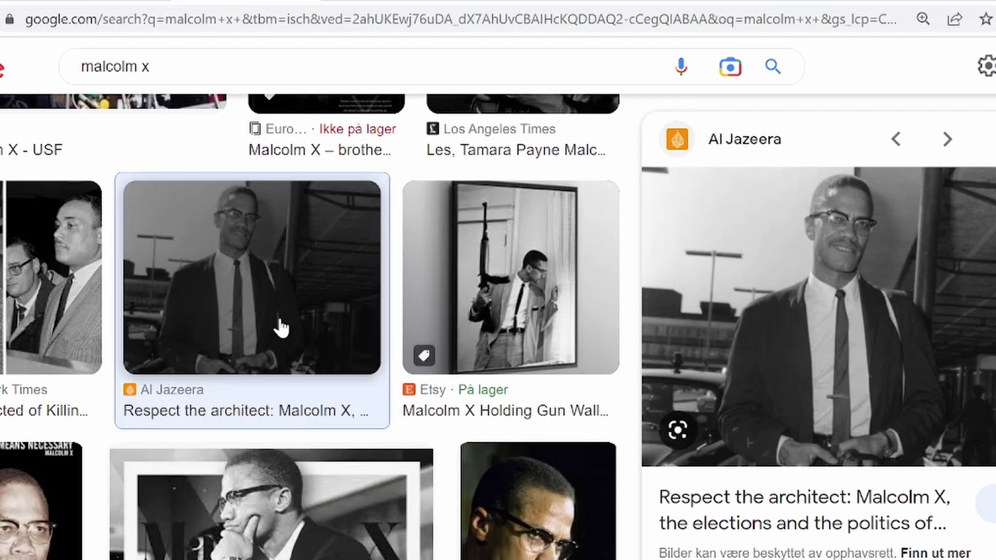
{"action": "right_click", "coordinate": [866, 319]}
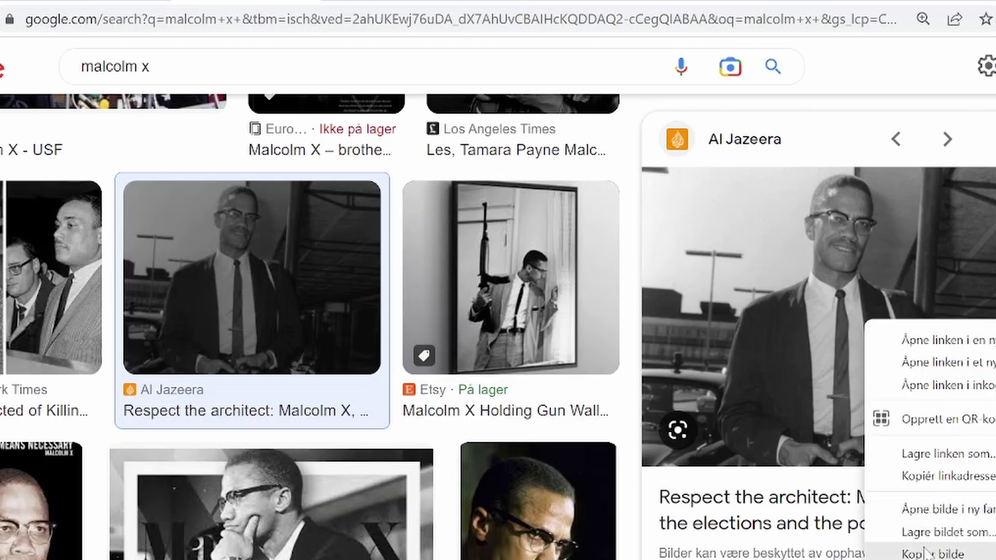
{"action": "left_click", "coordinate": [928, 553]}
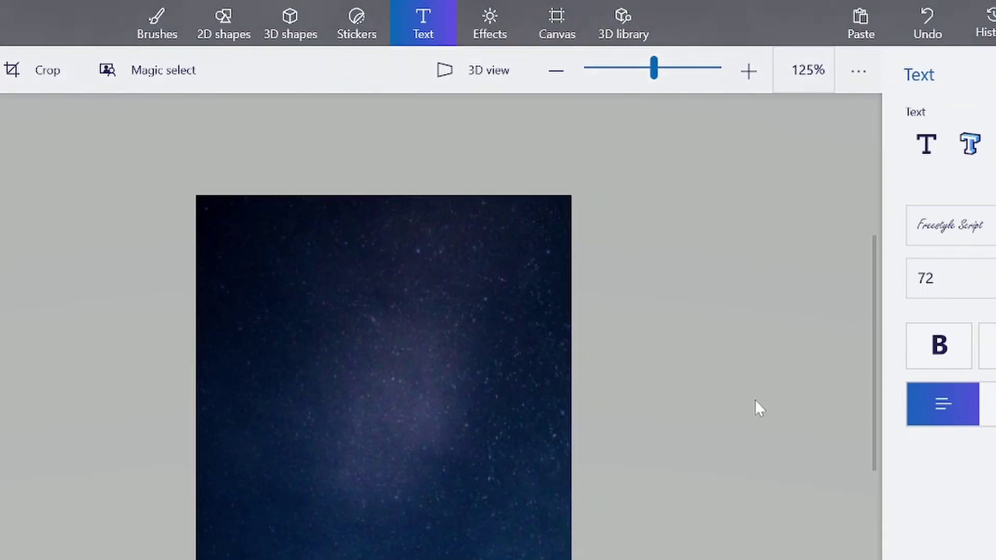
{"action": "key", "text": "ctrl+v"}
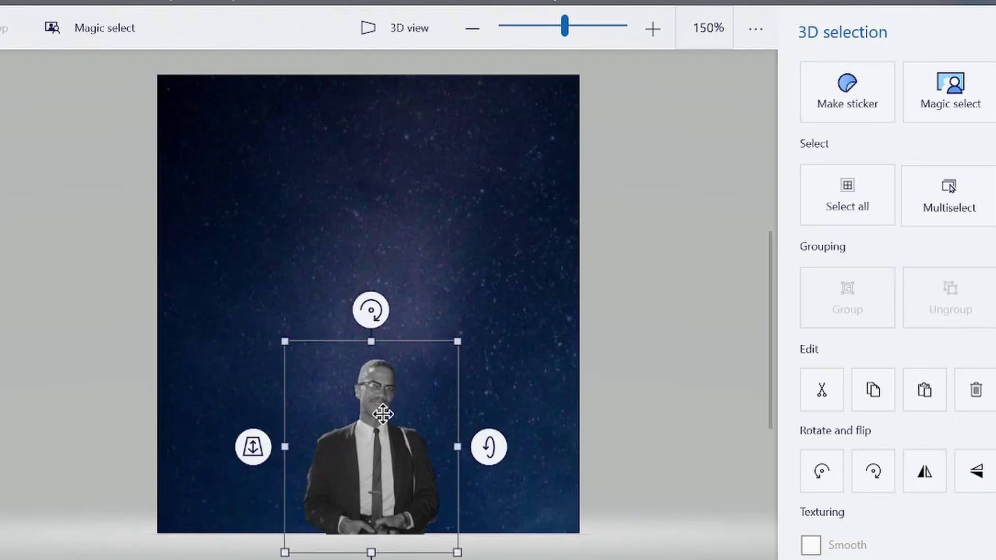
{"action": "left_click", "coordinate": [715, 311]}
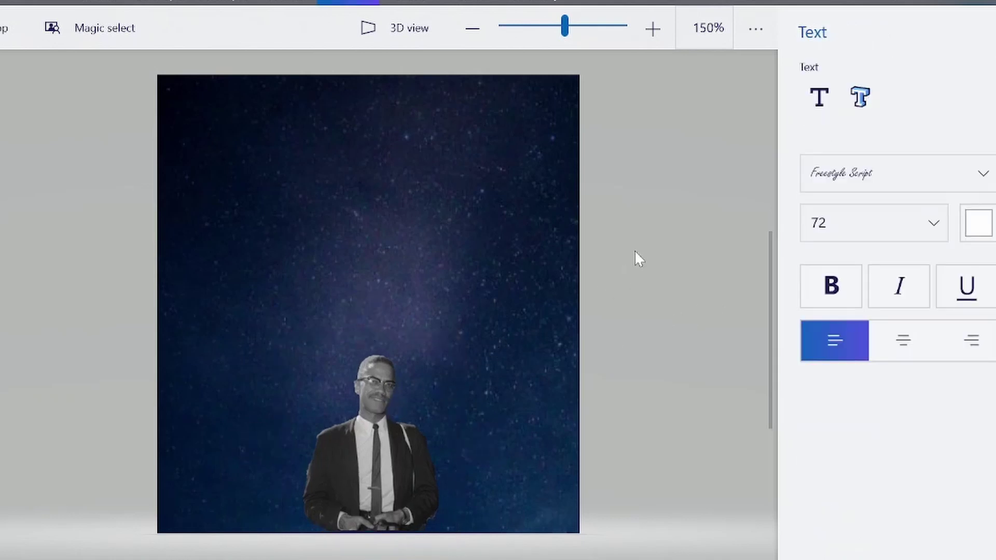
Search Google Images for "ku klux clan" and open the Southern Poverty Law Center photo of three hooded figures.
{"action": "type", "text": "ku klu"}
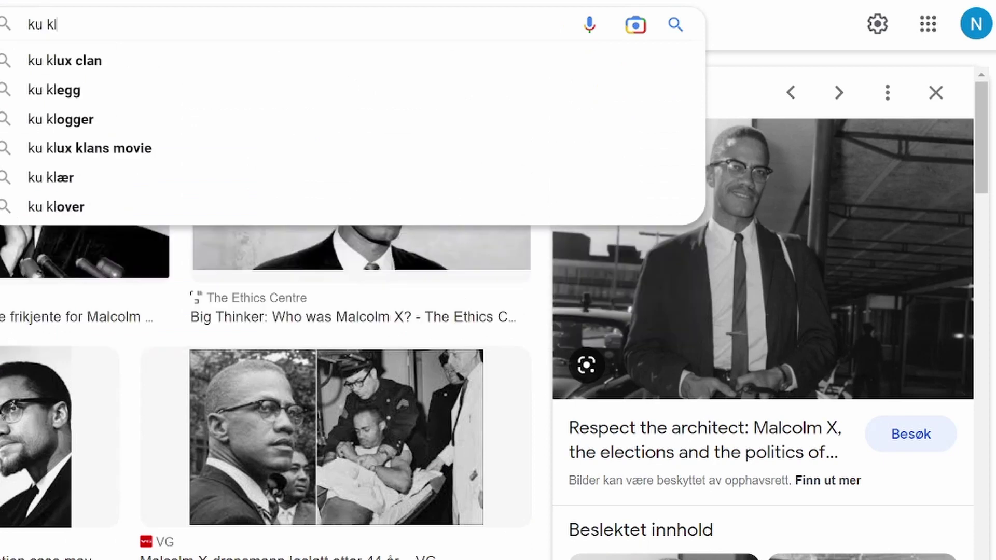
{"action": "key", "text": "Down"}
{"action": "key", "text": "Return"}
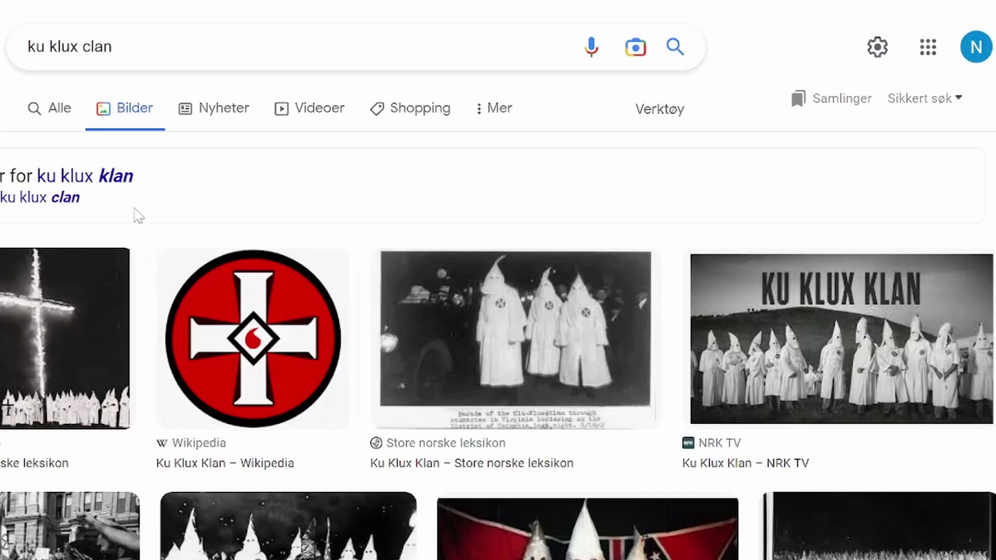
{"action": "scroll", "coordinate": [465, 335], "scroll_direction": "down", "scroll_amount": 6}
{"action": "left_click", "coordinate": [571, 290]}
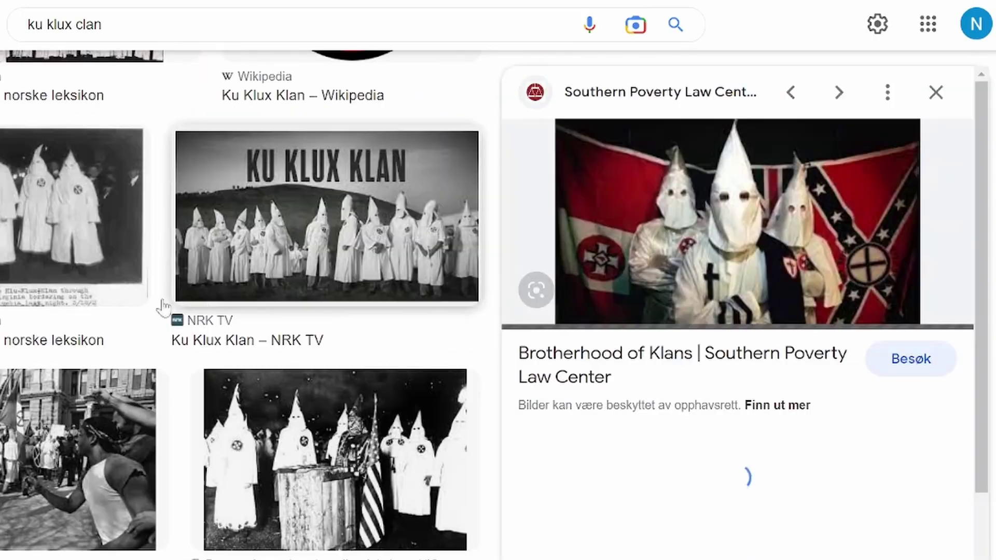
{"action": "scroll", "coordinate": [270, 355], "scroll_direction": "down", "scroll_amount": 10}
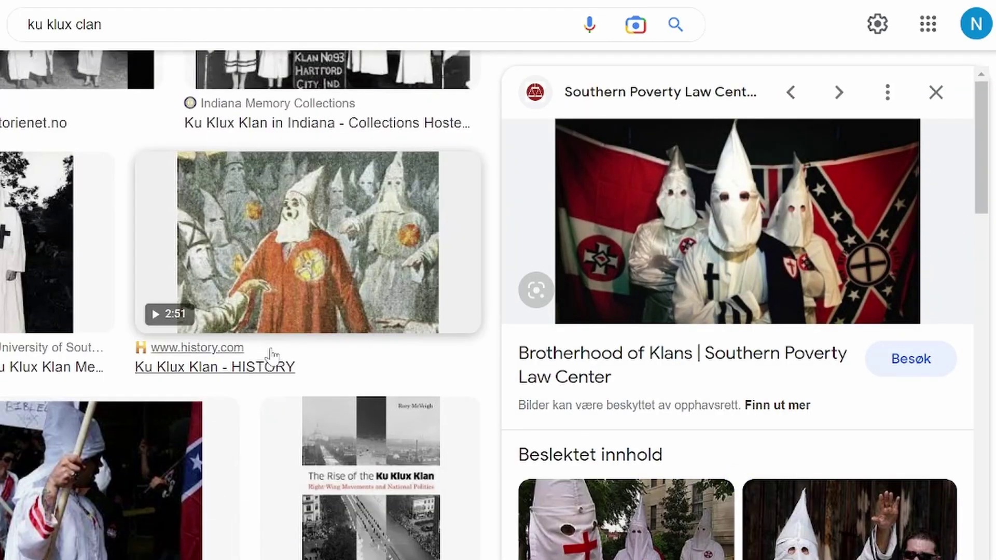
{"action": "scroll", "coordinate": [273, 355], "scroll_direction": "down", "scroll_amount": 5}
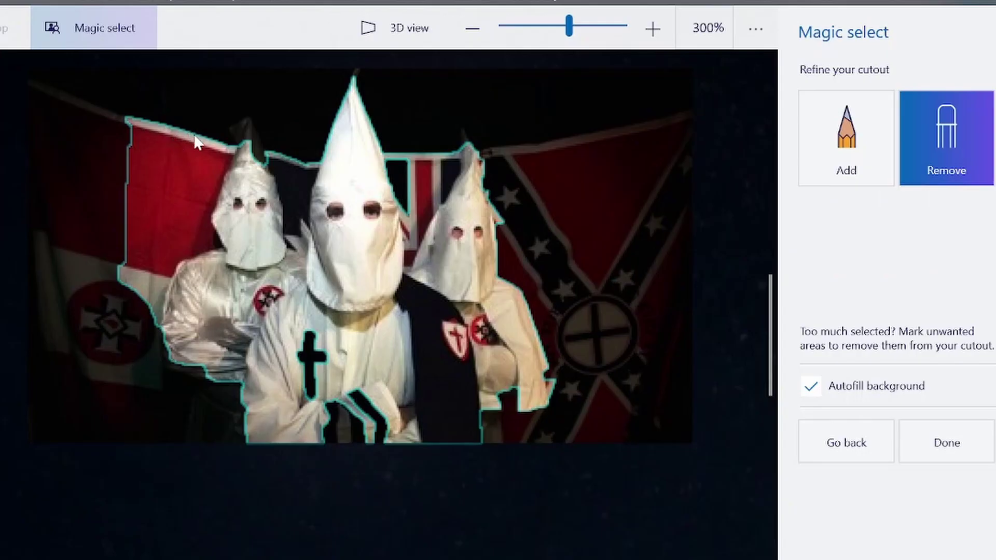
Refine the Magic select cutout in Paint 3D, removing the flags behind the three hooded figures and adding the first figure's hood tip.
{"action": "left_click_drag", "start_coordinate": [201, 132], "coordinate": [126, 307]}
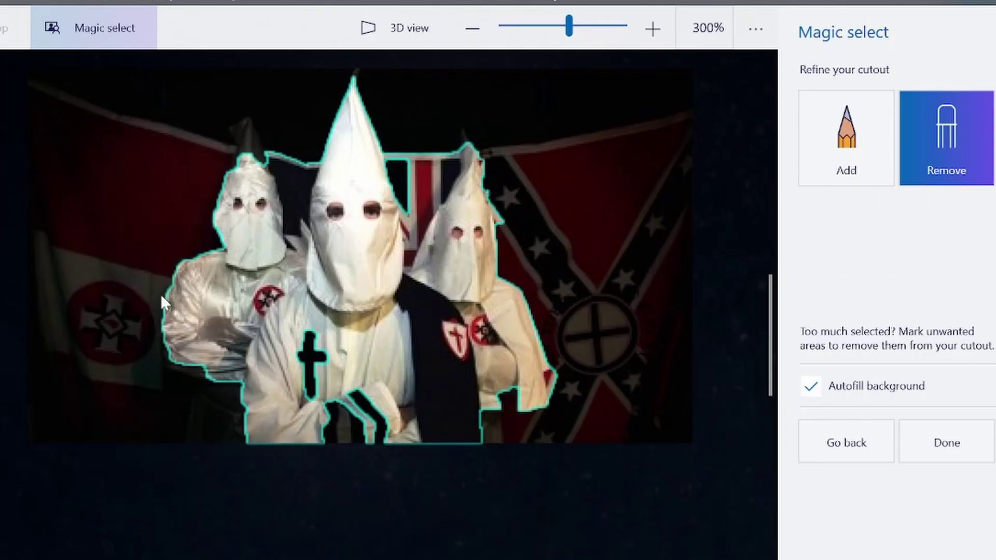
{"action": "left_click", "coordinate": [866, 149]}
{"action": "left_click_drag", "start_coordinate": [250, 132], "coordinate": [256, 171]}
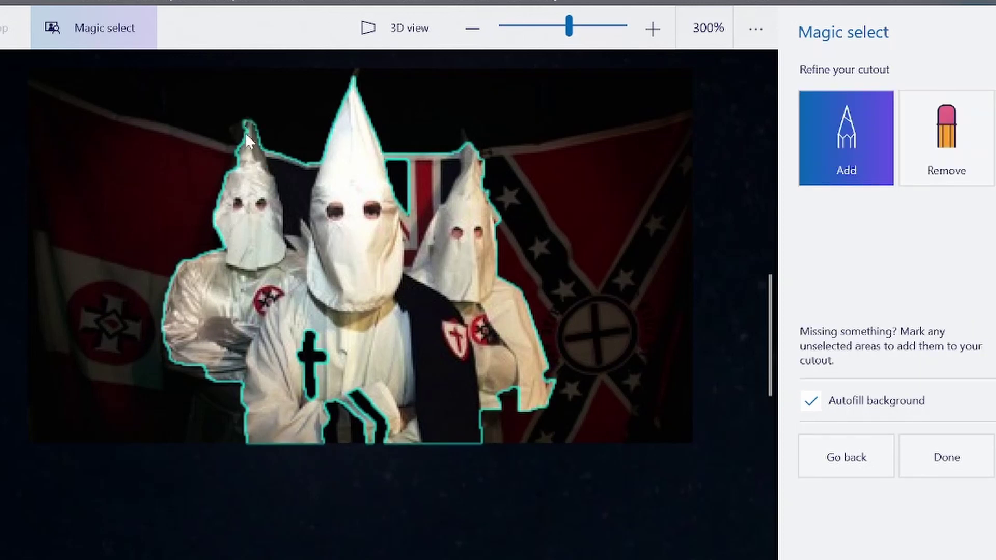
{"action": "left_click_drag", "start_coordinate": [241, 129], "coordinate": [241, 183]}
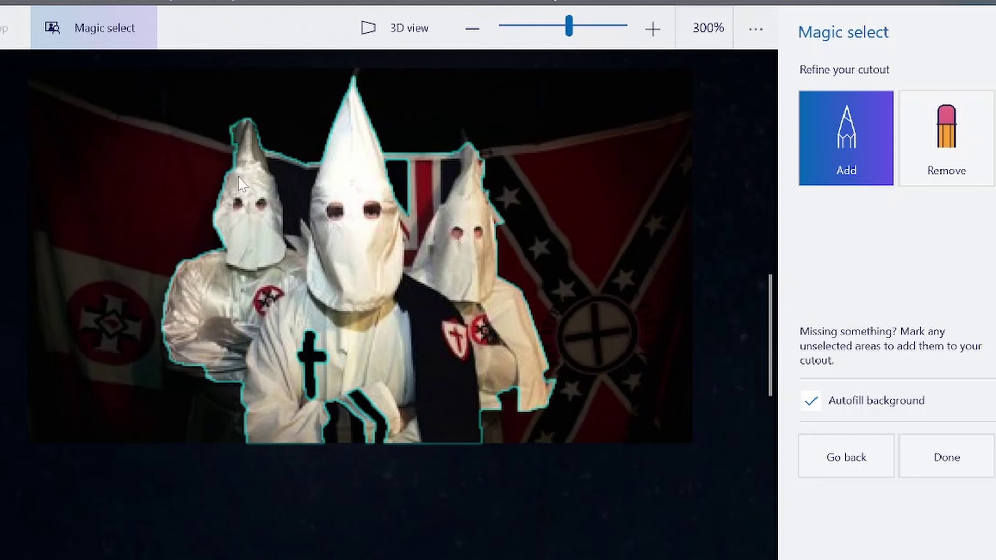
{"action": "left_click", "coordinate": [946, 137]}
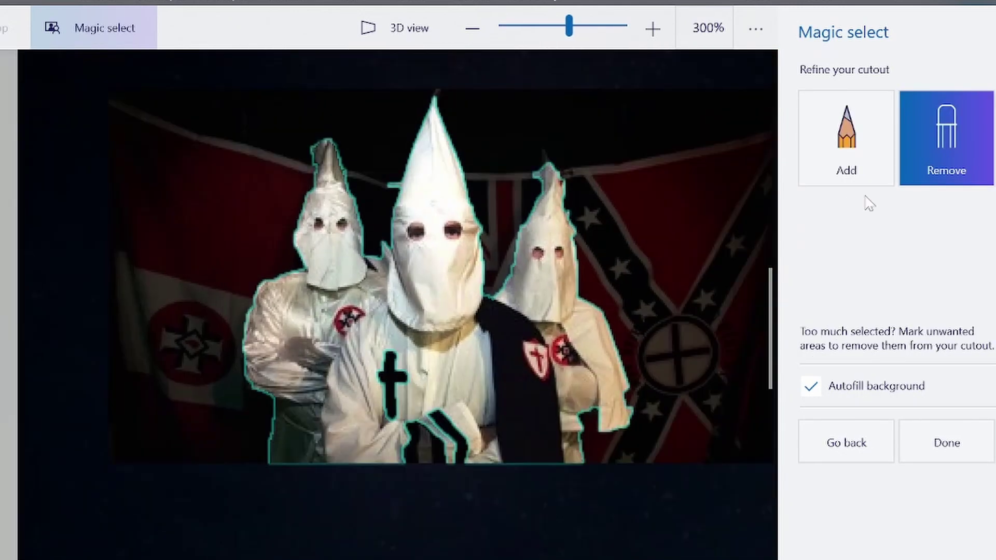
{"action": "left_click", "coordinate": [841, 141]}
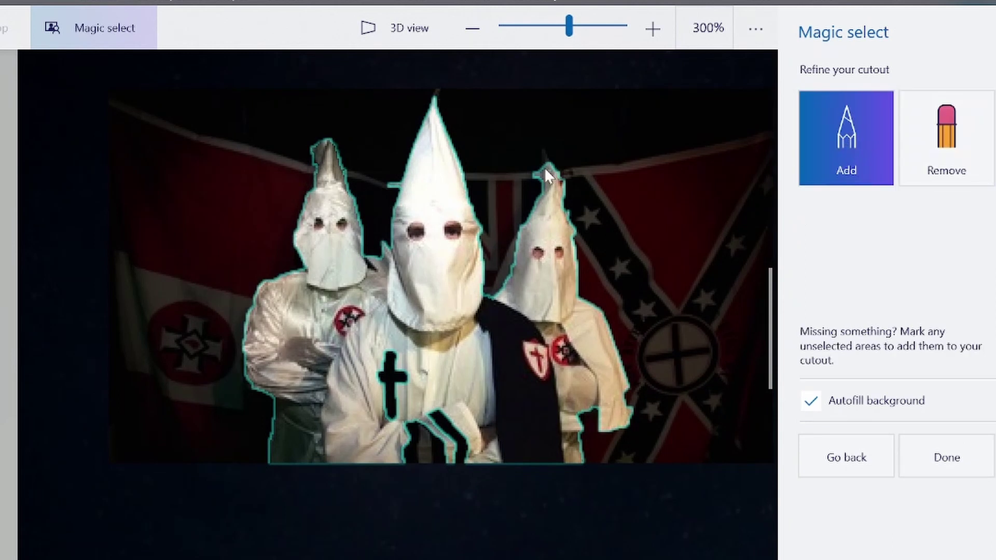
{"action": "scroll", "coordinate": [547, 167], "scroll_direction": "up", "scroll_amount": 1}
{"action": "left_click", "coordinate": [973, 173]}
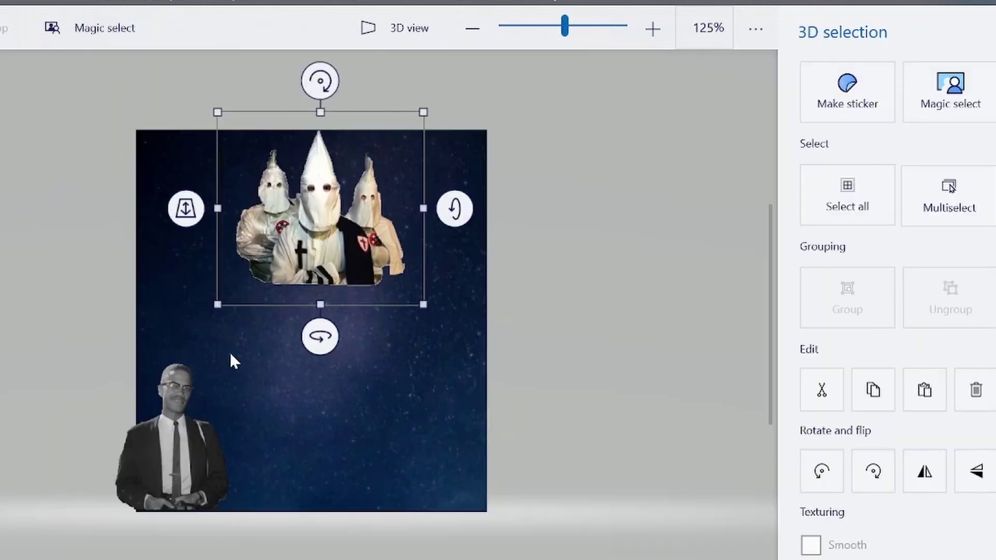
Move the Malcolm X cutout from the poster's lower corner to its bottom centre, beneath the hooded figures.
{"action": "left_click", "coordinate": [158, 463]}
{"action": "left_click_drag", "start_coordinate": [167, 448], "coordinate": [309, 453]}
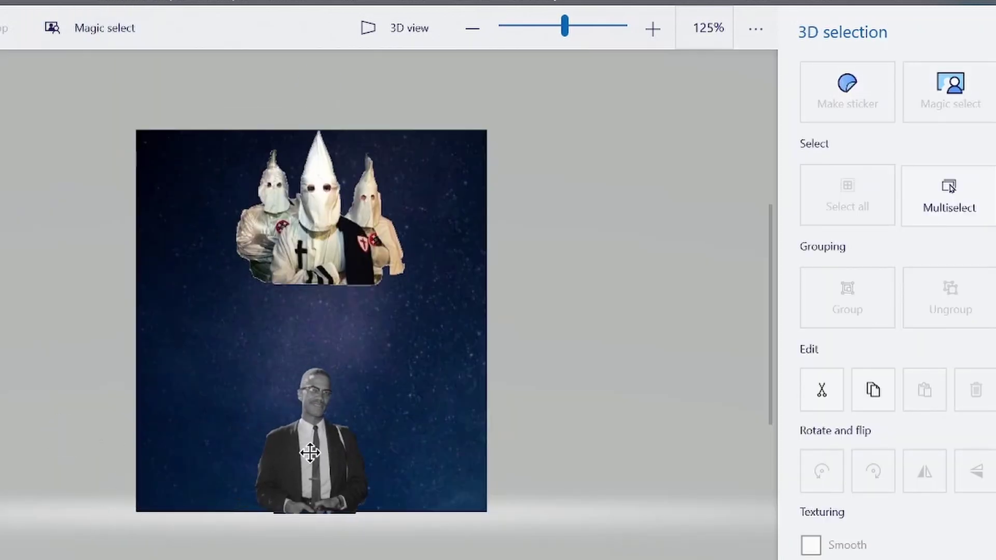
{"action": "left_click", "coordinate": [426, 433]}
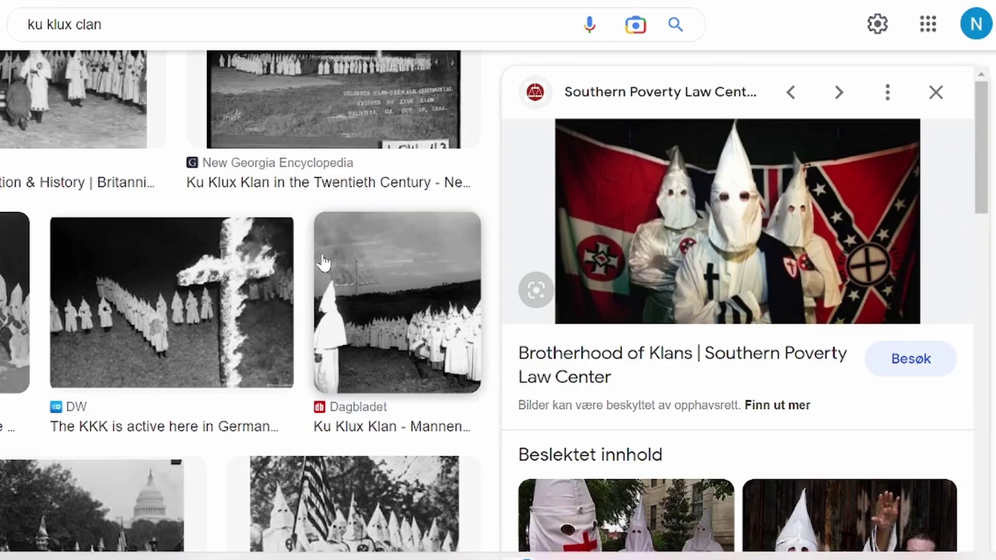
{"action": "scroll", "coordinate": [322, 262], "scroll_direction": "up", "scroll_amount": 1}
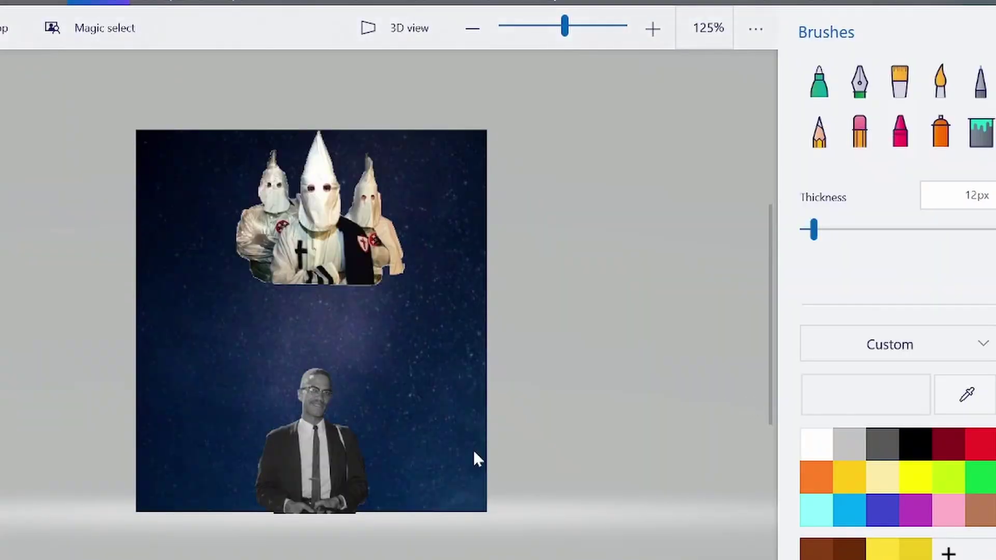
Raise the Malcolm X cutout toward the hooded figures, leaving empty space along the poster's bottom edge.
{"action": "scroll", "coordinate": [419, 447], "scroll_direction": "up", "scroll_amount": 1}
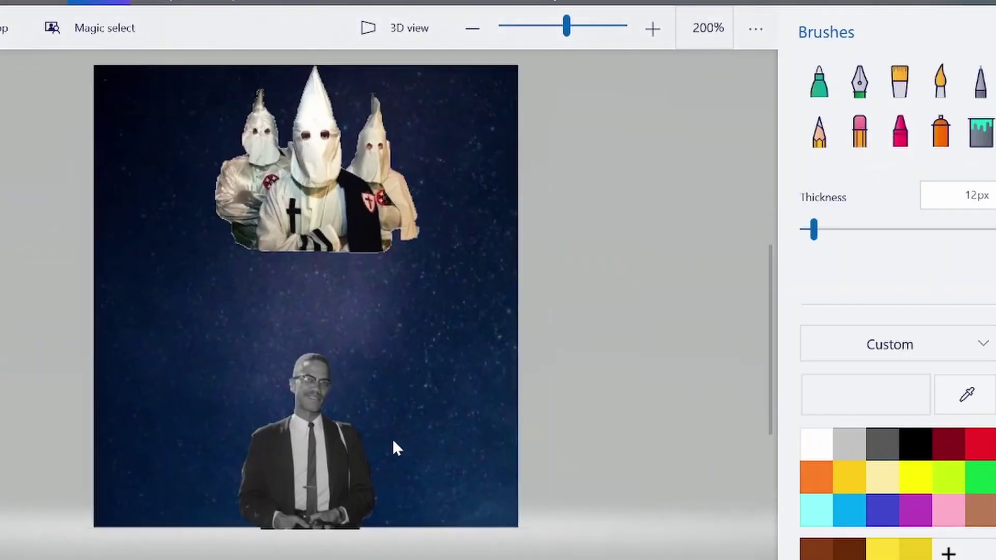
{"action": "scroll", "coordinate": [419, 447], "scroll_direction": "up", "scroll_amount": 2}
{"action": "left_click", "coordinate": [244, 456]}
{"action": "left_click_drag", "start_coordinate": [249, 460], "coordinate": [258, 378]}
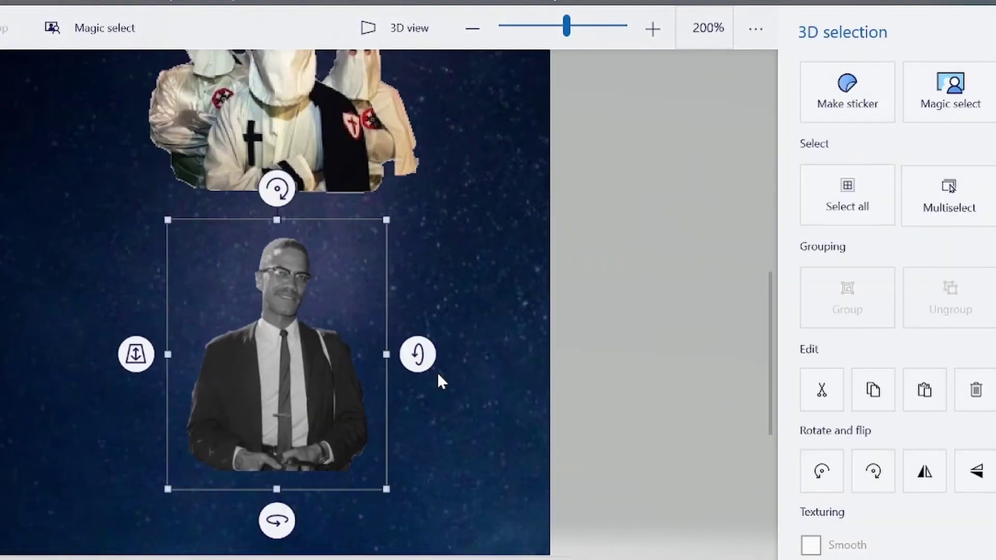
{"action": "left_click", "coordinate": [703, 354]}
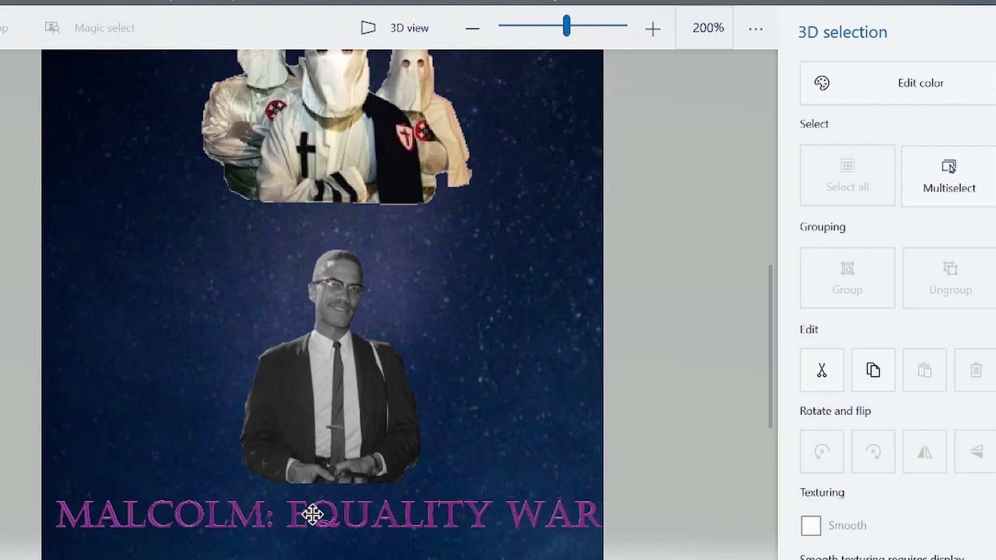
Shift the "MALCOLM: EQUALITY WAR" title slightly lower and bring the Malcolm X cutout down closer to it.
{"action": "left_click", "coordinate": [337, 513]}
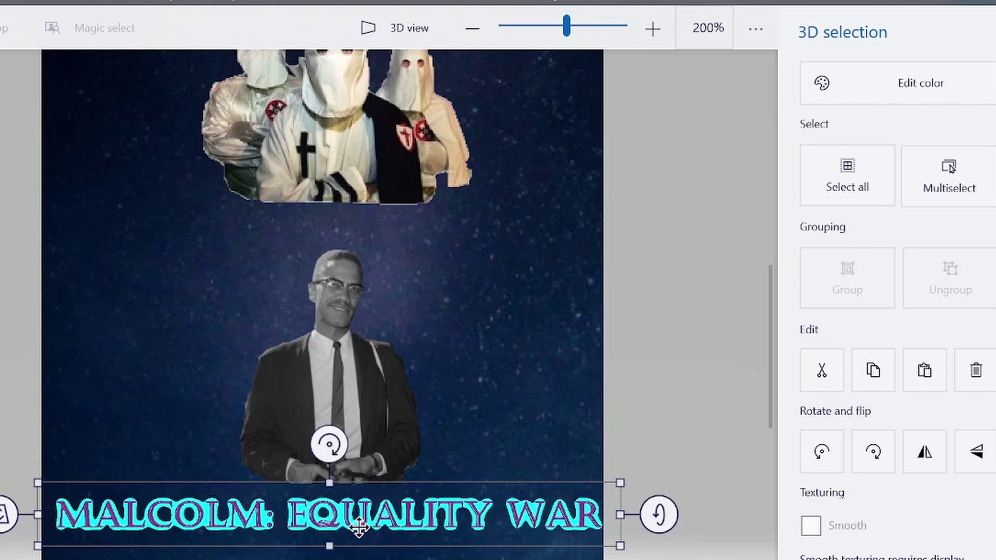
{"action": "key", "text": "Escape"}
{"action": "left_click_drag", "start_coordinate": [362, 526], "coordinate": [357, 540]}
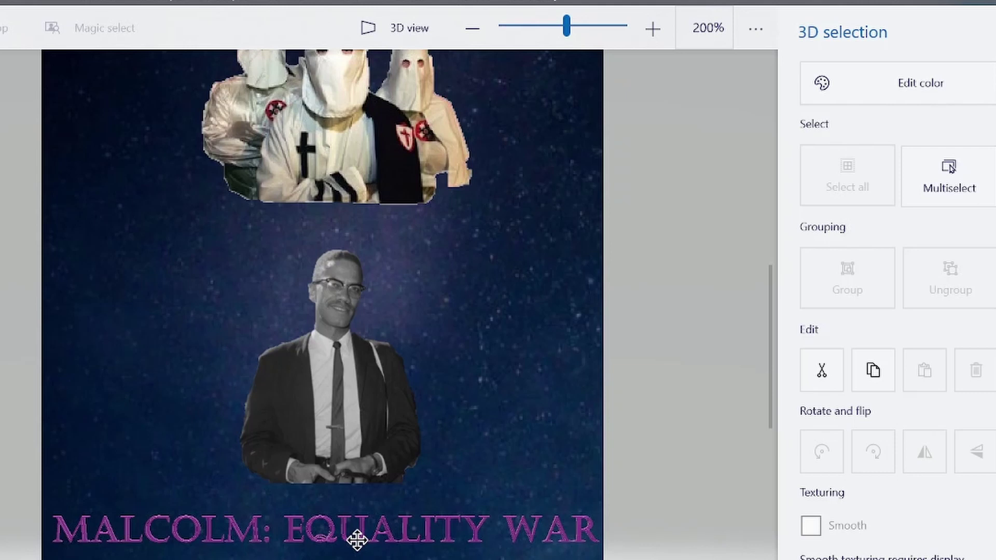
{"action": "mouse_move", "coordinate": [357, 540]}
{"action": "left_mouse_down"}
{"action": "mouse_move", "coordinate": [366, 540]}
{"action": "mouse_move", "coordinate": [360, 550]}
{"action": "left_mouse_up"}
{"action": "left_click_drag", "start_coordinate": [335, 375], "coordinate": [351, 398]}
{"action": "scroll", "coordinate": [769, 333], "scroll_direction": "down", "scroll_amount": 3}
{"action": "left_click", "coordinate": [310, 120]}
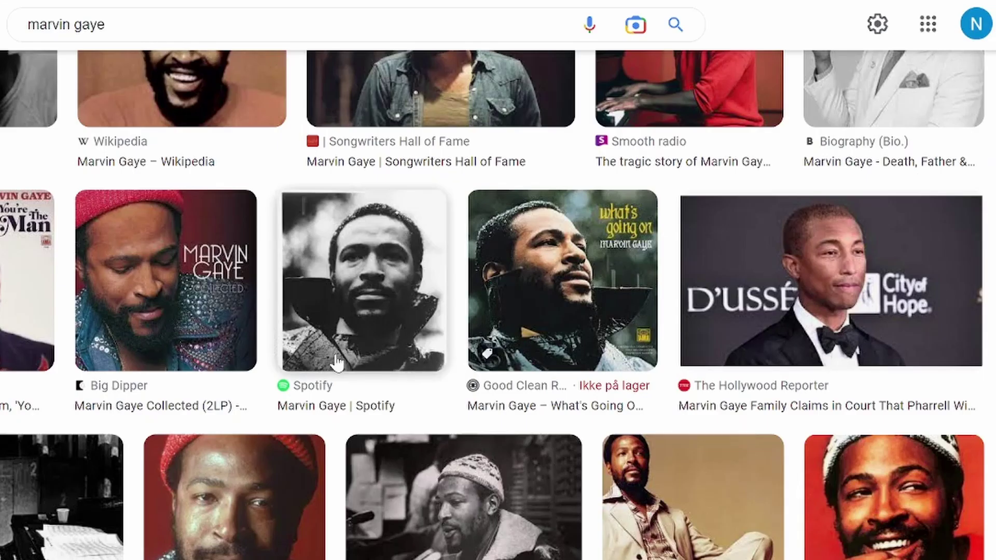
Browse web images of Marvin Gaye and copy the full-body photo in the red suit with raised arms.
{"action": "scroll", "coordinate": [334, 352], "scroll_direction": "down", "scroll_amount": 2}
{"action": "scroll", "coordinate": [340, 352], "scroll_direction": "up", "scroll_amount": 4}
{"action": "scroll", "coordinate": [339, 353], "scroll_direction": "up", "scroll_amount": 3}
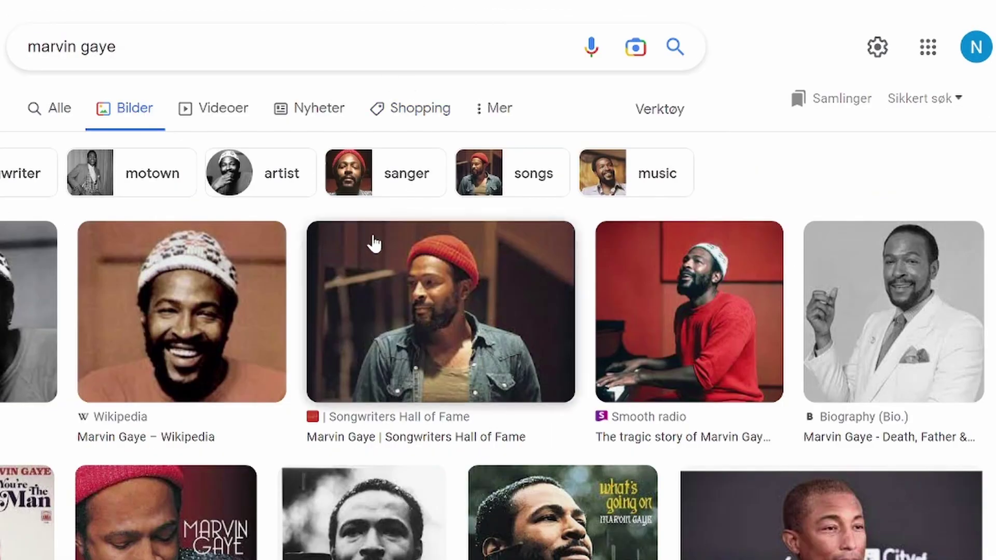
{"action": "scroll", "coordinate": [217, 263], "scroll_direction": "down", "scroll_amount": 7}
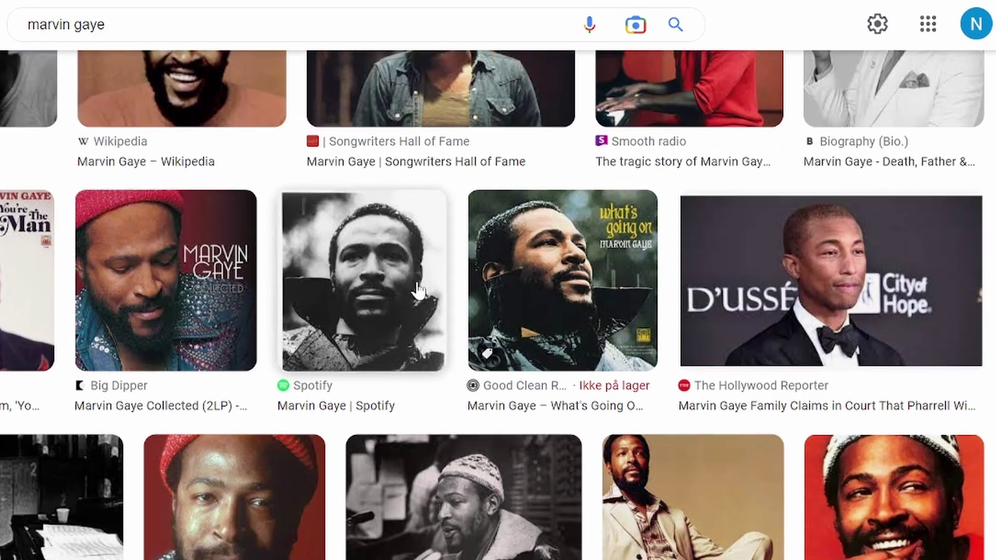
{"action": "scroll", "coordinate": [438, 312], "scroll_direction": "down", "scroll_amount": 5}
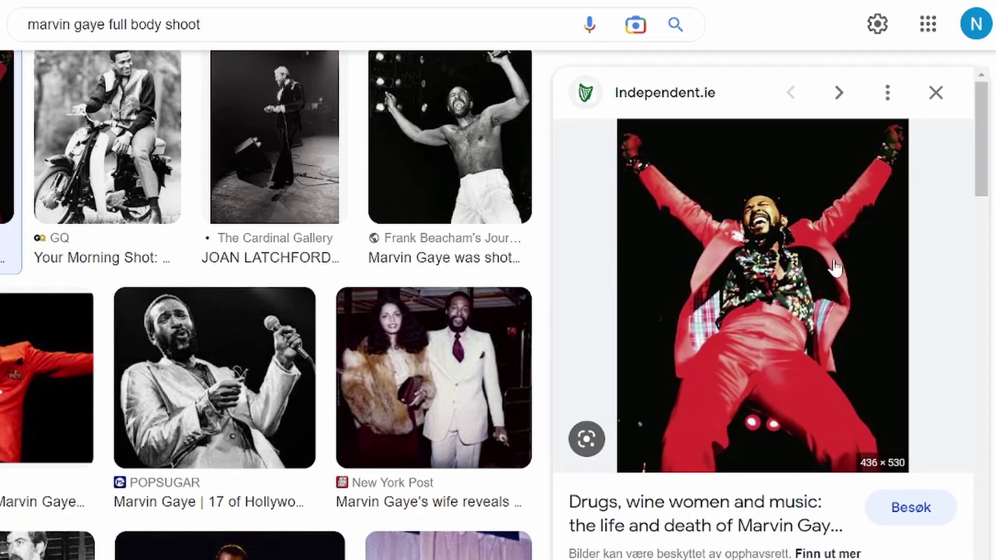
{"action": "right_click", "coordinate": [775, 304]}
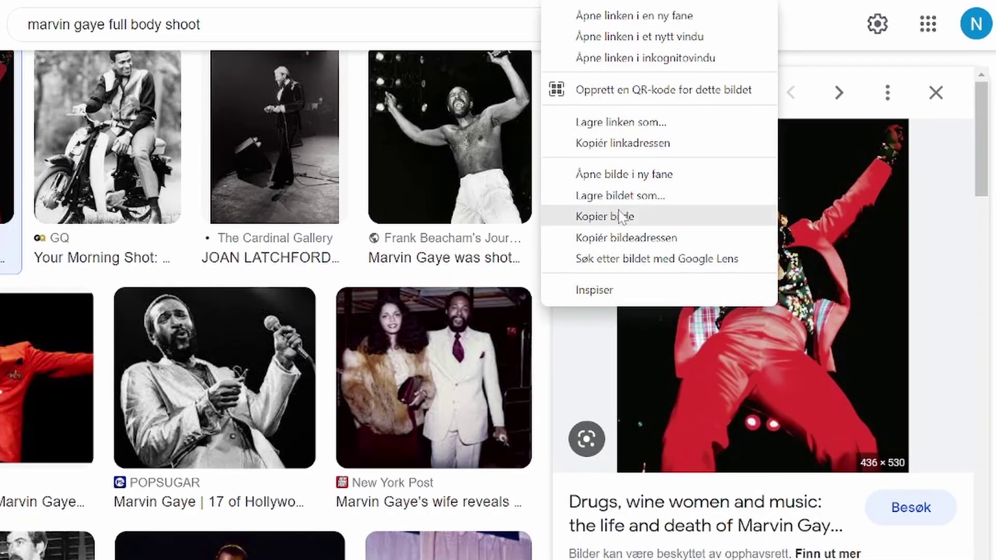
{"action": "left_click", "coordinate": [620, 217]}
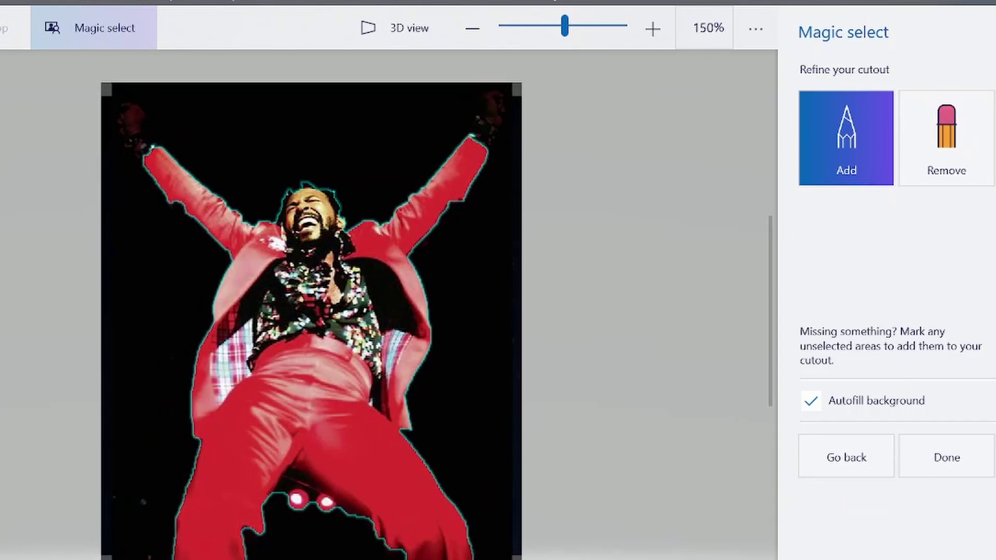
In Paint 3D, finish the Magic select cutout of Marvin Gaye and delete the leftover dark background covering the poster.
{"action": "left_click", "coordinate": [928, 147]}
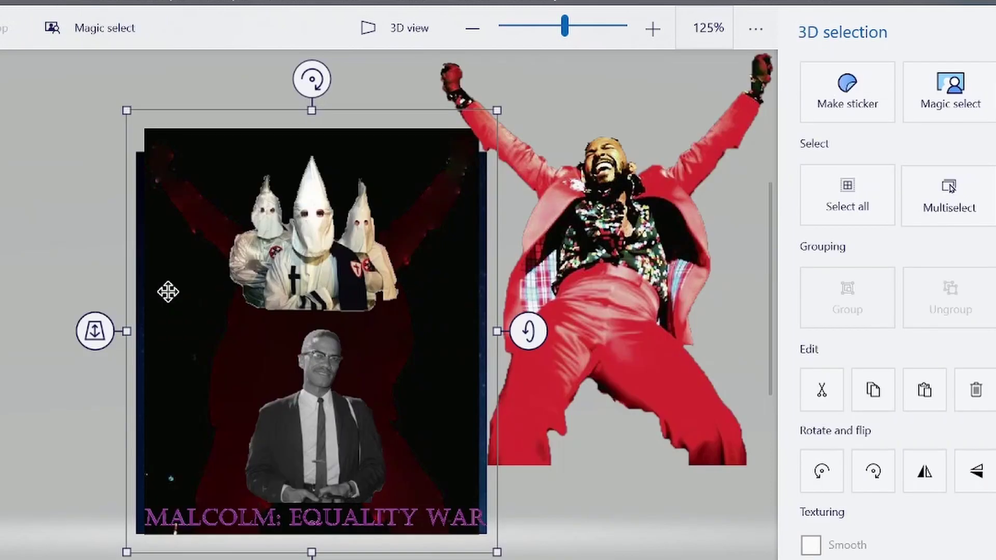
{"action": "left_click", "coordinate": [969, 397]}
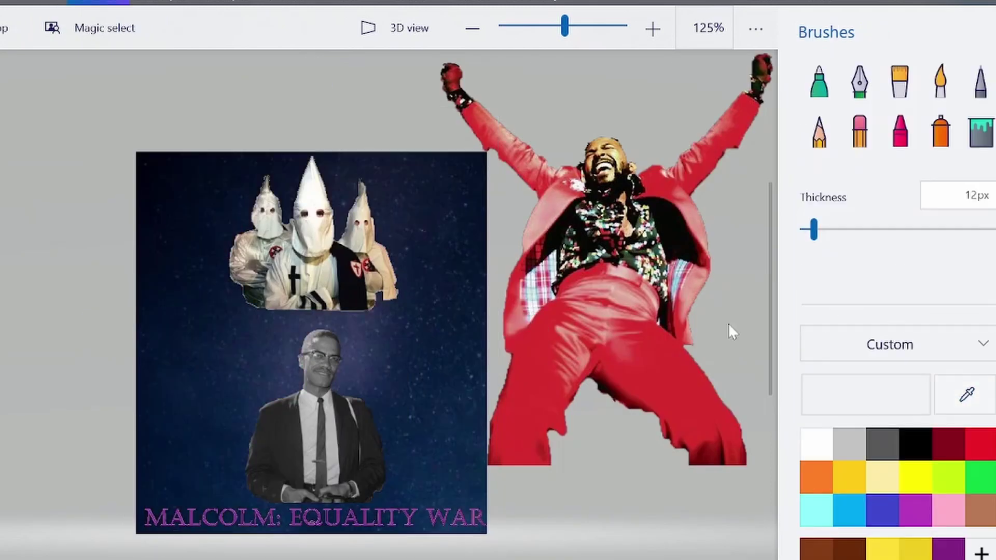
Move the Marvin Gaye cutout onto the poster, shrink it, and place it left of Malcolm X.
{"action": "left_click", "coordinate": [623, 270]}
{"action": "left_click_drag", "start_coordinate": [610, 265], "coordinate": [336, 344]}
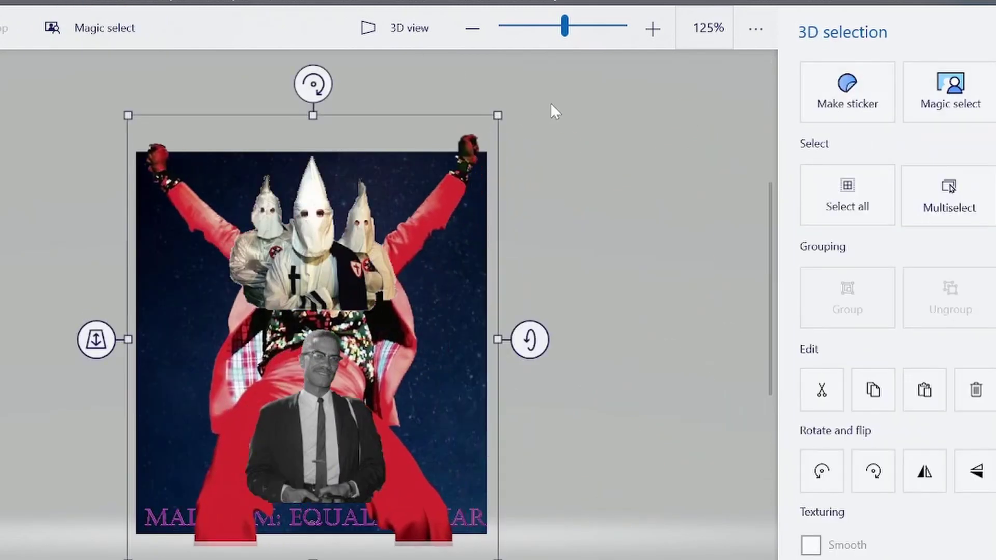
{"action": "left_click_drag", "start_coordinate": [498, 112], "coordinate": [144, 390]}
{"action": "left_click_drag", "start_coordinate": [188, 489], "coordinate": [207, 394]}
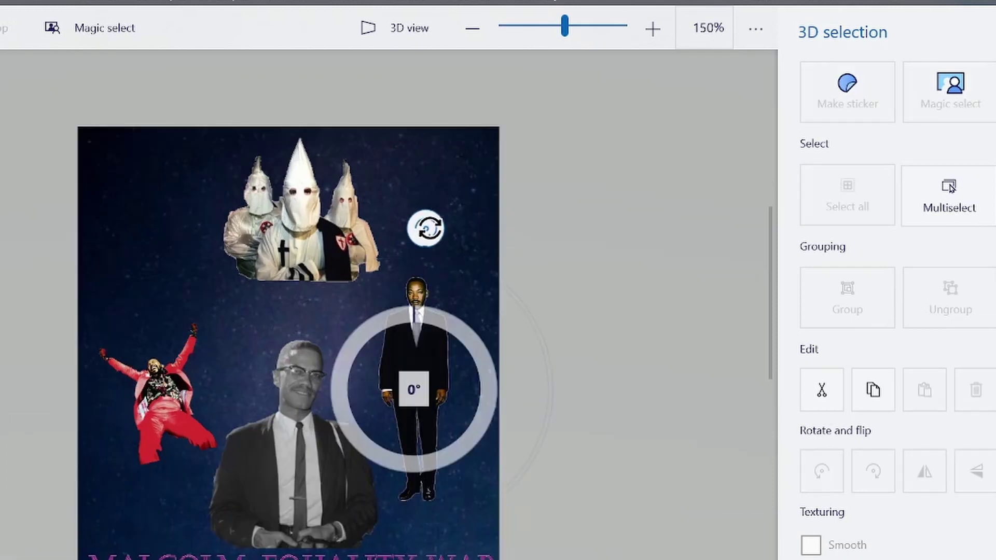
Tilt the Martin Luther King cutout slightly, then lower and slightly shrink it to the right of Malcolm X.
{"action": "mouse_move", "coordinate": [422, 224]}
{"action": "left_mouse_down"}
{"action": "mouse_move", "coordinate": [444, 231]}
{"action": "mouse_move", "coordinate": [431, 227]}
{"action": "left_mouse_up"}
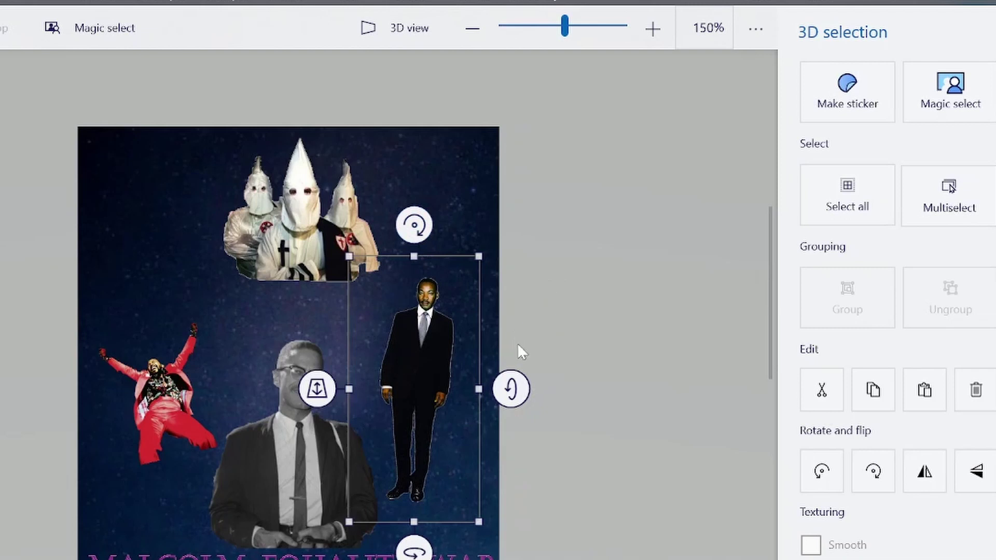
{"action": "scroll", "coordinate": [517, 344], "scroll_direction": "down", "scroll_amount": 1}
{"action": "scroll", "coordinate": [537, 415], "scroll_direction": "up", "scroll_amount": 1}
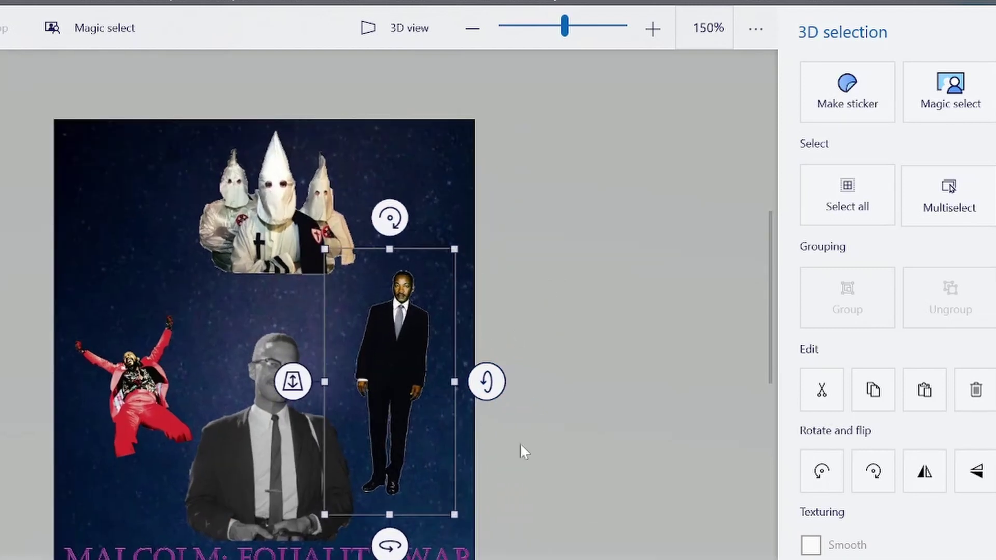
{"action": "scroll", "coordinate": [471, 330], "scroll_direction": "left", "scroll_amount": 2}
{"action": "left_click_drag", "start_coordinate": [471, 330], "coordinate": [454, 363]}
{"action": "left_click_drag", "start_coordinate": [505, 274], "coordinate": [494, 291]}
Enlarge and tilt the Marvin Gaye cutout beside Malcolm X, and undo its last shift toward the poster's edge.
{"action": "left_click", "coordinate": [111, 366]}
{"action": "left_click_drag", "start_coordinate": [256, 304], "coordinate": [266, 283]}
{"action": "left_click_drag", "start_coordinate": [178, 248], "coordinate": [156, 259]}
{"action": "mouse_move", "coordinate": [185, 379]}
{"action": "left_mouse_down"}
{"action": "mouse_move", "coordinate": [177, 384]}
{"action": "mouse_move", "coordinate": [187, 375]}
{"action": "left_mouse_up"}
{"action": "left_click_drag", "start_coordinate": [171, 248], "coordinate": [201, 282]}
{"action": "mouse_move", "coordinate": [176, 365]}
{"action": "left_mouse_down"}
{"action": "mouse_move", "coordinate": [179, 353]}
{"action": "mouse_move", "coordinate": [166, 358]}
{"action": "left_mouse_up"}
{"action": "left_click", "coordinate": [629, 285]}
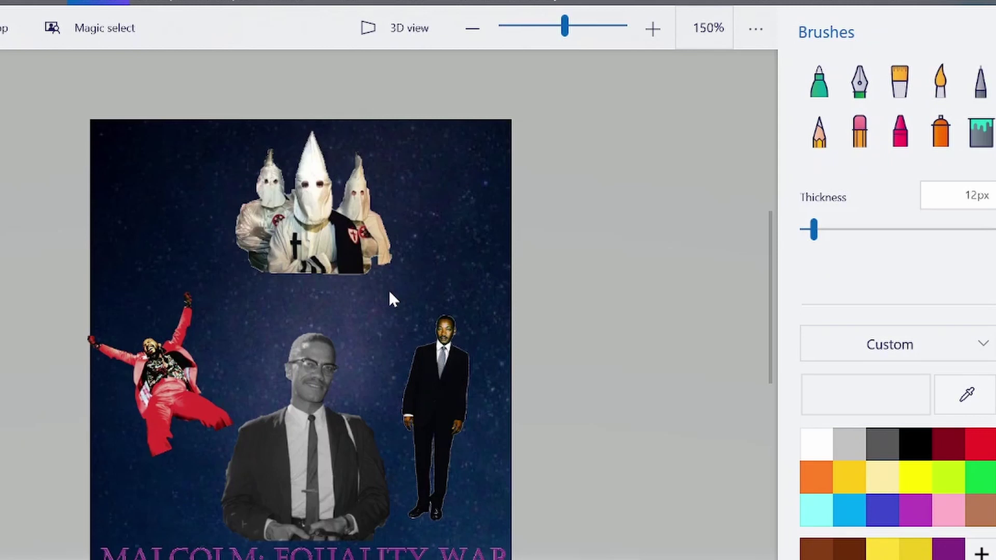
{"action": "key", "text": "ctrl+z"}
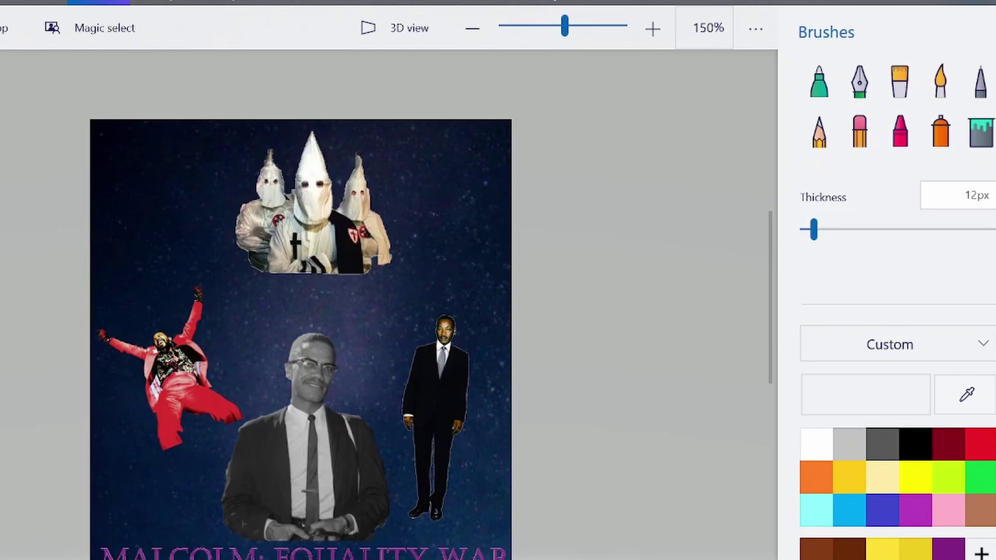
{"action": "scroll", "coordinate": [114, 150], "scroll_direction": "up", "scroll_amount": 1}
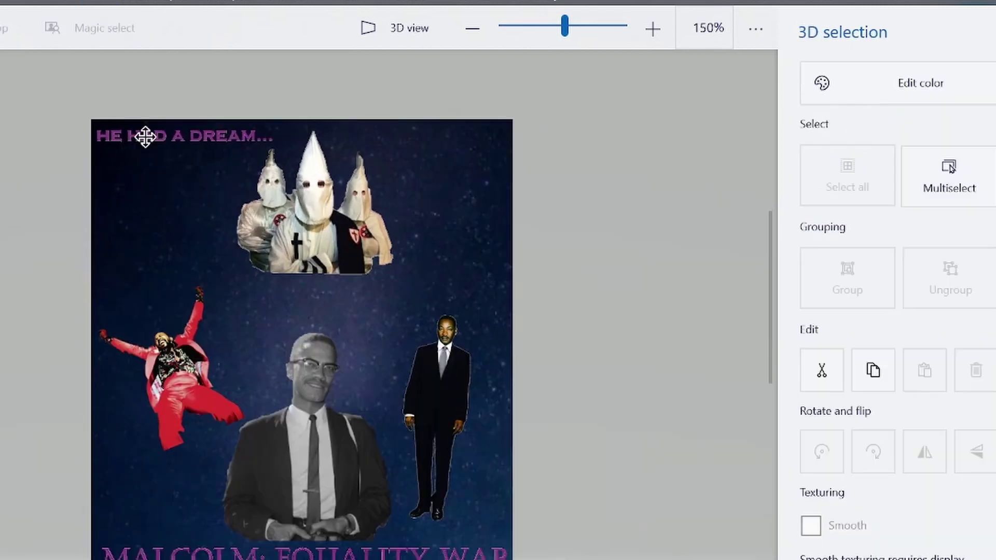
{"action": "left_click", "coordinate": [145, 137]}
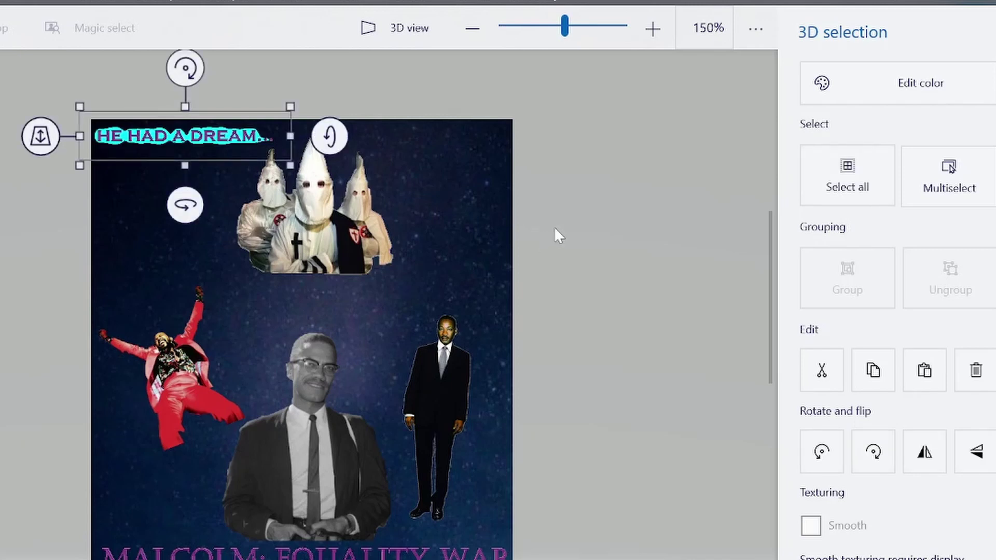
{"action": "left_click", "coordinate": [483, 181]}
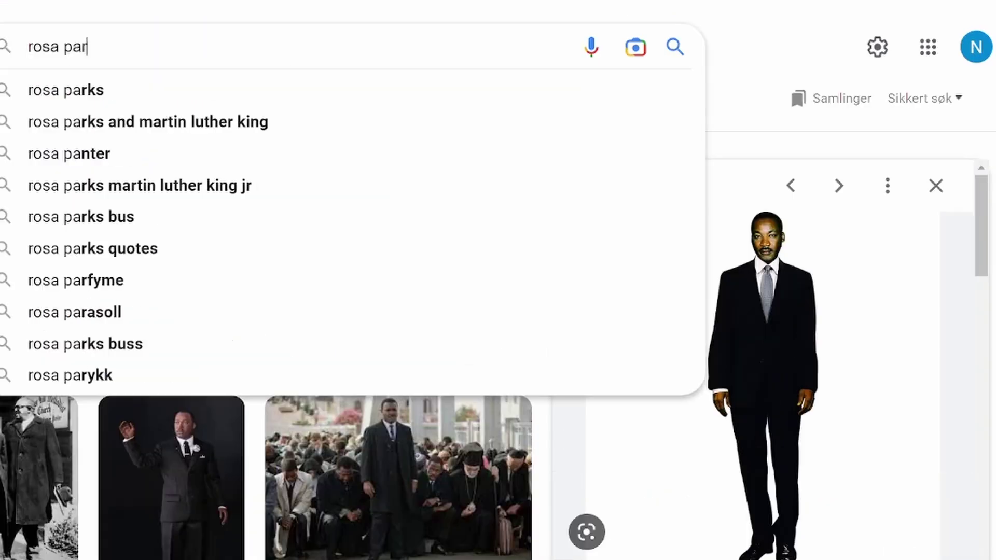
Search web images for "rosa parks full body shot" and open the photo of her seated in a purple dress.
{"action": "type", "text": "ks"}
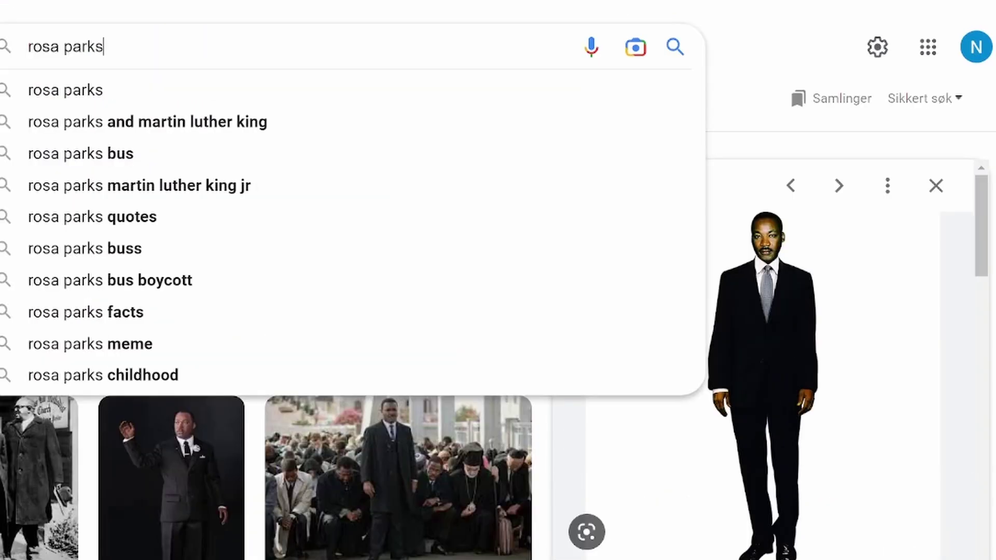
{"action": "key", "text": "Return"}
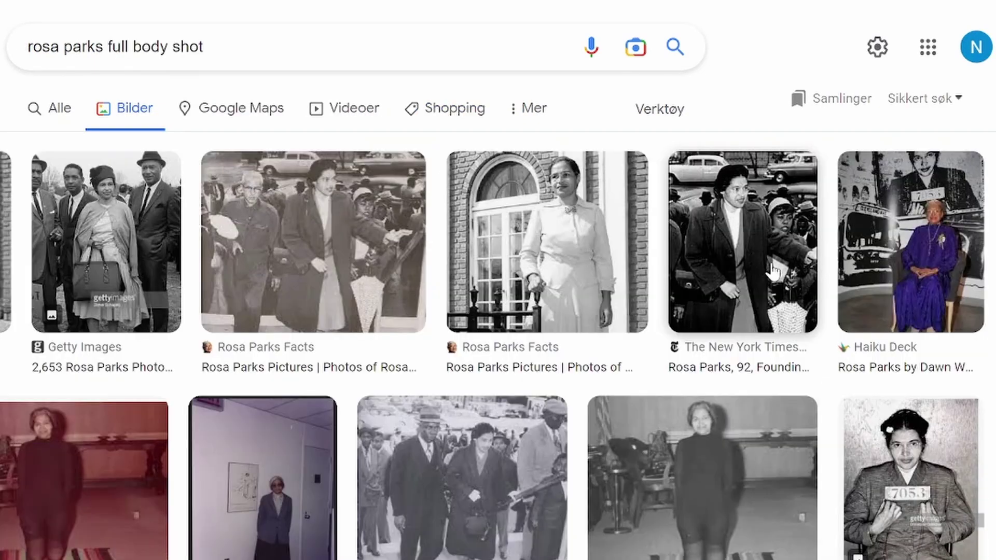
{"action": "left_click", "coordinate": [943, 269]}
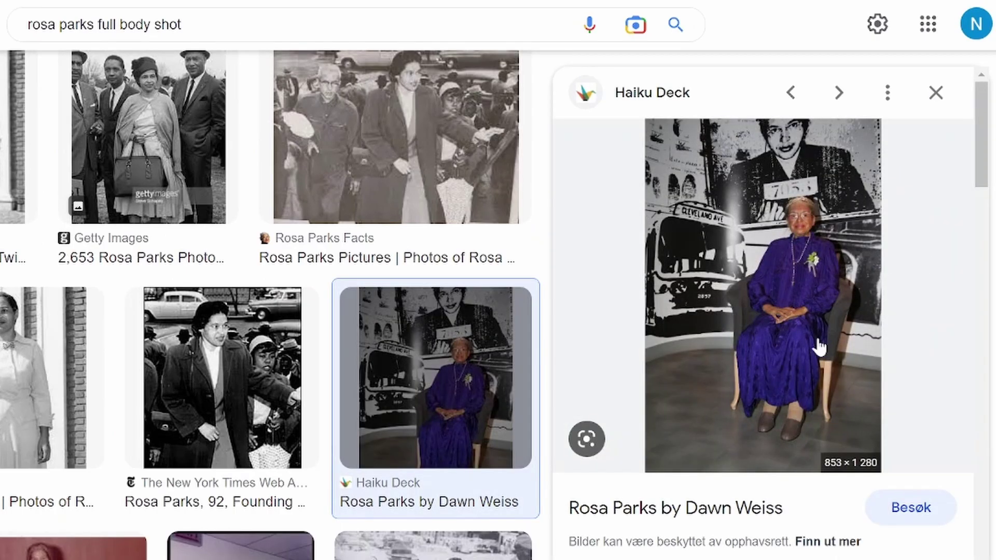
{"action": "scroll", "coordinate": [865, 136], "scroll_direction": "down", "scroll_amount": 2}
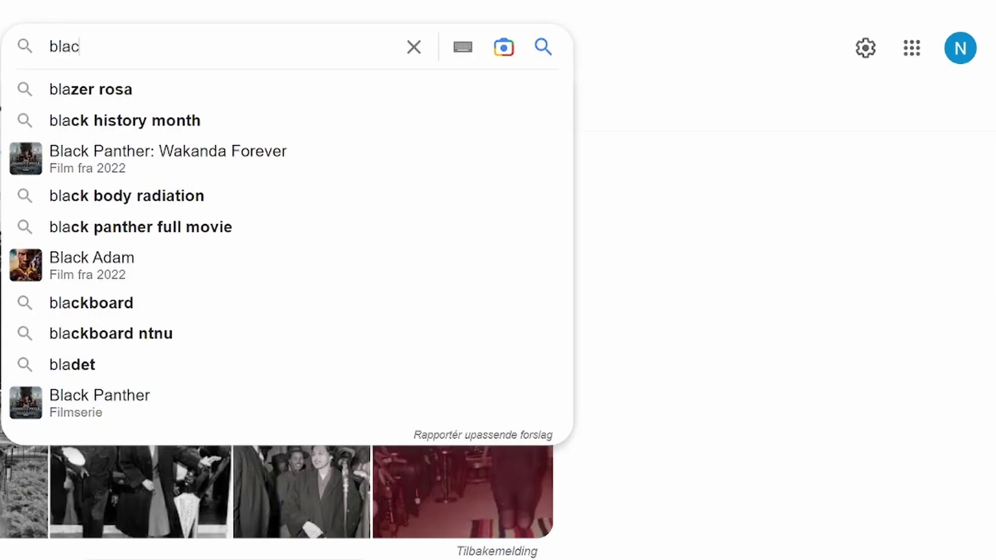
Search the web for "black rights activists" and look through the image results for another poster figure.
{"action": "type", "text": "k right"}
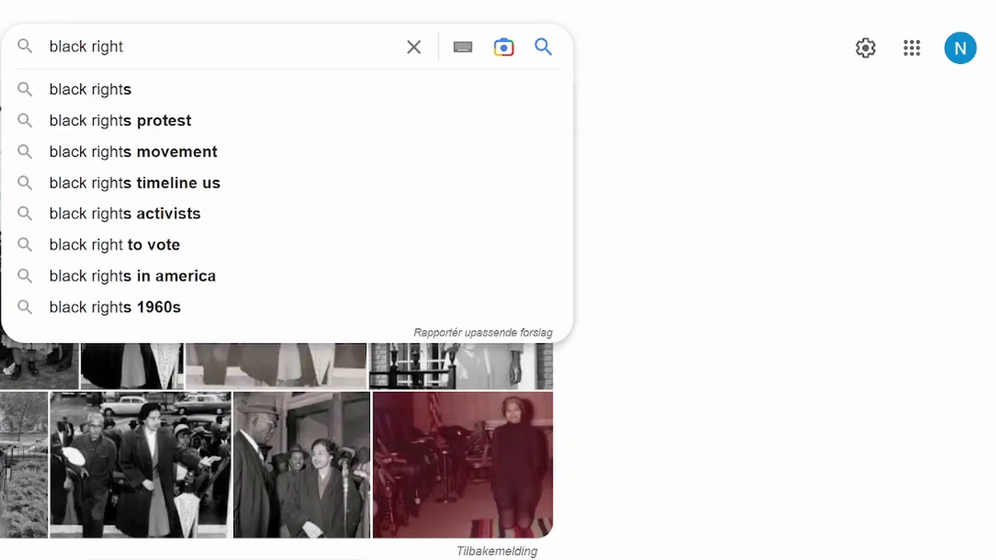
{"action": "left_click", "coordinate": [194, 213]}
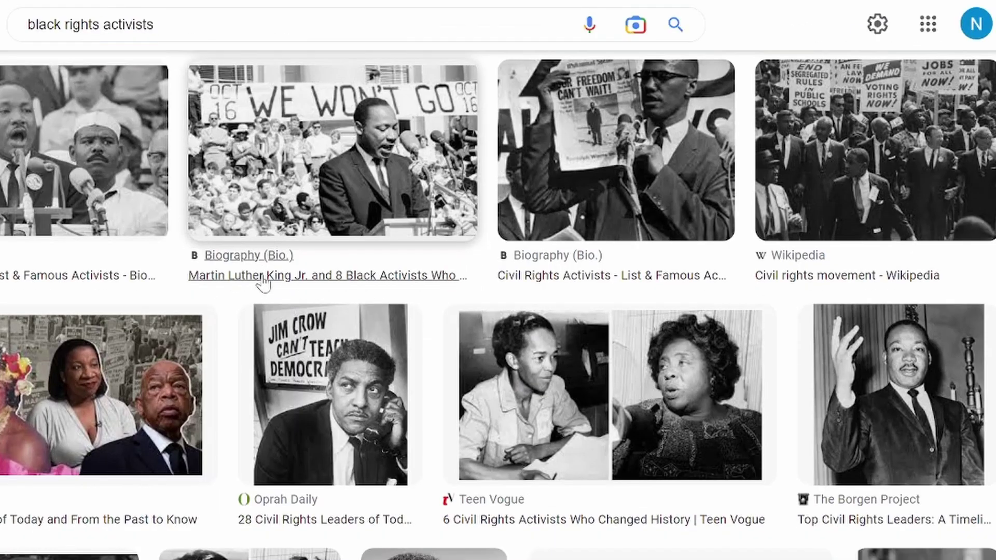
{"action": "scroll", "coordinate": [263, 284], "scroll_direction": "down", "scroll_amount": 2}
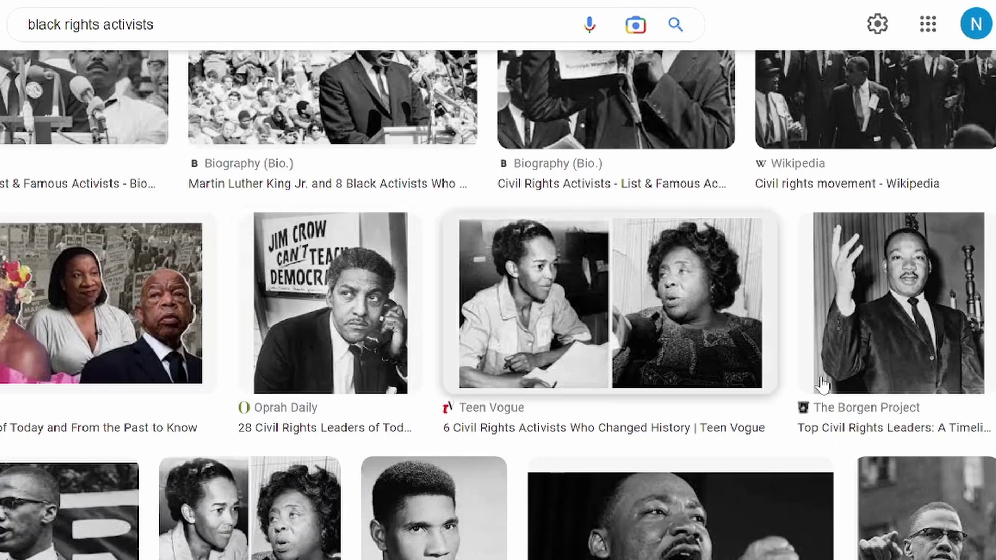
{"action": "scroll", "coordinate": [722, 278], "scroll_direction": "down", "scroll_amount": 4}
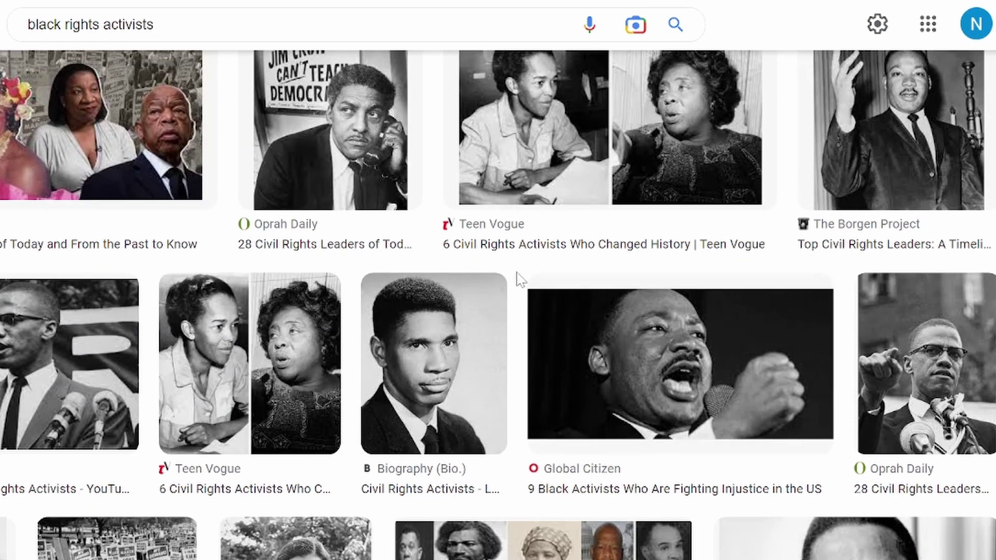
{"action": "scroll", "coordinate": [309, 262], "scroll_direction": "up", "scroll_amount": 2}
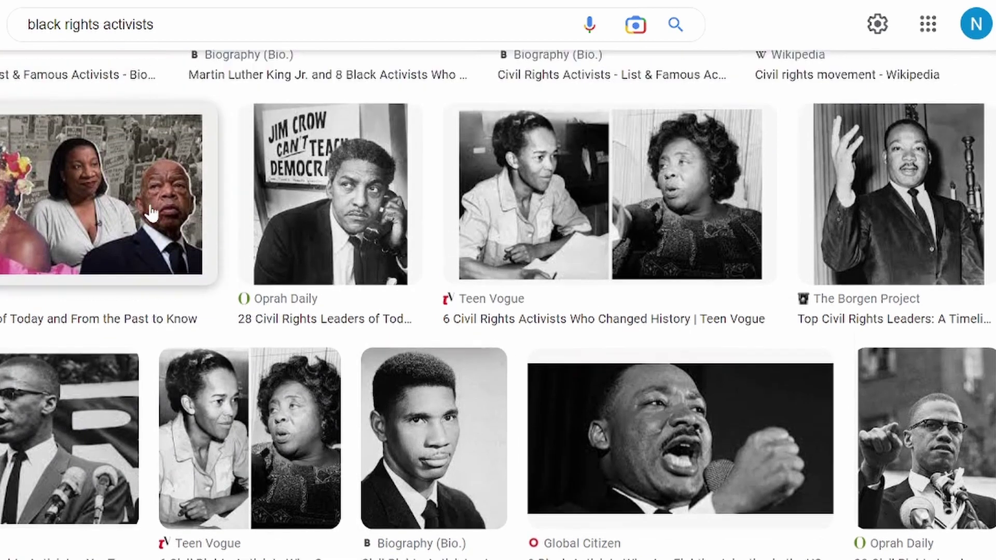
{"action": "key", "text": "alt+Left"}
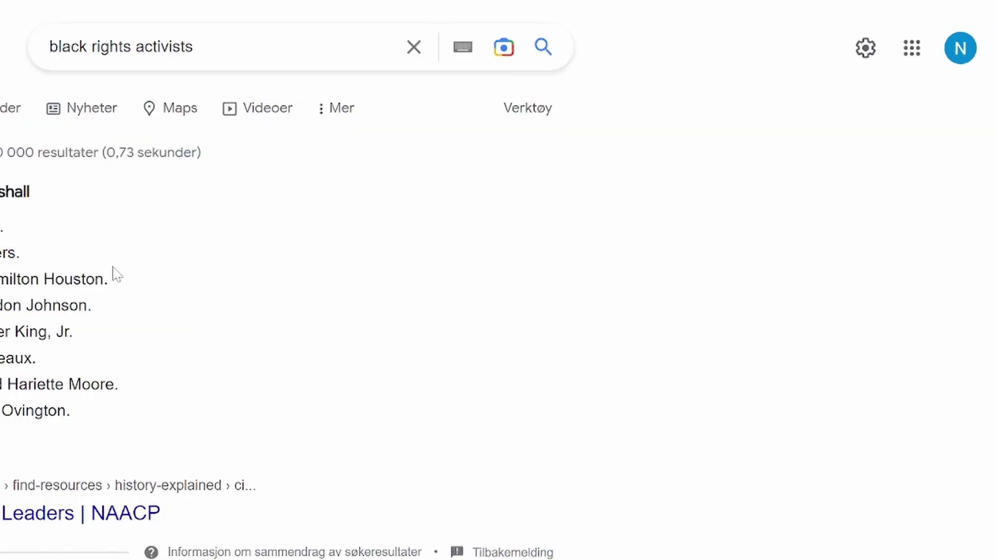
Search the web for "a black guy" to find one more full-body figure for the poster.
{"action": "scroll", "coordinate": [114, 272], "scroll_direction": "down", "scroll_amount": 2}
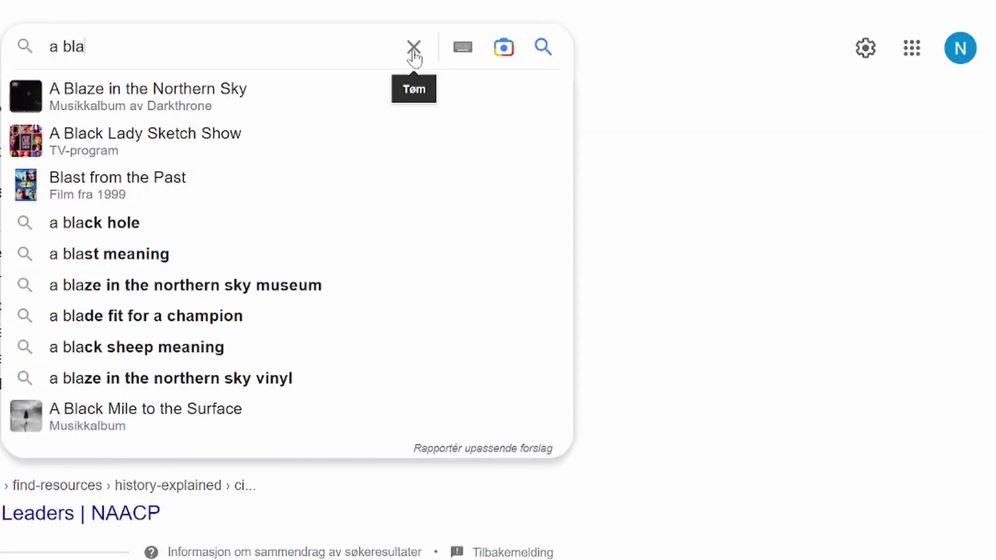
{"action": "type", "text": "ck guy"}
{"action": "key", "text": "Return"}
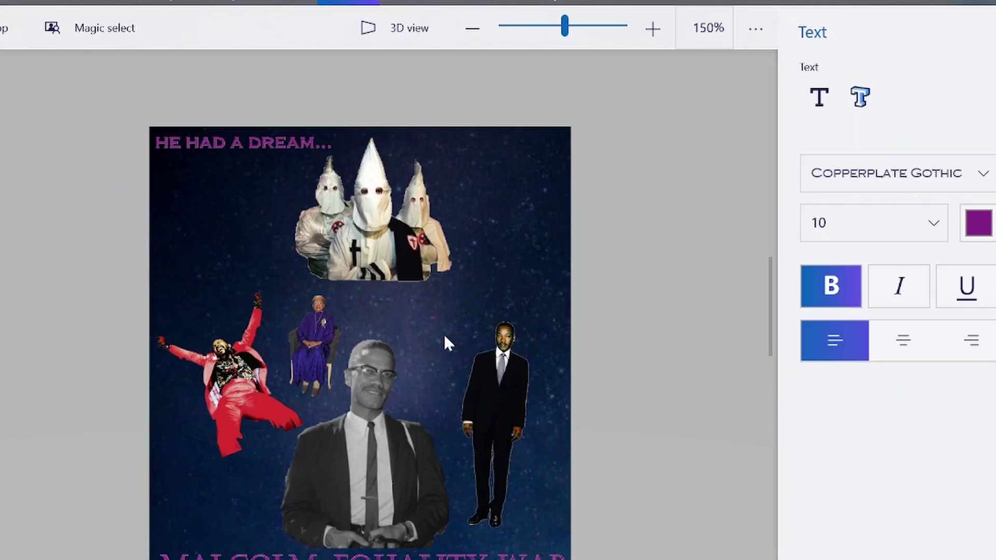
In Paint 3D, paste the photo of the man in a dark shirt and jeans and cut him out with Magic select.
{"action": "key", "text": "ctrl+v"}
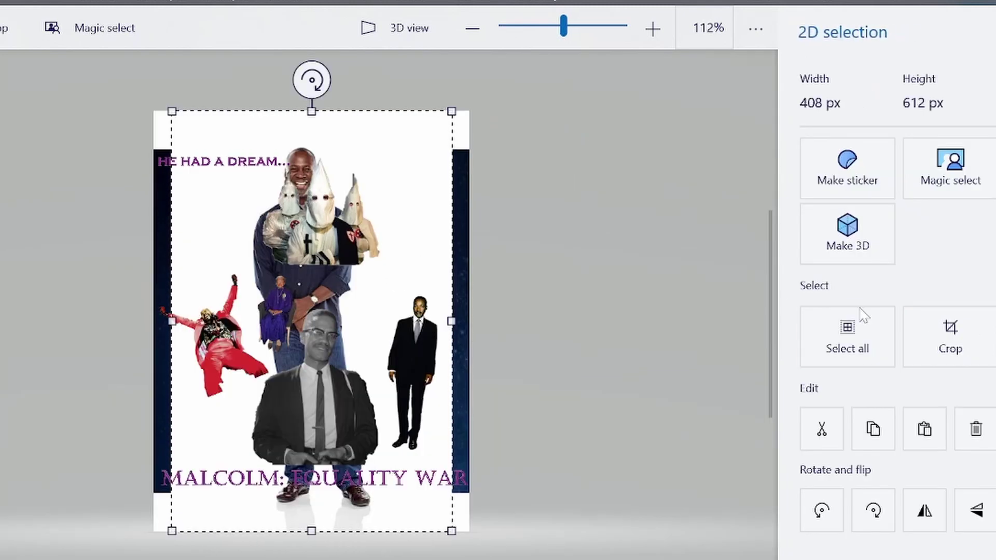
{"action": "left_click", "coordinate": [949, 165]}
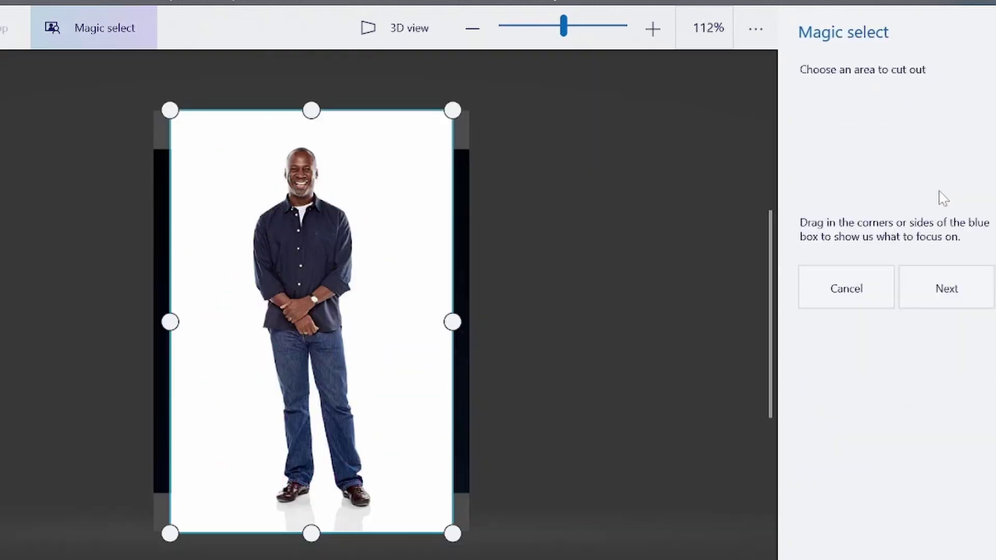
{"action": "left_click", "coordinate": [947, 286]}
{"action": "scroll", "coordinate": [309, 267], "scroll_direction": "up", "scroll_amount": 1}
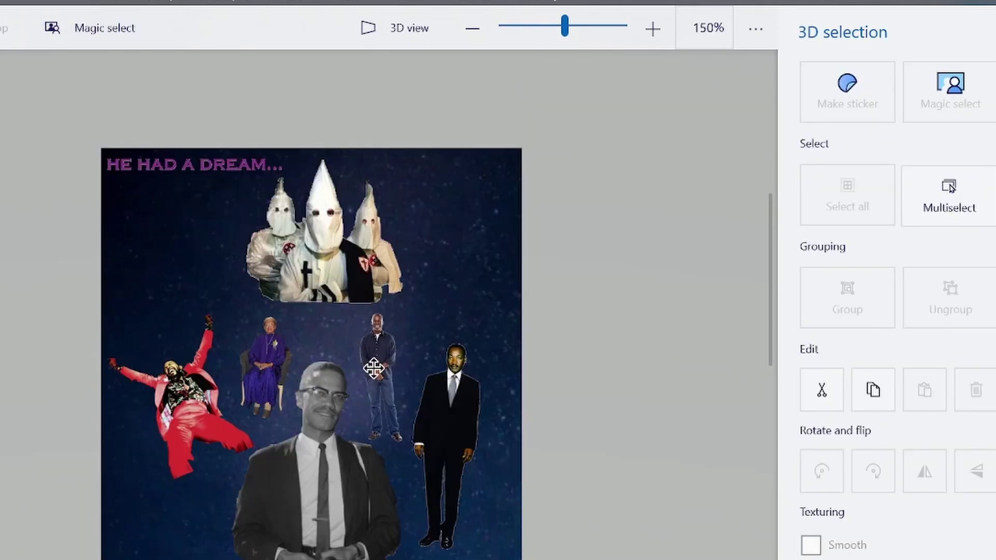
{"action": "left_click", "coordinate": [370, 368]}
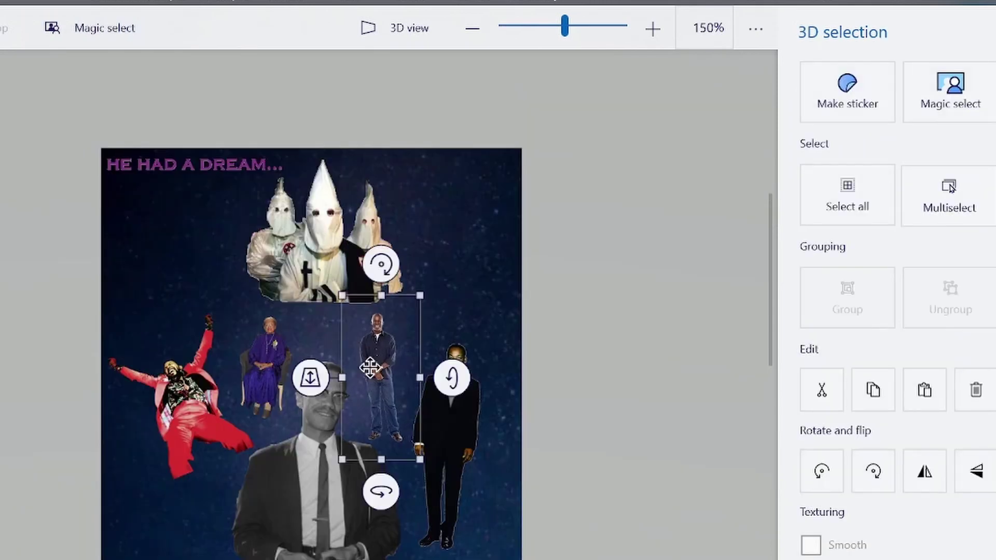
{"action": "left_click", "coordinate": [604, 304]}
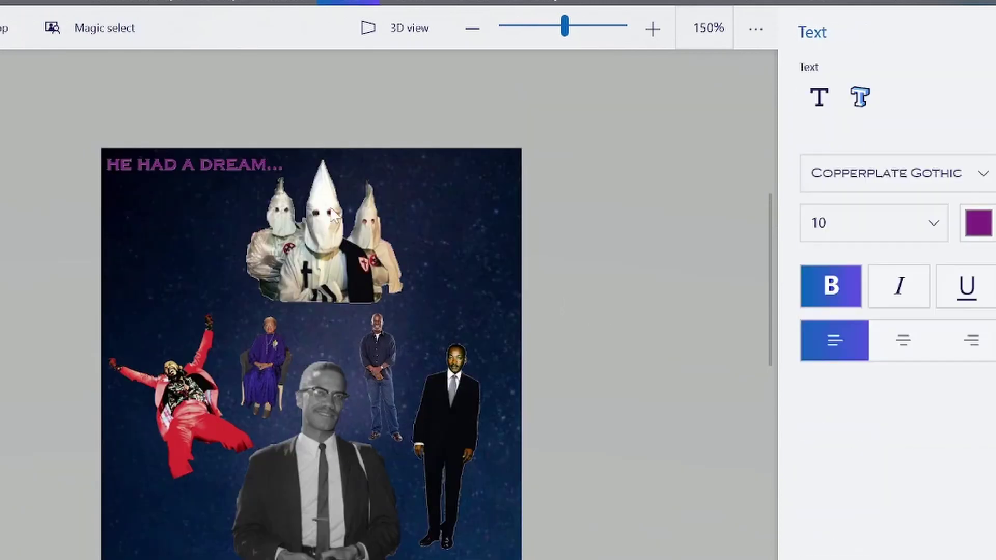
Widen the cutout of the three hooded figures slightly and nudge it lower beneath the poster's top edge.
{"action": "left_click", "coordinate": [332, 255]}
{"action": "left_click_drag", "start_coordinate": [332, 255], "coordinate": [343, 265]}
{"action": "left_click", "coordinate": [706, 300]}
{"action": "mouse_move", "coordinate": [766, 296]}
{"action": "left_mouse_down"}
{"action": "mouse_move", "coordinate": [764, 325]}
{"action": "mouse_move", "coordinate": [773, 309]}
{"action": "left_mouse_up"}
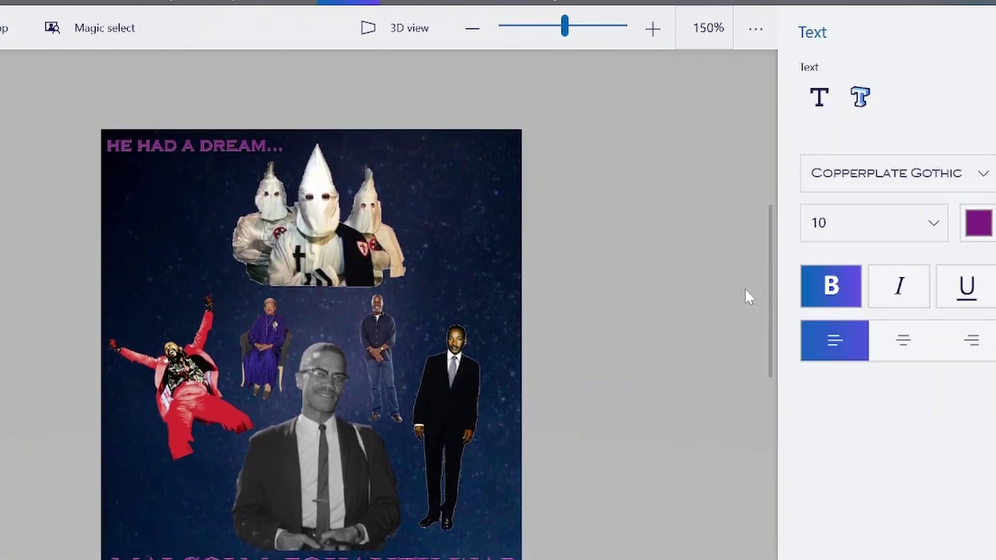
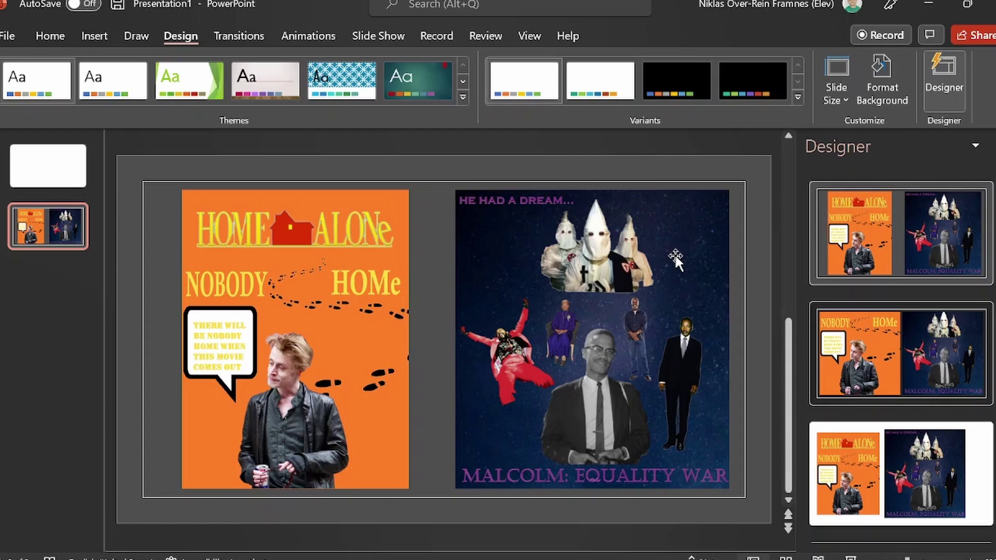
Switch to the posters.xlsx workbook in Excel and give Home alone: Nobody home 1 point for Looks.
{"action": "mouse_move", "coordinate": [604, 549]}
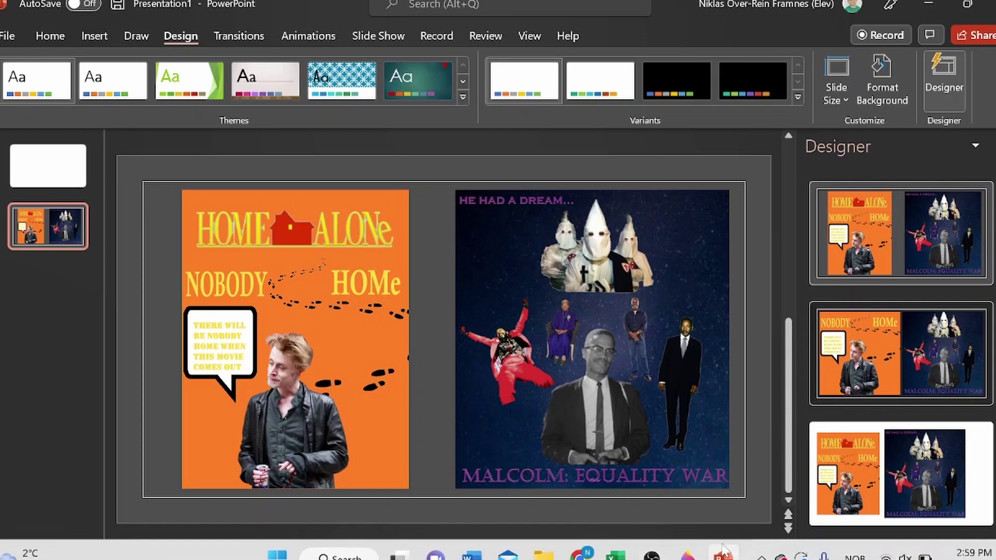
{"action": "left_click", "coordinate": [614, 552]}
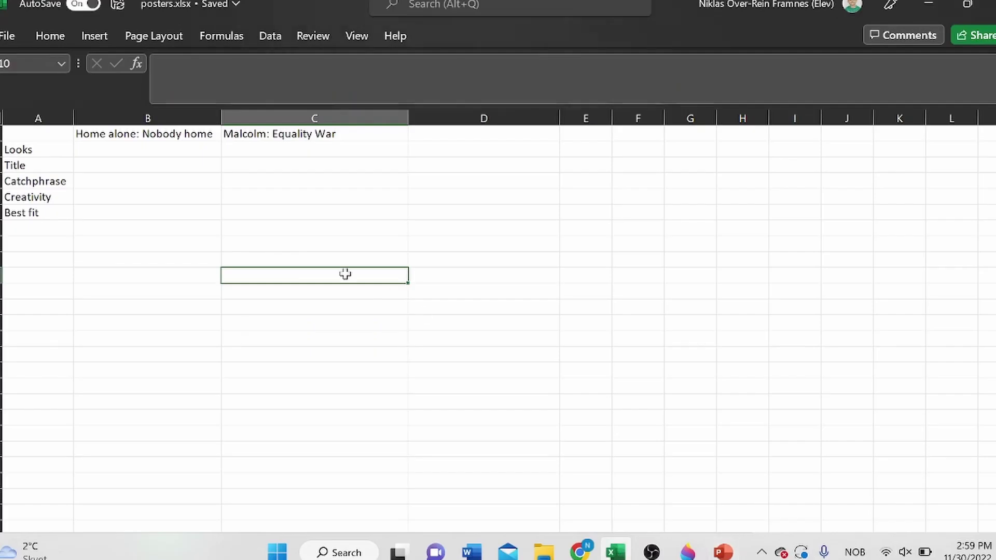
{"action": "left_click", "coordinate": [210, 151]}
{"action": "type", "text": "1"}
{"action": "left_click", "coordinate": [213, 179]}
{"action": "left_click", "coordinate": [204, 163]}
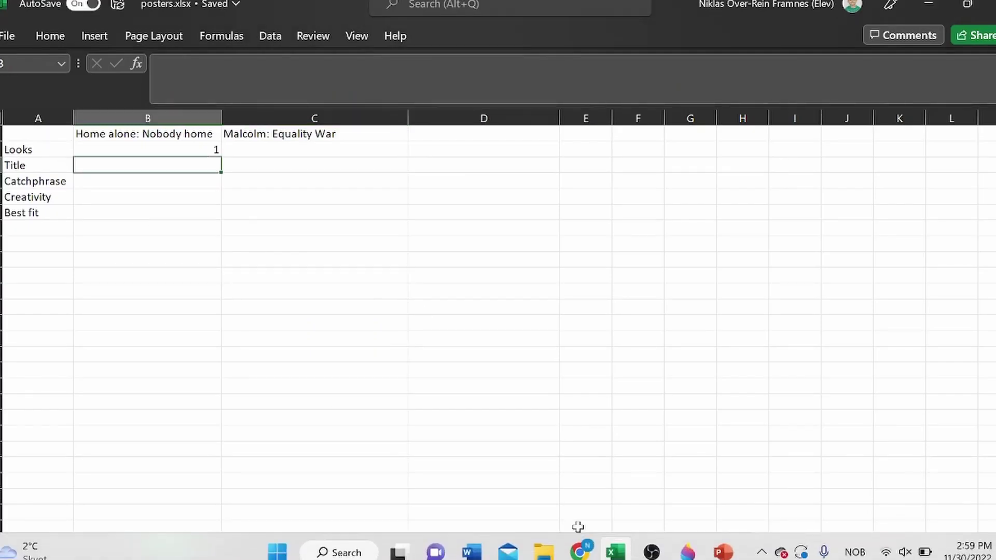
Compare the two posters in PowerPoint, and in Excel give Malcolm: Equality War 1 point for Title.
{"action": "left_click", "coordinate": [722, 553]}
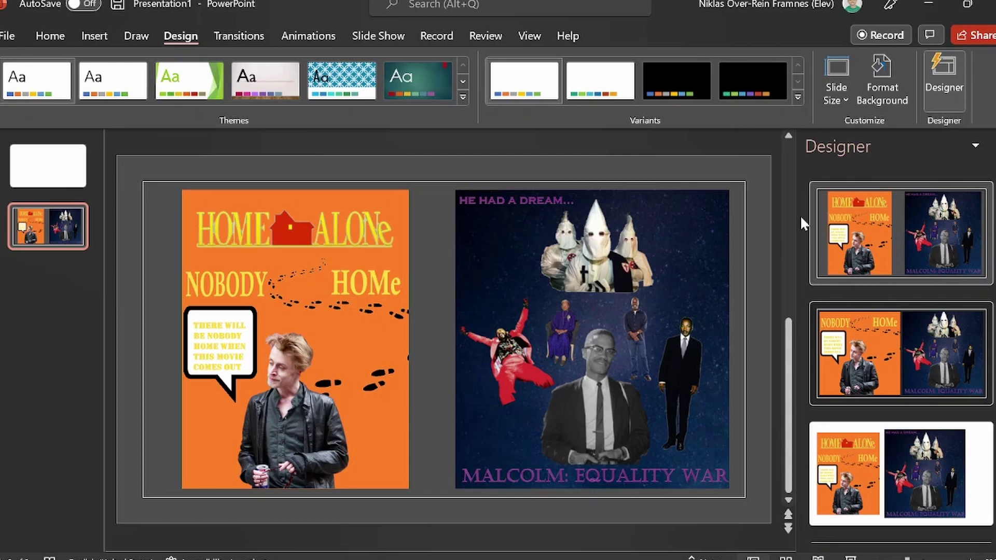
{"action": "key", "text": "alt+Tab"}
{"action": "key", "text": "Up"}
{"action": "key", "text": "Right"}
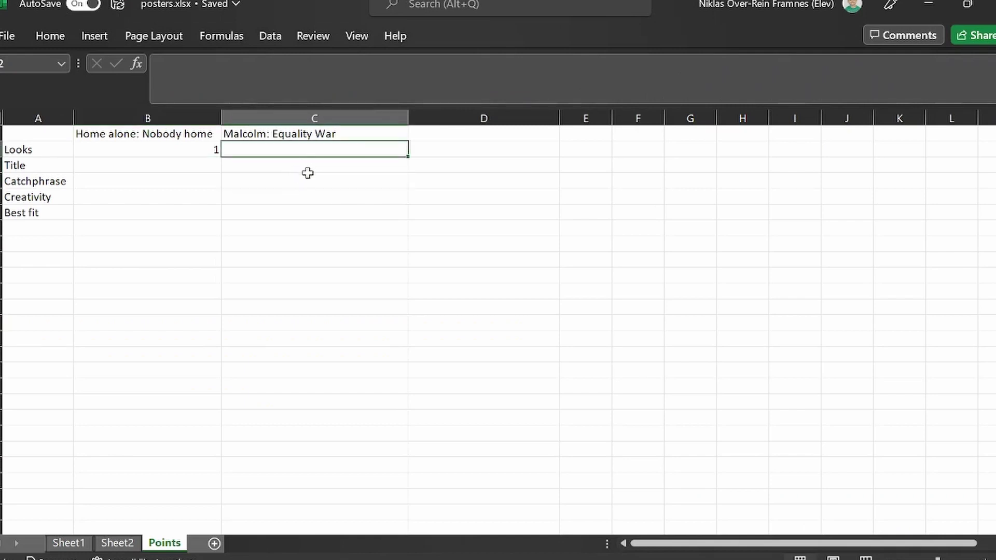
{"action": "key", "text": "Down"}
{"action": "type", "text": "1"}
Compare the two posters again and give Home alone: Nobody home 1 point each for Catchphrase and Creativity.
{"action": "left_click", "coordinate": [249, 199]}
{"action": "left_click", "coordinate": [192, 180]}
{"action": "key", "text": "alt+Tab"}
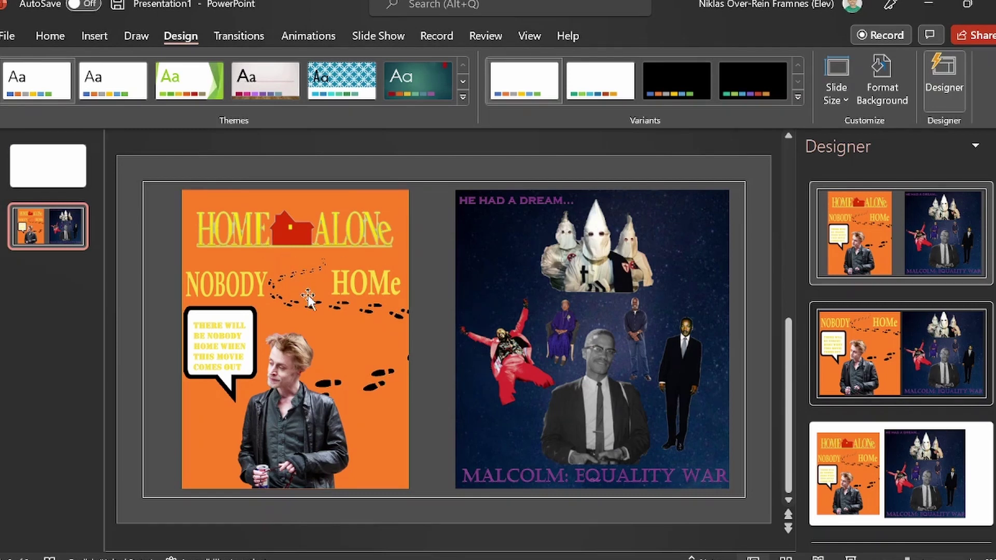
{"action": "left_click", "coordinate": [210, 335]}
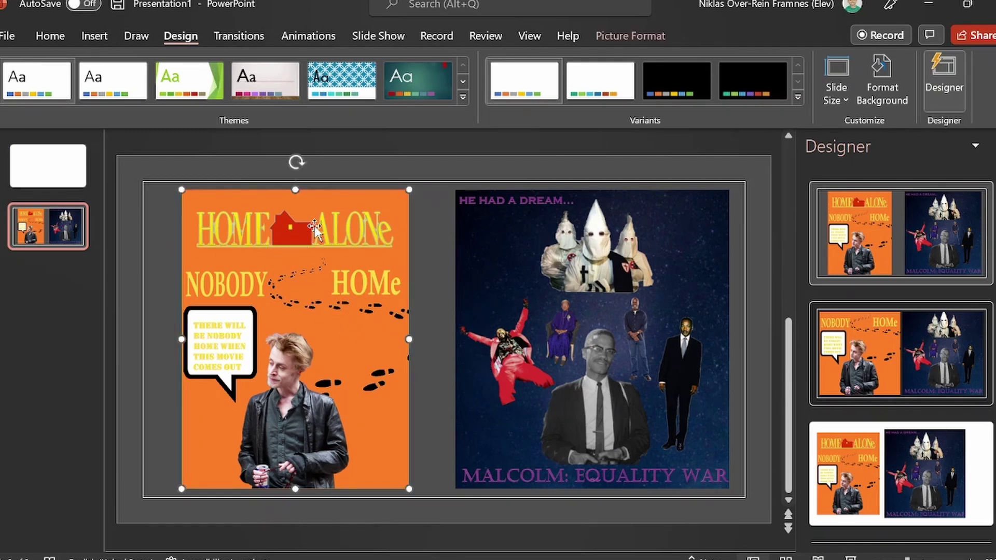
{"action": "left_click", "coordinate": [519, 161]}
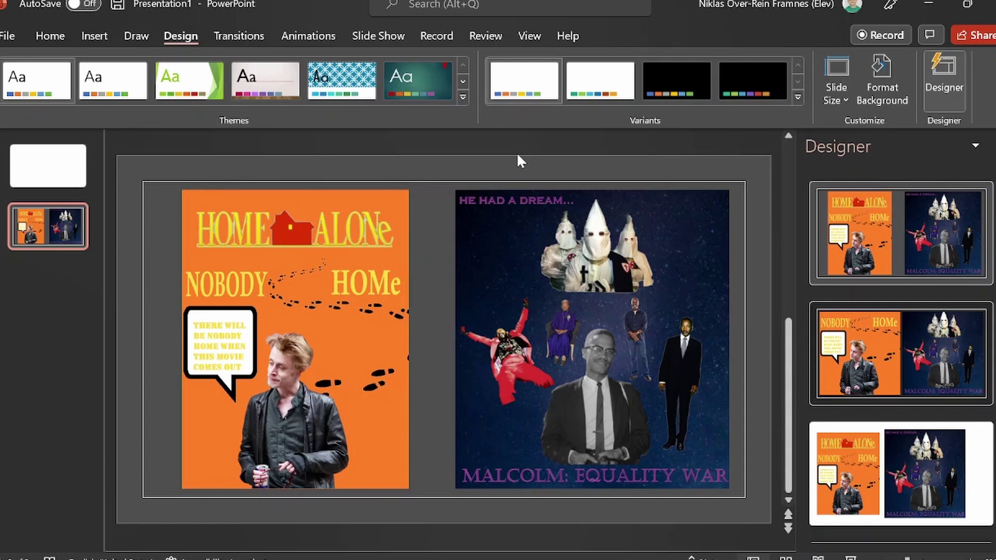
{"action": "key", "text": "alt+Tab"}
{"action": "key", "text": "alt+Tab"}
{"action": "key", "text": "alt+Tab"}
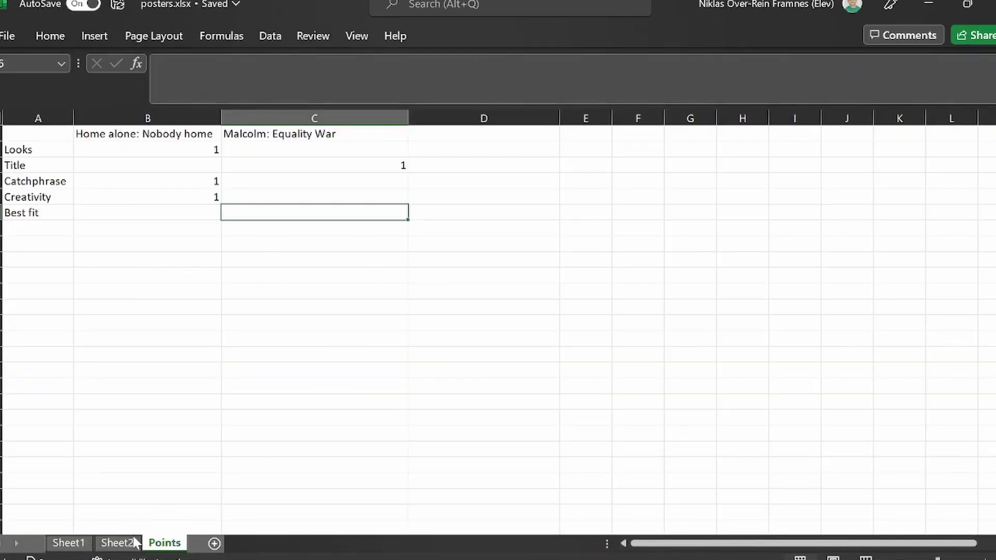
Review the first brief on Sheet1, checking its Genre, Theme, Adjective and Plot entries.
{"action": "left_click", "coordinate": [78, 540]}
{"action": "left_click", "coordinate": [173, 150]}
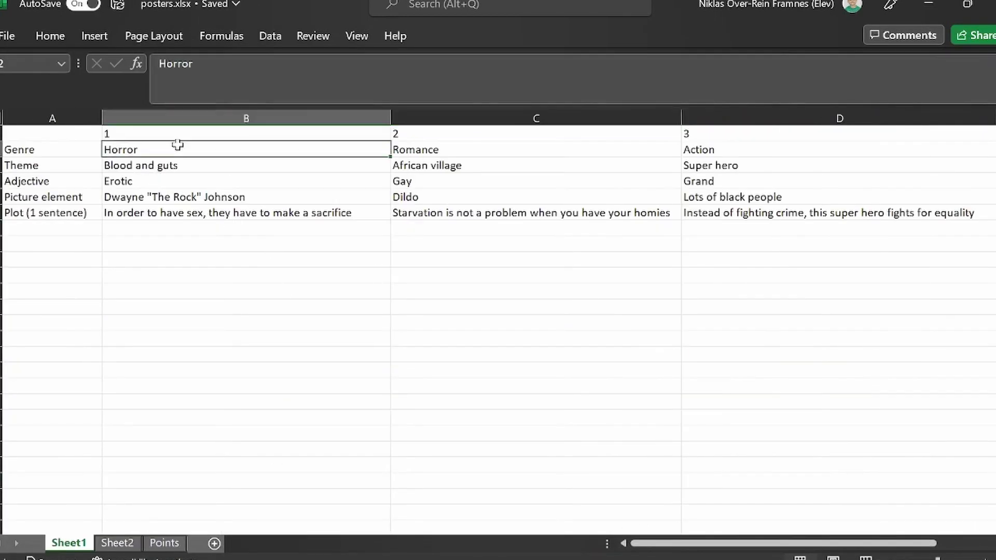
{"action": "left_click", "coordinate": [208, 213]}
{"action": "left_click", "coordinate": [206, 165]}
{"action": "left_click", "coordinate": [194, 151]}
{"action": "left_click", "coordinate": [188, 187]}
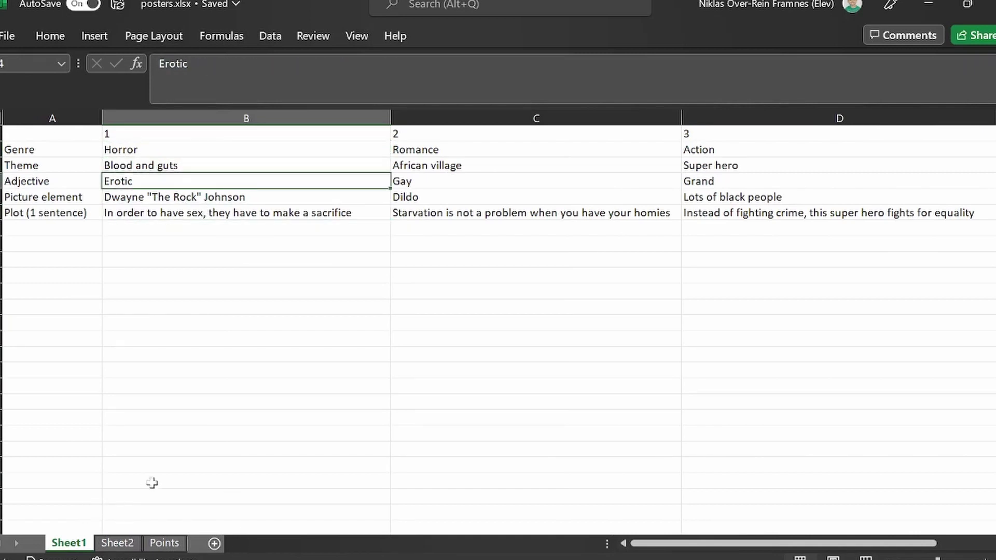
Review the Home alone brief on Sheet2, checking its Genre, Theme, Adjective, Picture element and Plot entries.
{"action": "left_click", "coordinate": [117, 542]}
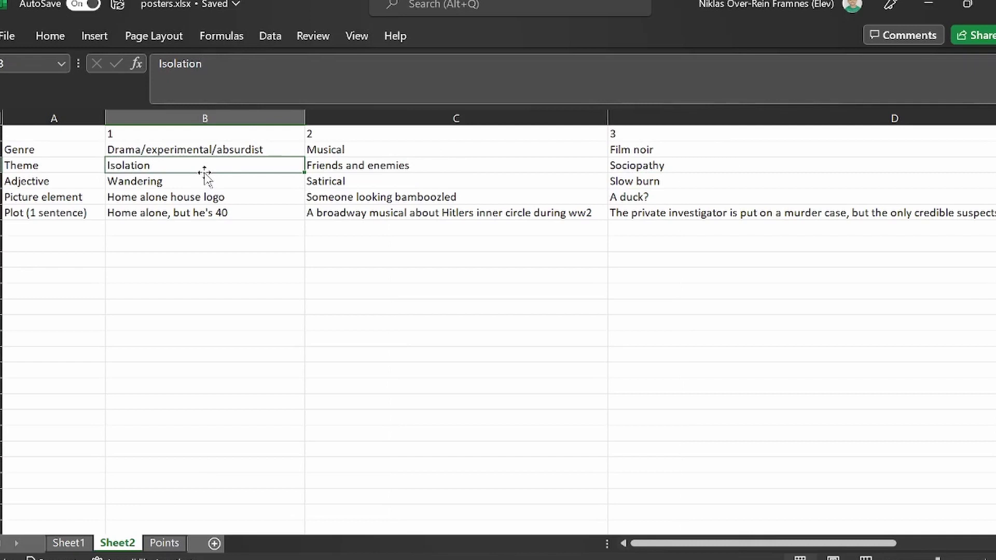
{"action": "left_click", "coordinate": [215, 196]}
{"action": "left_click", "coordinate": [254, 241]}
{"action": "left_click", "coordinate": [237, 218]}
{"action": "left_click", "coordinate": [233, 193]}
{"action": "left_click", "coordinate": [206, 182]}
{"action": "left_click", "coordinate": [227, 167]}
{"action": "left_click", "coordinate": [243, 148]}
{"action": "left_click", "coordinate": [236, 180]}
{"action": "key", "text": "F2"}
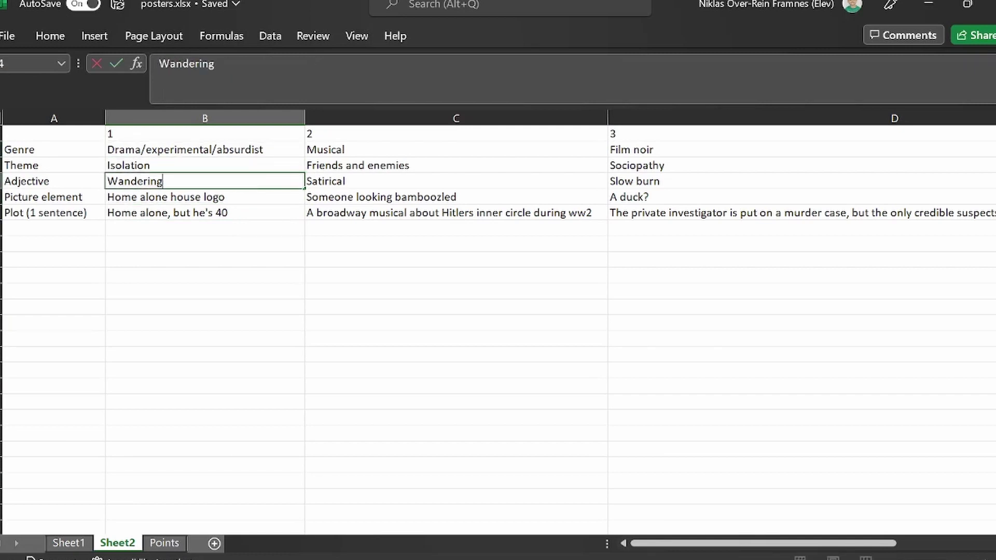
{"action": "key", "text": "shift+Left"}
{"action": "key", "text": "shift+Left"}
{"action": "key", "text": "shift+Left"}
{"action": "key", "text": "shift+Left"}
{"action": "key", "text": "shift+Left"}
{"action": "key", "text": "shift+Left"}
{"action": "key", "text": "shift+Left"}
{"action": "key", "text": "shift+Left"}
{"action": "key", "text": "shift+Left"}
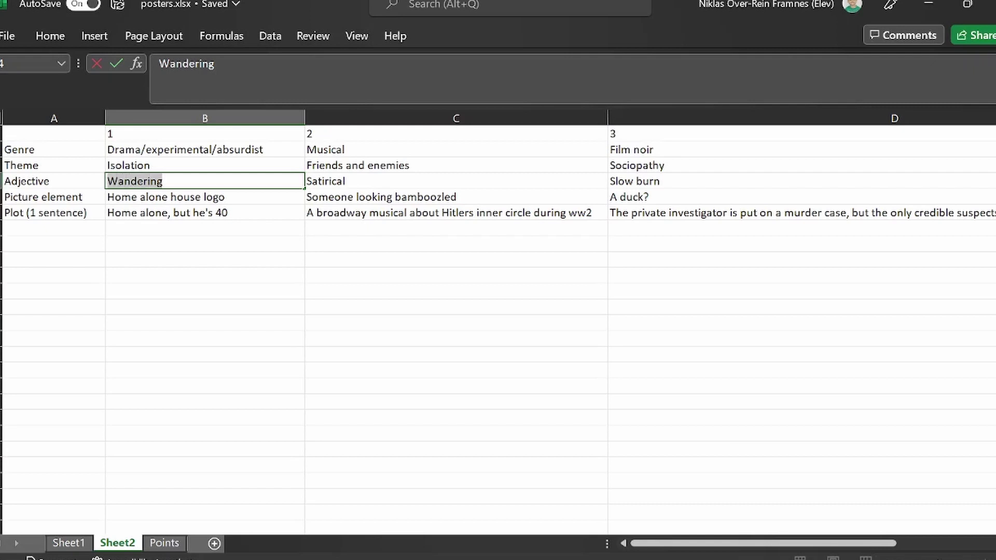
{"action": "left_click", "coordinate": [163, 163]}
{"action": "left_click", "coordinate": [229, 150]}
{"action": "double_click", "coordinate": [231, 150]}
{"action": "left_click", "coordinate": [224, 179]}
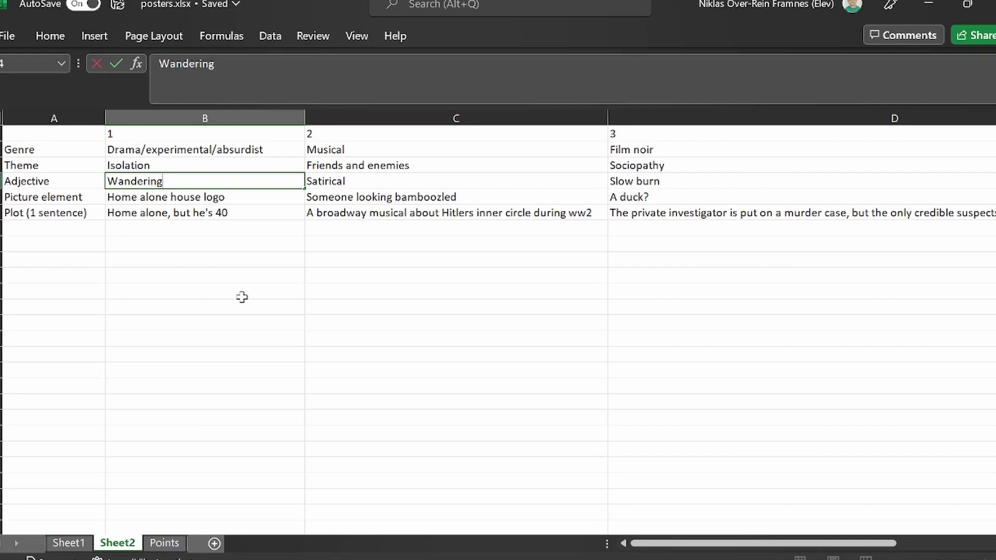
On the Points sheet, give Malcolm: Equality War 1 point for Best fit and add the two players' score labels in column A.
{"action": "key", "text": "ctrl+Page_Down"}
{"action": "left_click", "coordinate": [256, 226]}
{"action": "left_click", "coordinate": [176, 226]}
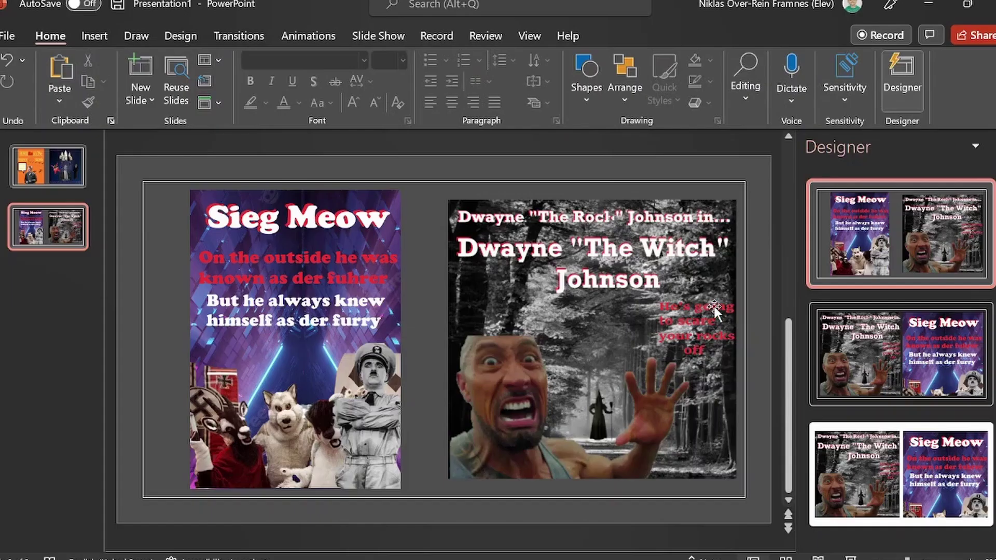
Look over the next two posters in PowerPoint and add "Sieg Meow" and "Dwayne "The Witch" Johnson" as column headings on the Points sheet.
{"action": "scroll", "coordinate": [607, 202], "scroll_direction": "up", "scroll_amount": 1}
{"action": "scroll", "coordinate": [607, 202], "scroll_direction": "down", "scroll_amount": 1}
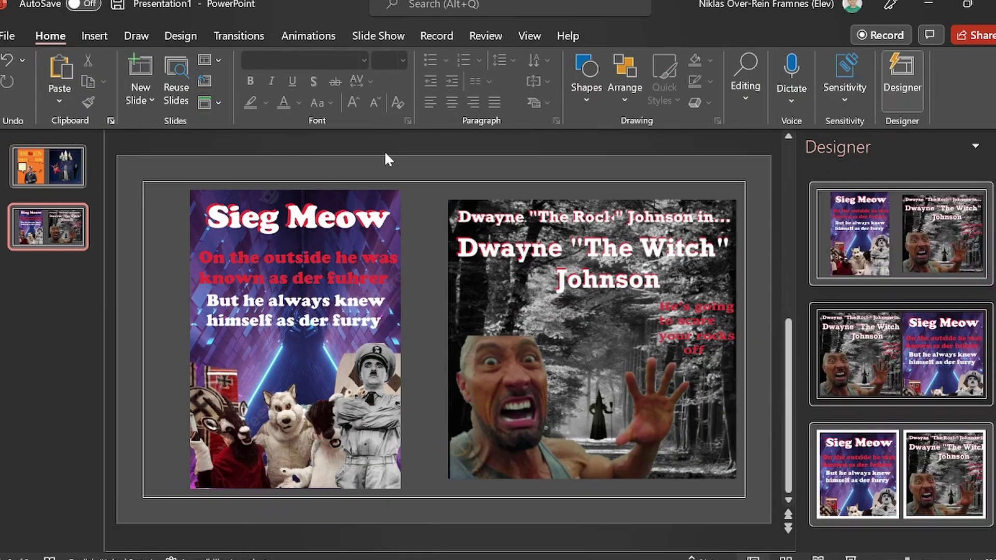
{"action": "scroll", "coordinate": [422, 291], "scroll_direction": "up", "scroll_amount": 1}
{"action": "scroll", "coordinate": [421, 291], "scroll_direction": "down", "scroll_amount": 1}
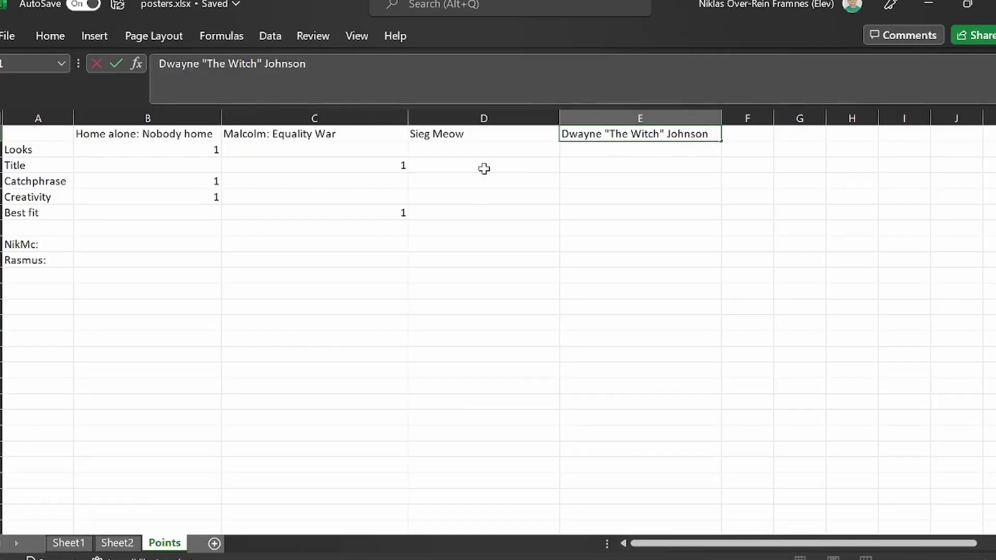
{"action": "left_click", "coordinate": [484, 165]}
{"action": "left_click", "coordinate": [467, 148]}
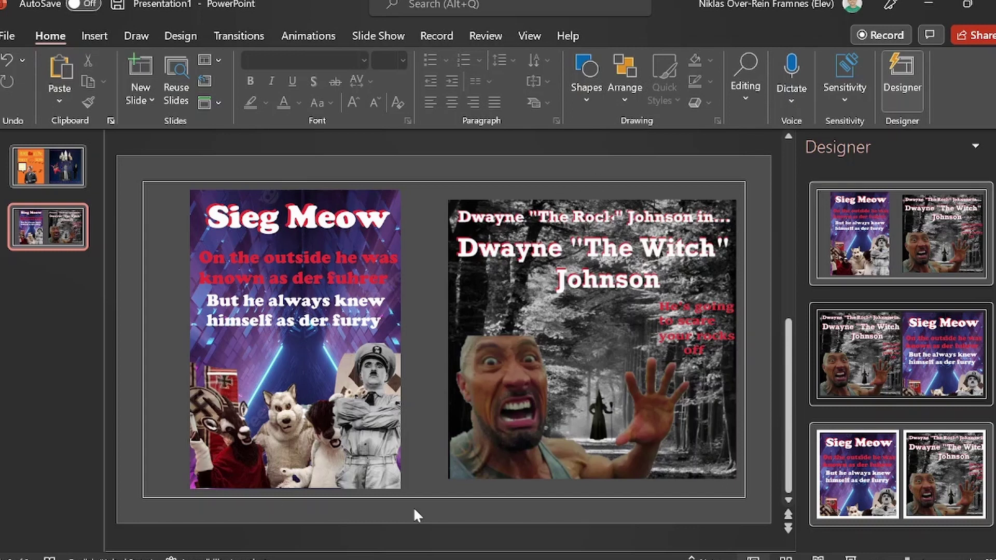
Give Dwayne "The Witch" Johnson 1 point for Looks and Sieg Meow 1 point for Title, checking the posters in between.
{"action": "key", "text": "alt+Tab"}
{"action": "type", "text": "1"}
{"action": "left_click", "coordinate": [485, 175]}
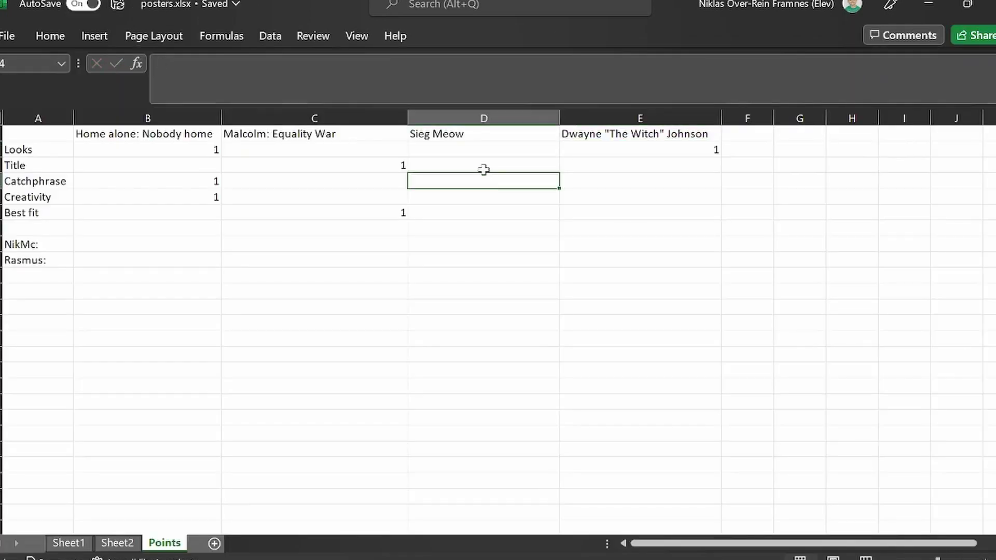
{"action": "key", "text": "alt+Tab"}
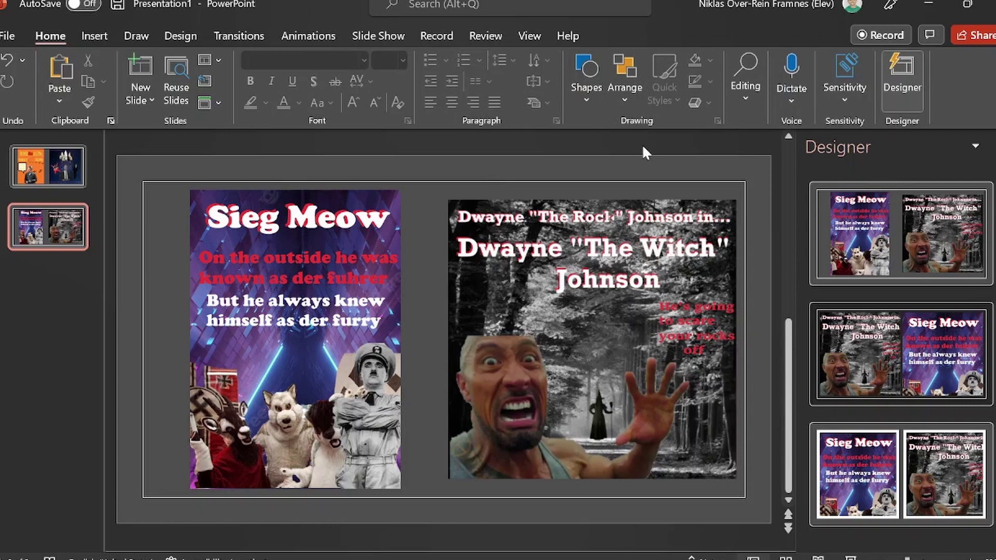
{"action": "key", "text": "alt+Tab"}
{"action": "key", "text": "alt+Tab"}
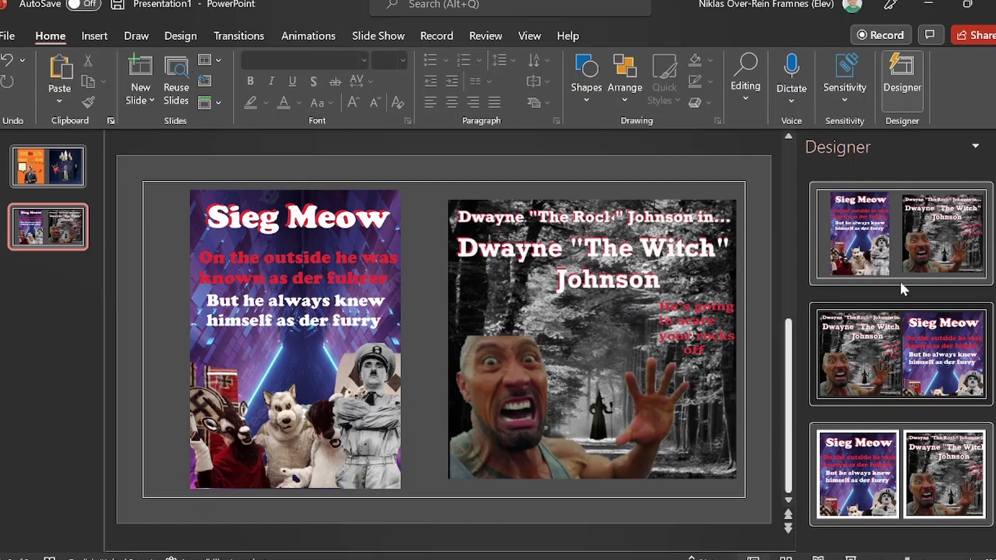
Give Dwayne "The Witch" Johnson 1 point for Catchphrase and Sieg Meow 1 point for Creativity.
{"action": "key", "text": "alt+Tab"}
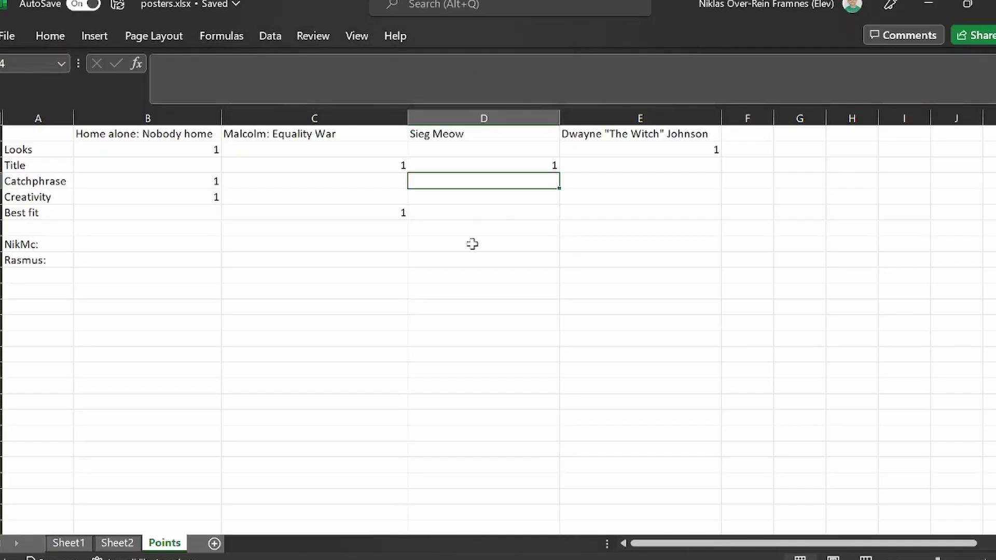
{"action": "type", "text": "1"}
{"action": "key", "text": "Return"}
{"action": "key", "text": "alt+Tab"}
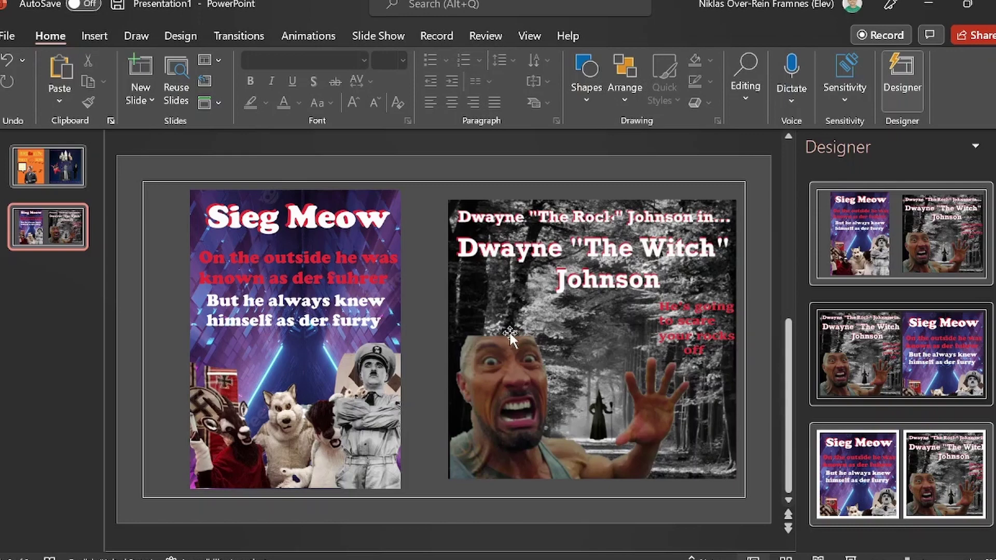
{"action": "key", "text": "alt+Tab"}
{"action": "type", "text": "1"}
{"action": "key", "text": "Return"}
{"action": "key", "text": "alt+Tab"}
Review the second brief on Sheet2, checking its Theme and Picture element against the Sieg Meow poster.
{"action": "mouse_move", "coordinate": [617, 554]}
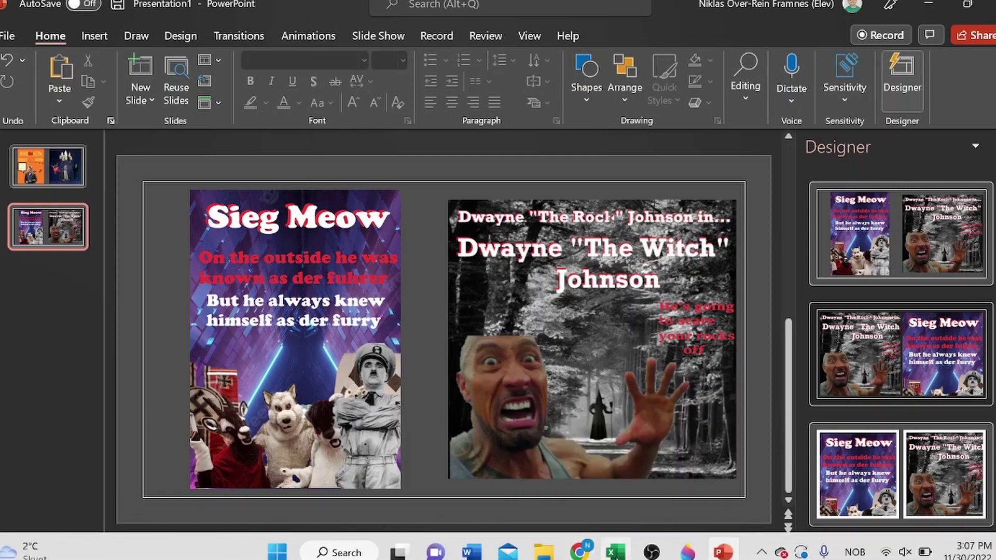
{"action": "left_click", "coordinate": [615, 552]}
{"action": "left_click", "coordinate": [451, 165]}
{"action": "double_click", "coordinate": [451, 165]}
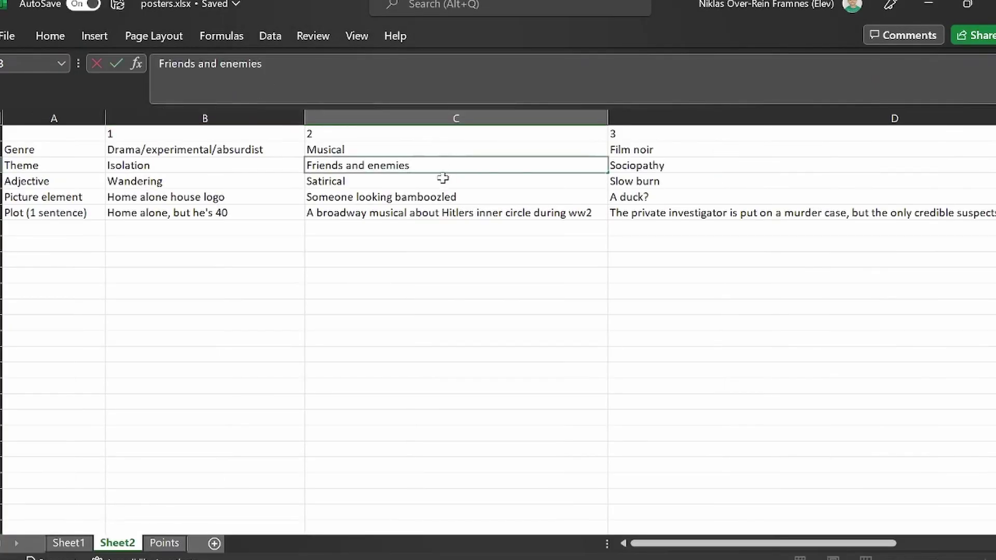
{"action": "left_click", "coordinate": [435, 196]}
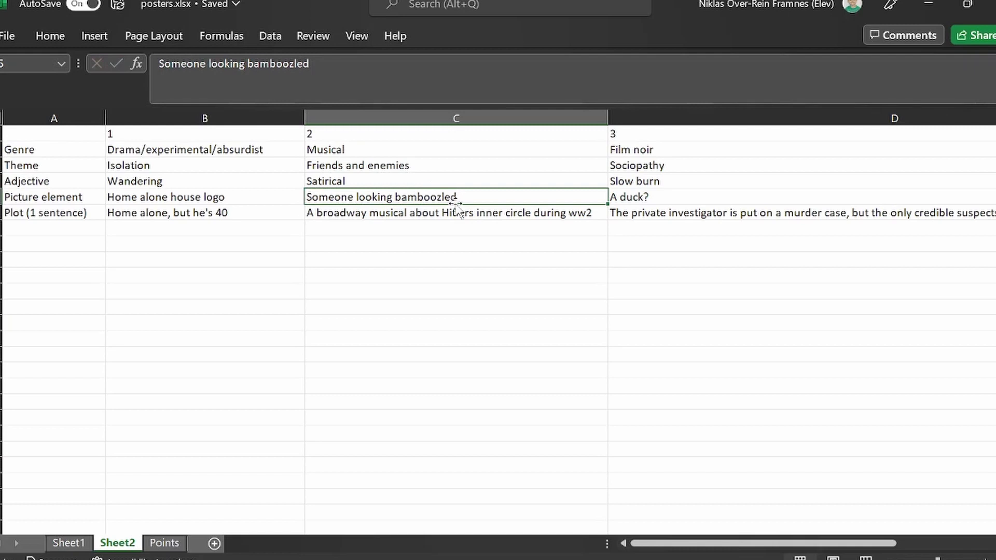
{"action": "mouse_move", "coordinate": [577, 551]}
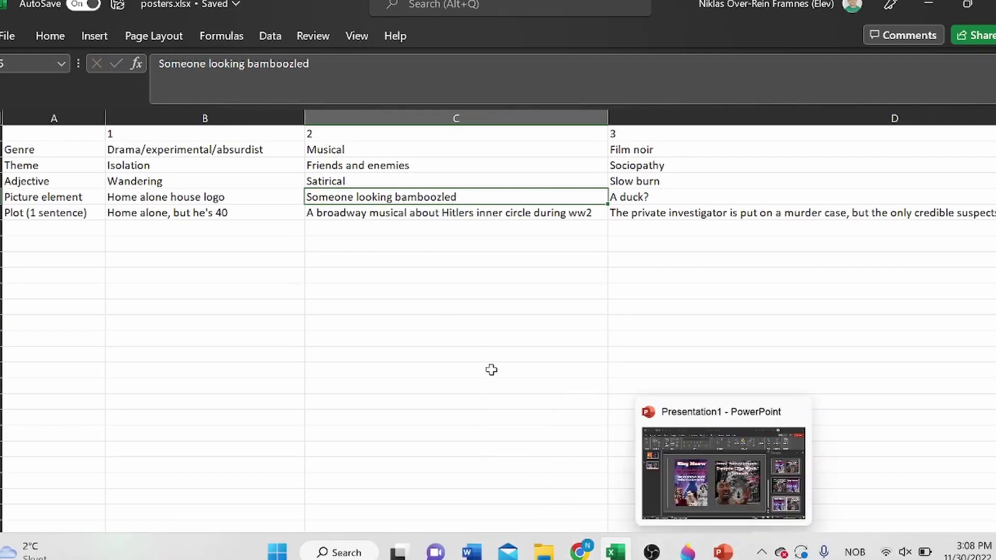
{"action": "left_click", "coordinate": [512, 322]}
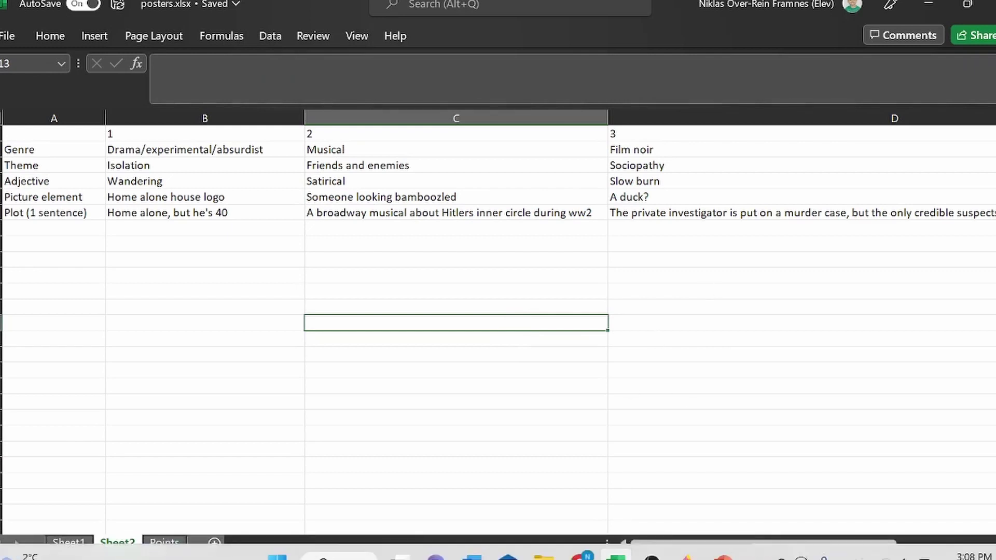
On the third PowerPoint slide, apply a Designer layout placing The Ducktective poster beside the Hungry Boys poster.
{"action": "left_click", "coordinate": [648, 551]}
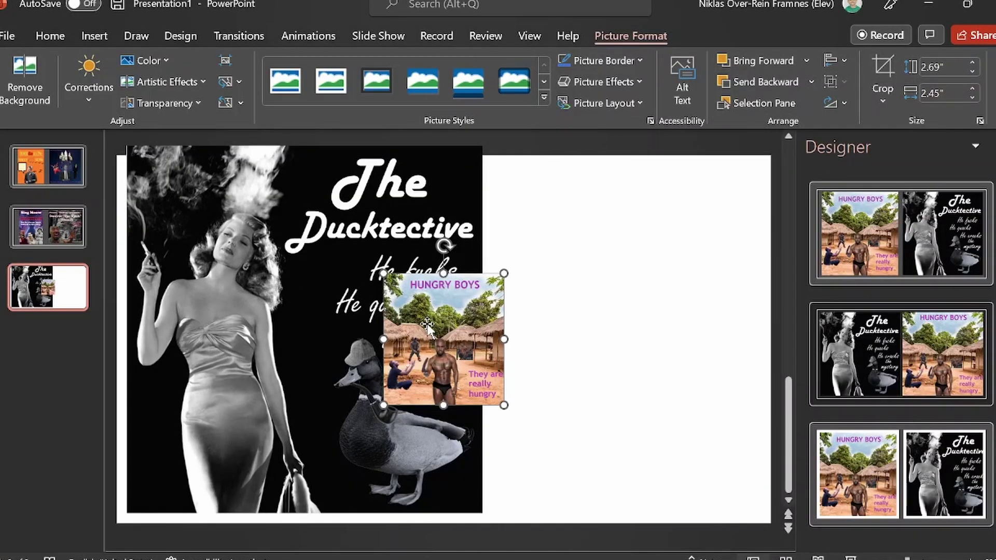
{"action": "left_click", "coordinate": [945, 382]}
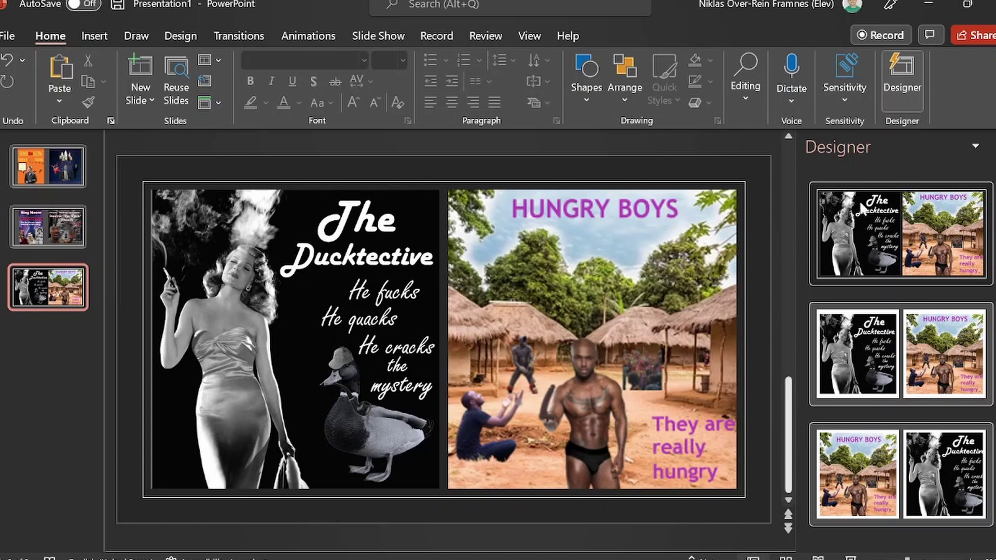
{"action": "left_click", "coordinate": [642, 390]}
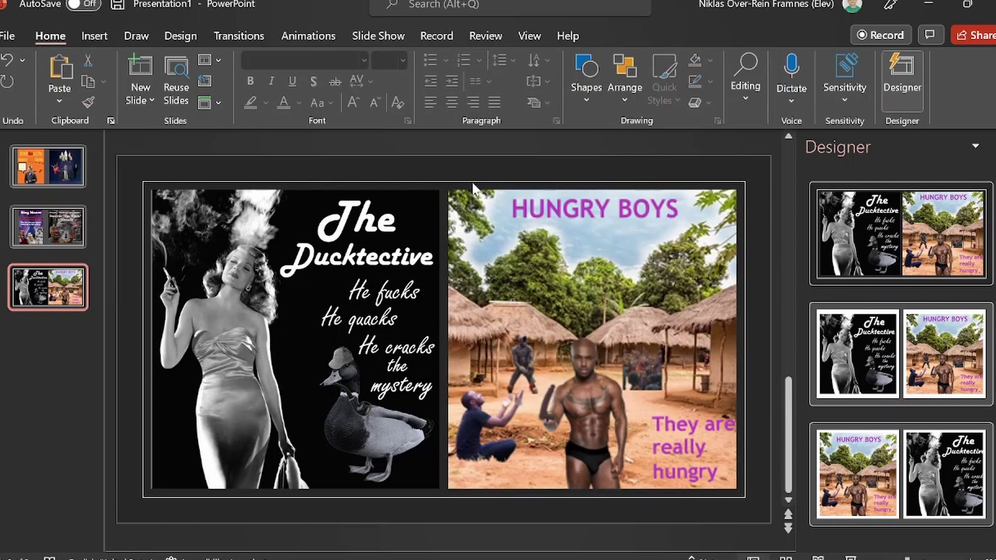
Compare the two posters, add "The Ducktective" and "Hungry boys" columns to the Points sheet, and give The Ducktective 1 point for Looks.
{"action": "left_click", "coordinate": [286, 281]}
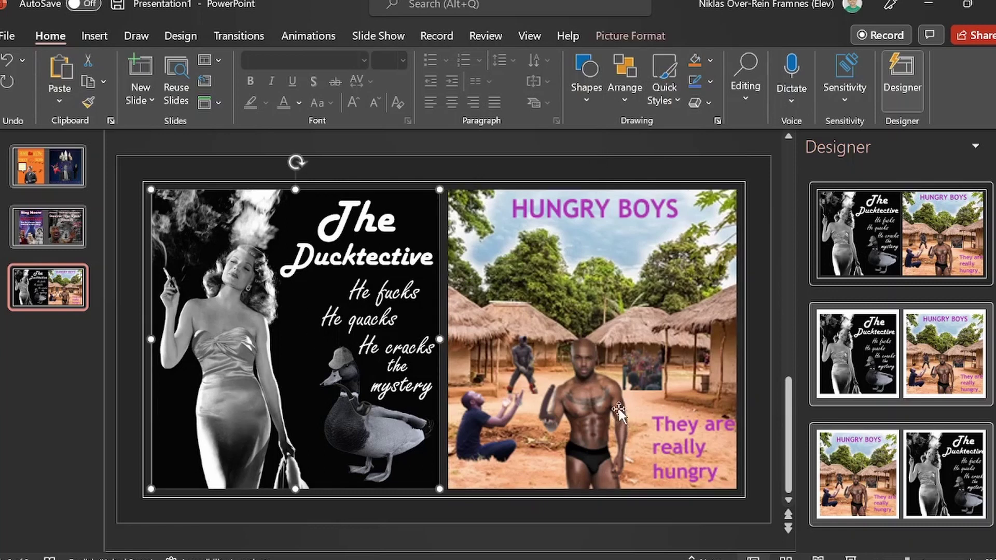
{"action": "key", "text": "alt+Tab"}
{"action": "key", "text": "alt+Tab"}
{"action": "left_click", "coordinate": [719, 165]}
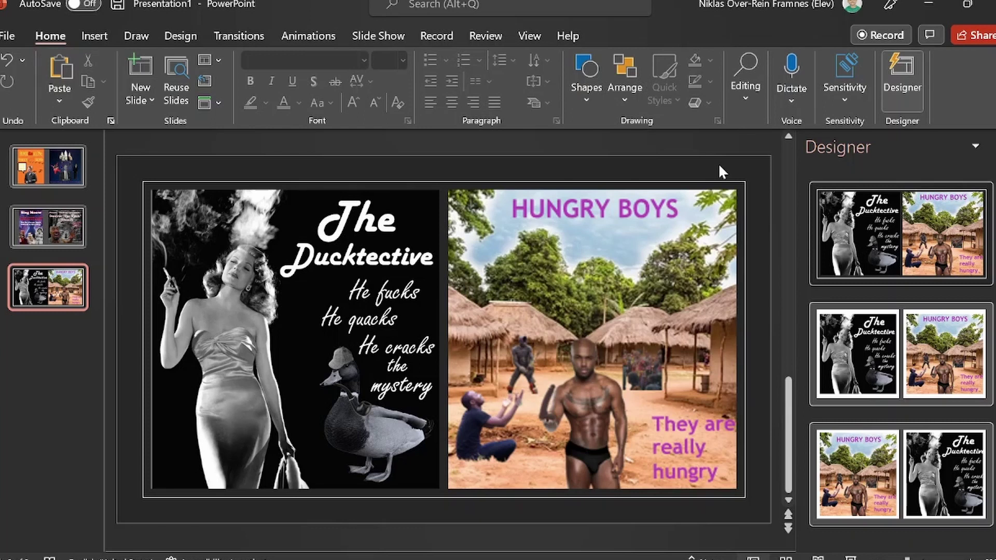
{"action": "left_click", "coordinate": [721, 550]}
{"action": "left_click", "coordinate": [699, 499]}
{"action": "key", "text": "alt+Tab"}
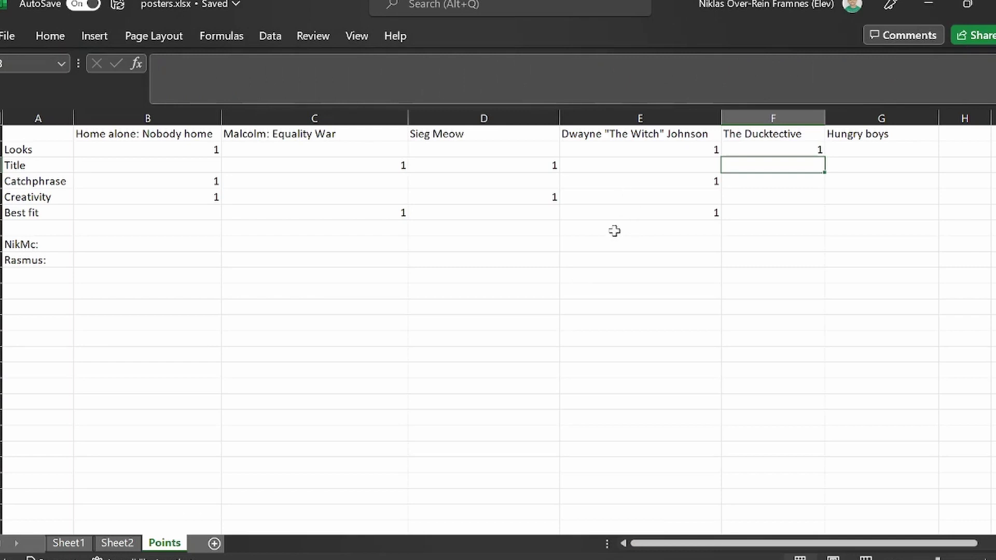
Give The Ducktective 1 point for Catchphrase on the Points sheet.
{"action": "left_click", "coordinate": [784, 197]}
{"action": "left_click", "coordinate": [791, 184]}
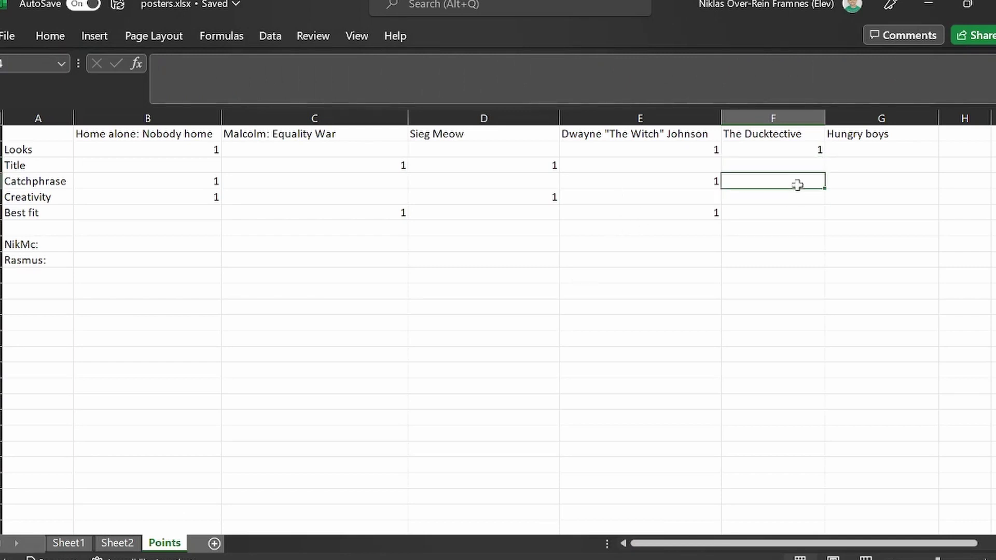
{"action": "type", "text": "1"}
{"action": "left_click", "coordinate": [739, 306]}
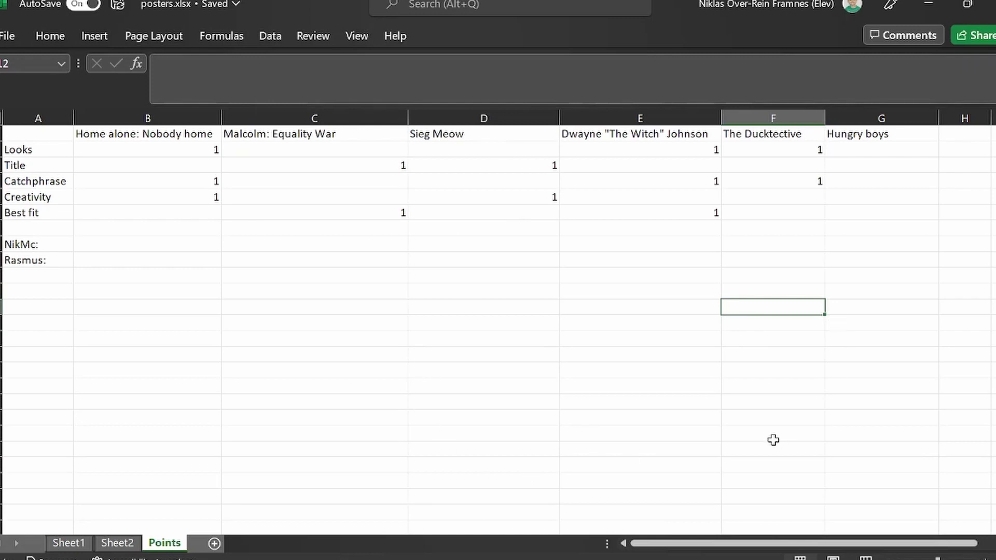
Compare the two posters again in PowerPoint, then give The Ducktective 1 point for Creativity and Hungry boys 1 point for Best fit.
{"action": "left_click", "coordinate": [859, 182]}
{"action": "left_click", "coordinate": [860, 201]}
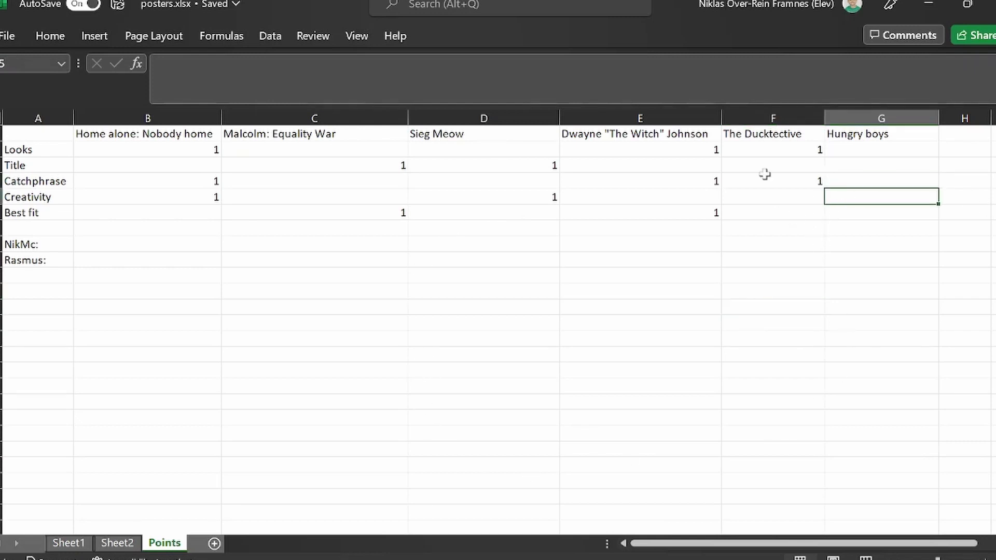
{"action": "left_click", "coordinate": [721, 555]}
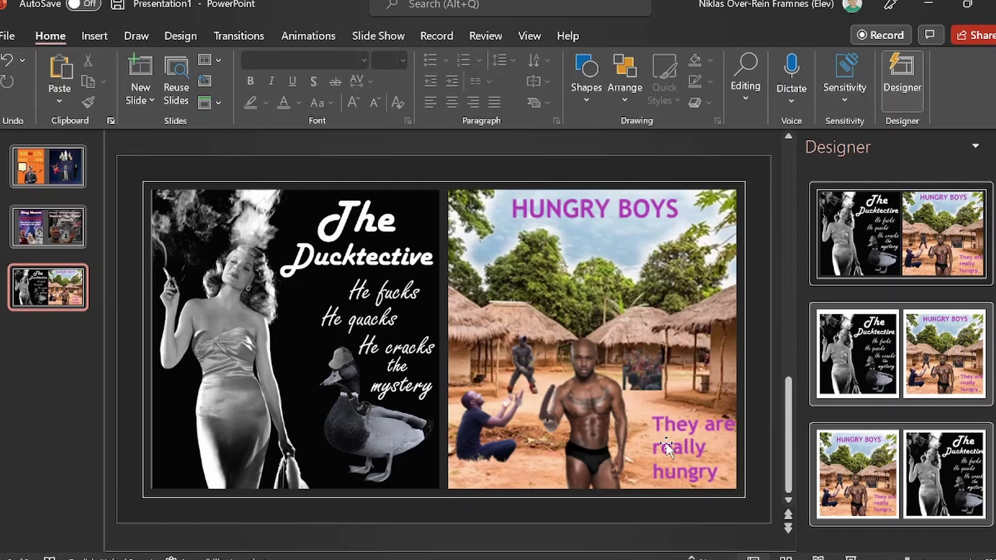
{"action": "key", "text": "alt+Tab"}
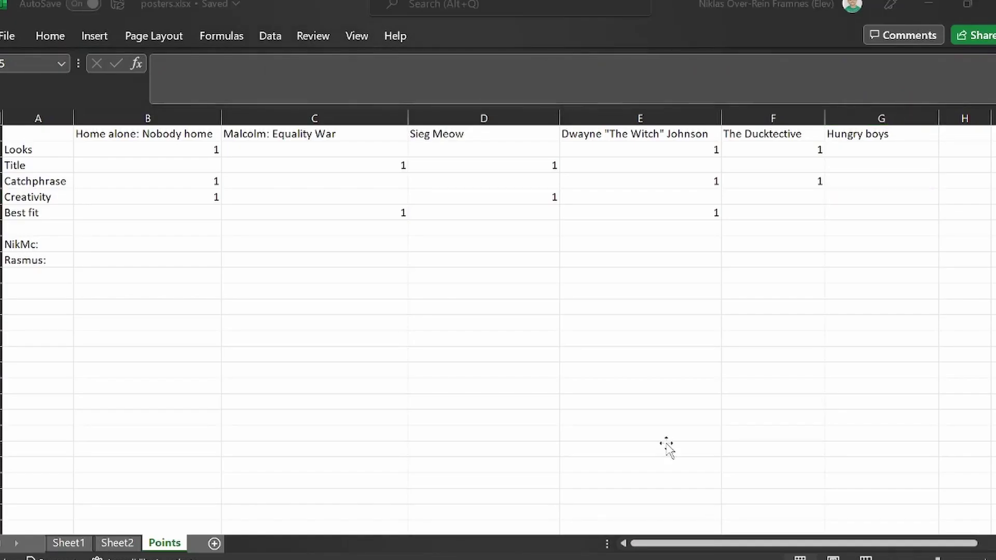
{"action": "key", "text": "alt+Tab"}
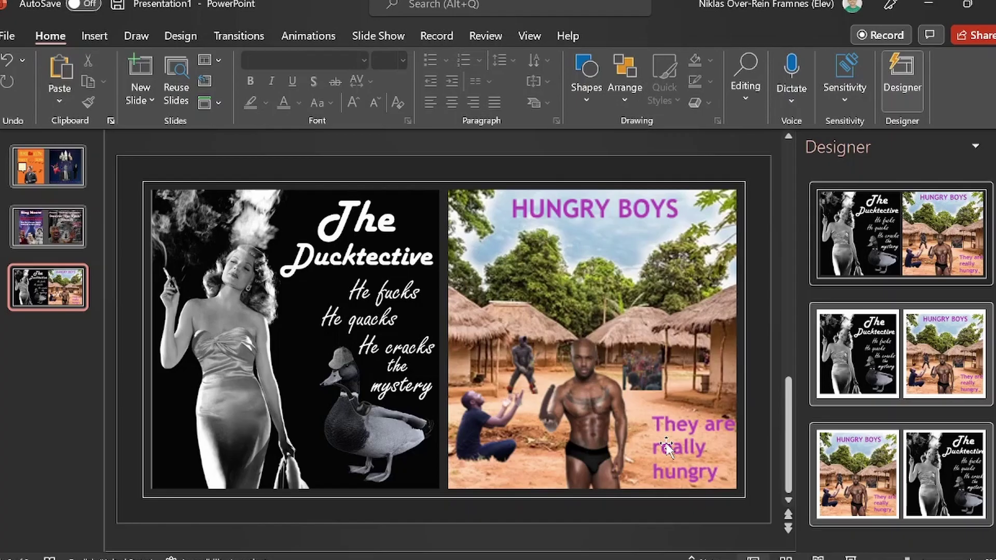
{"action": "key", "text": "alt+Tab"}
{"action": "left_click", "coordinate": [863, 209]}
{"action": "left_click", "coordinate": [801, 277]}
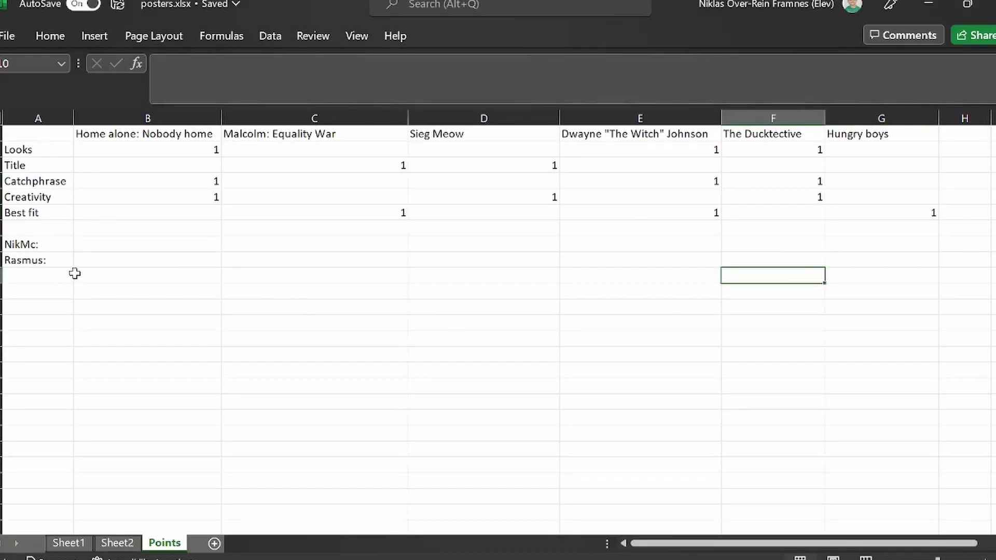
Enter the players' total scores in column B below the categories, 8 for the first player and 6 for the second.
{"action": "left_click", "coordinate": [160, 244]}
{"action": "type", "text": "8"}
{"action": "key", "text": "Return"}
{"action": "type", "text": "6"}
{"action": "left_click", "coordinate": [349, 306]}
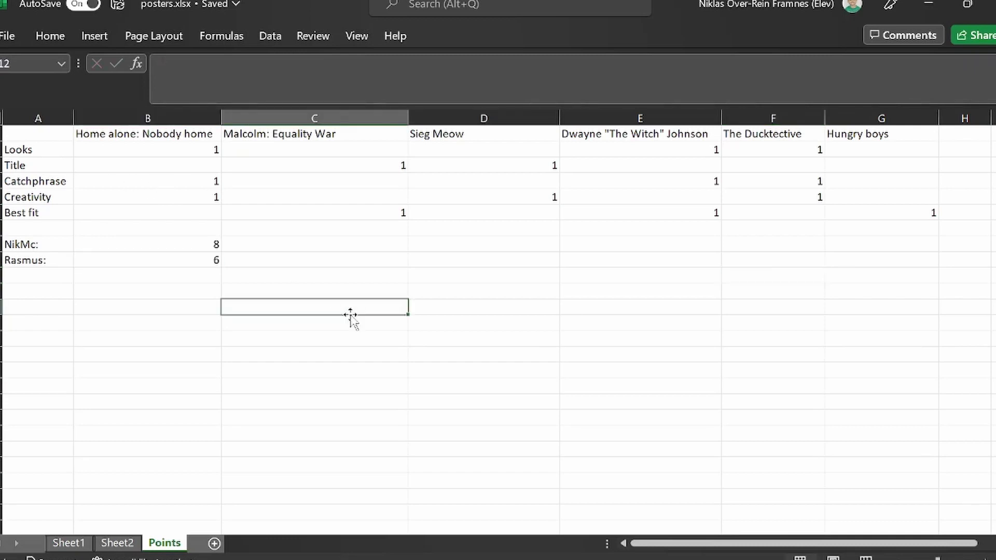
{"action": "left_click", "coordinate": [172, 244]}
{"action": "left_click", "coordinate": [248, 304]}
{"action": "left_click", "coordinate": [207, 262]}
{"action": "left_click", "coordinate": [266, 398]}
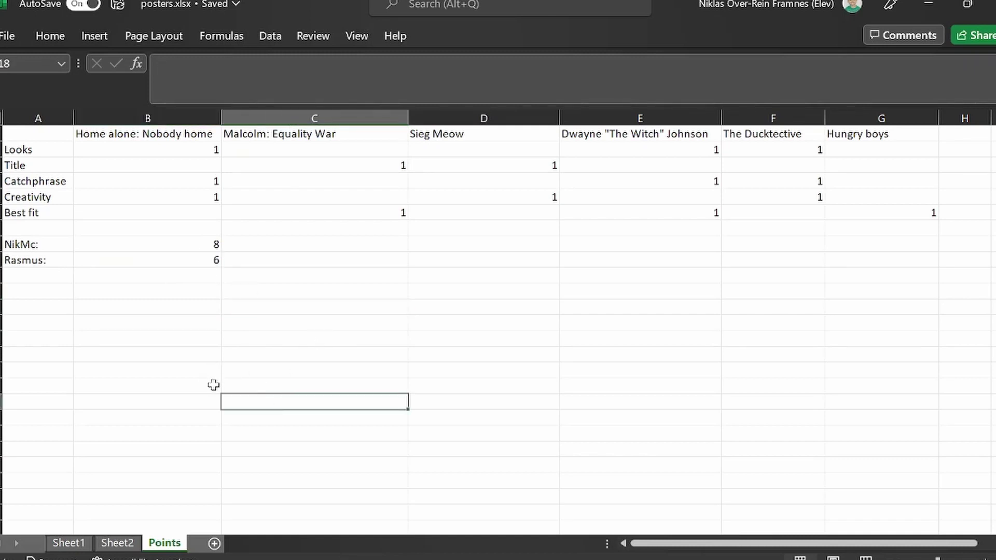
{"action": "left_click", "coordinate": [157, 213]}
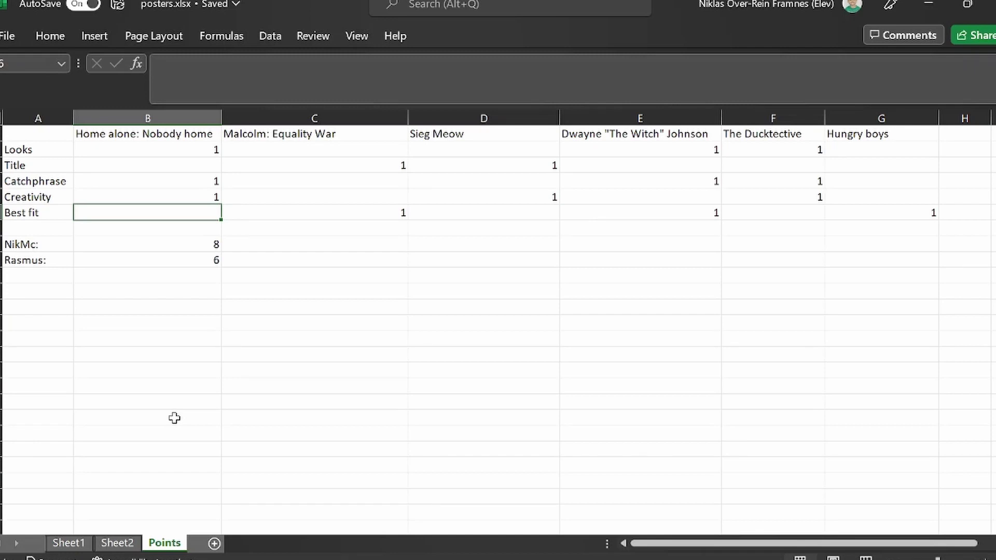
{"action": "key", "text": "alt+Tab"}
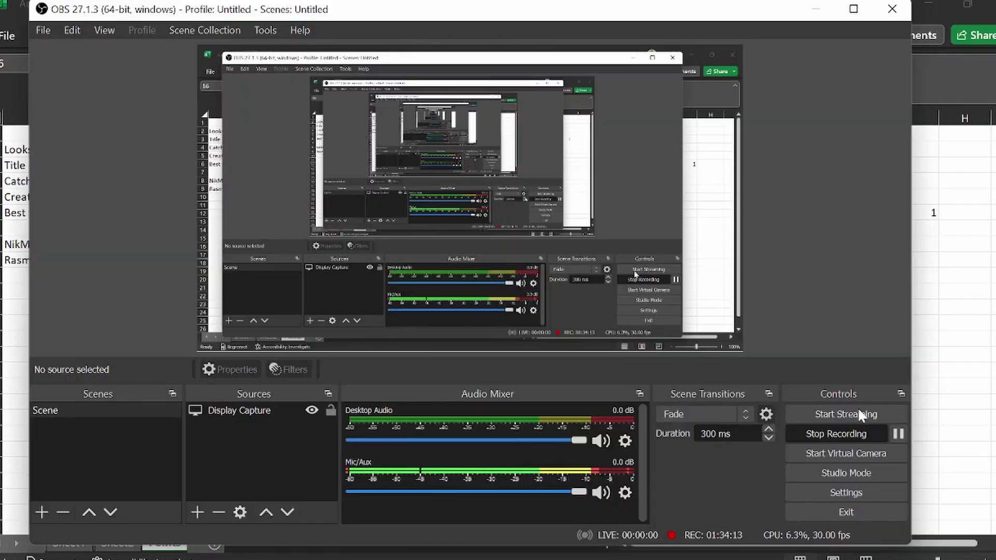